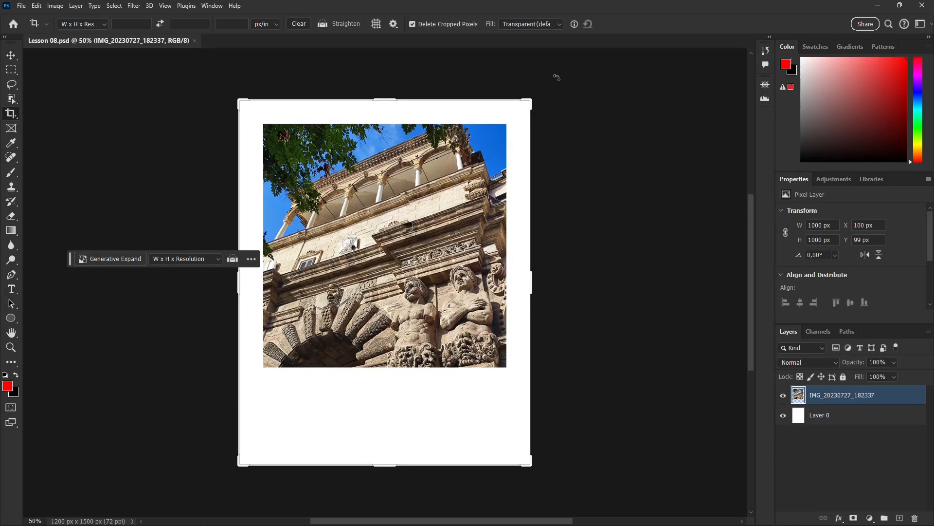
# Step: Activate the Crop tool and examine its fill options for the expanded canvas area
pyautogui.press('Escape')
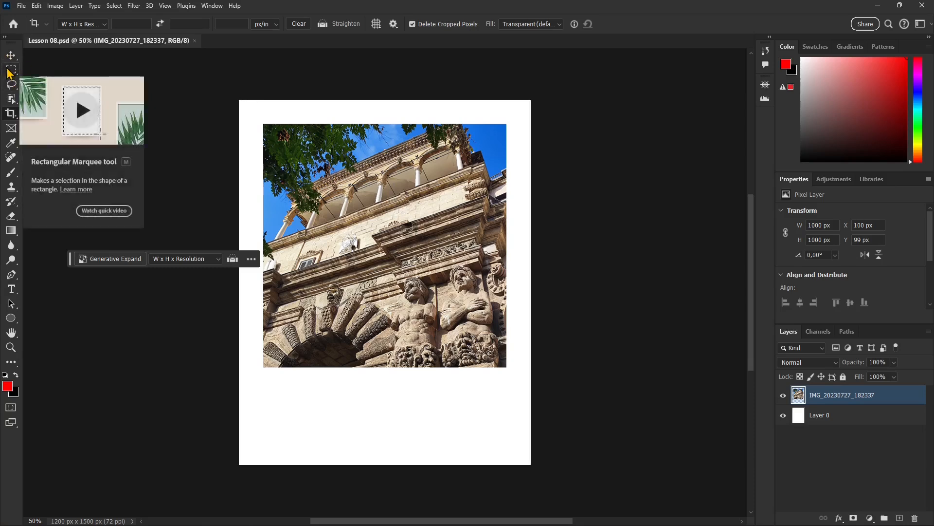
pyautogui.click(11, 117)
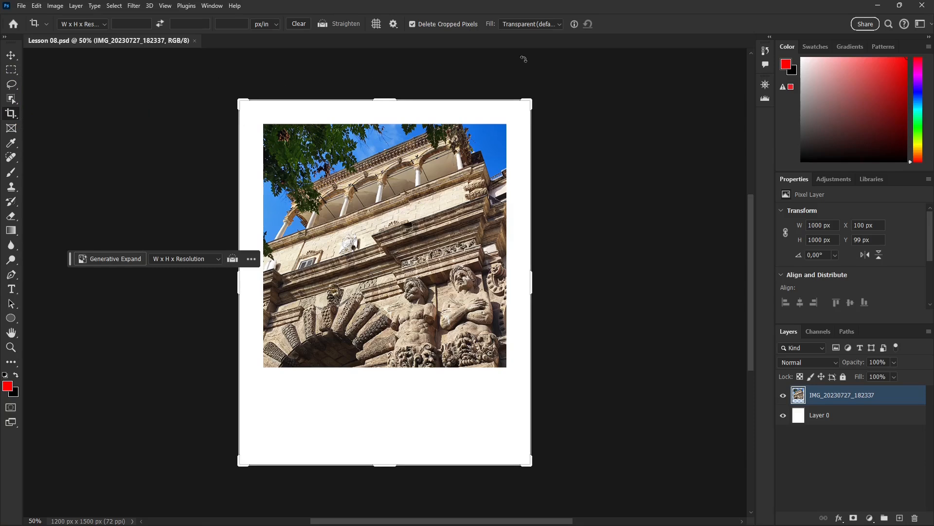
pyautogui.click(518, 26)
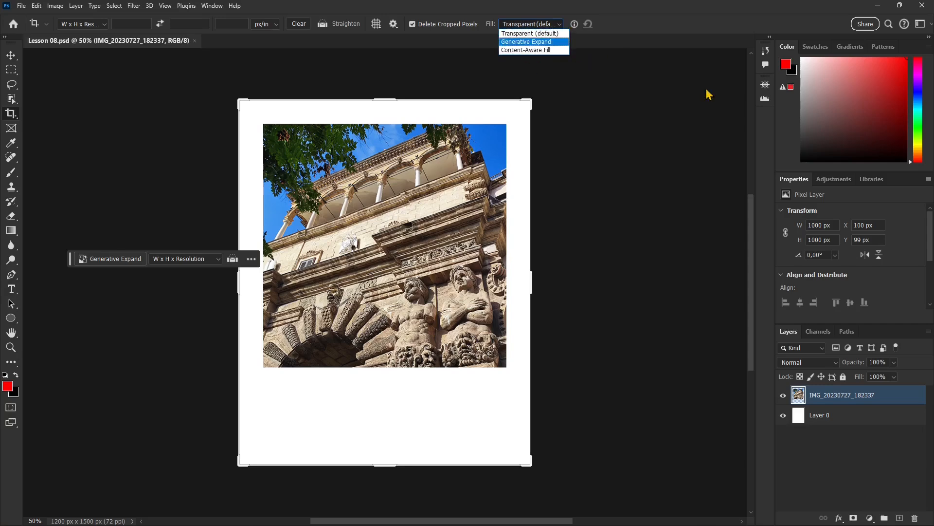
pyautogui.click(692, 70)
# Step: Close Lesson 08.psd and open IMG_20230724_130000.jpg from the recent files
pyautogui.click(194, 41)
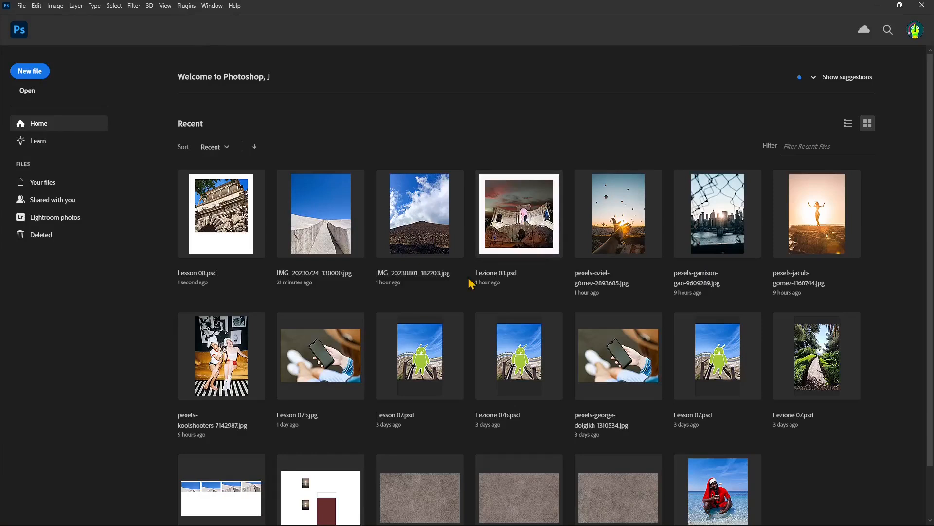
pyautogui.click(327, 213)
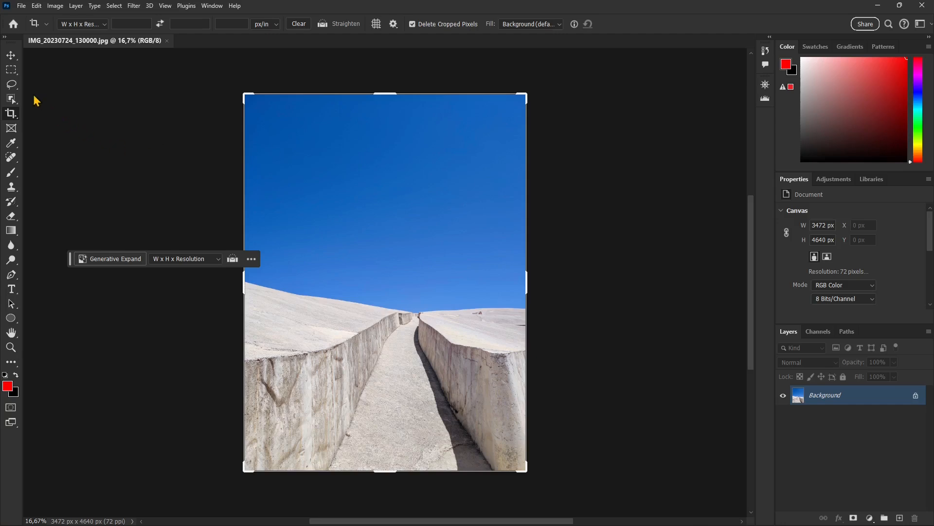
# Step: Select a wide area of the sky with the Rectangular Marquee tool and move the contextual task bar away from the photo
pyautogui.click(16, 71)
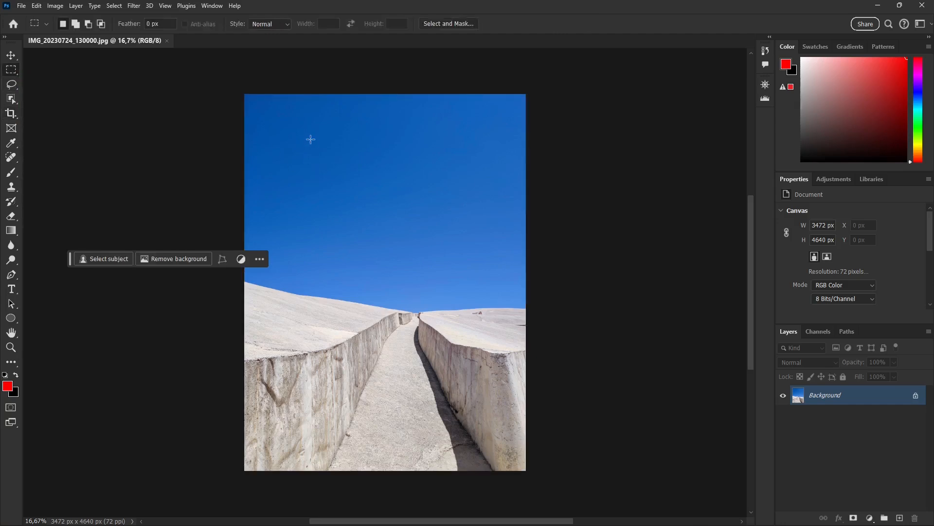
pyautogui.moveTo(298, 137); pyautogui.dragTo(483, 277)
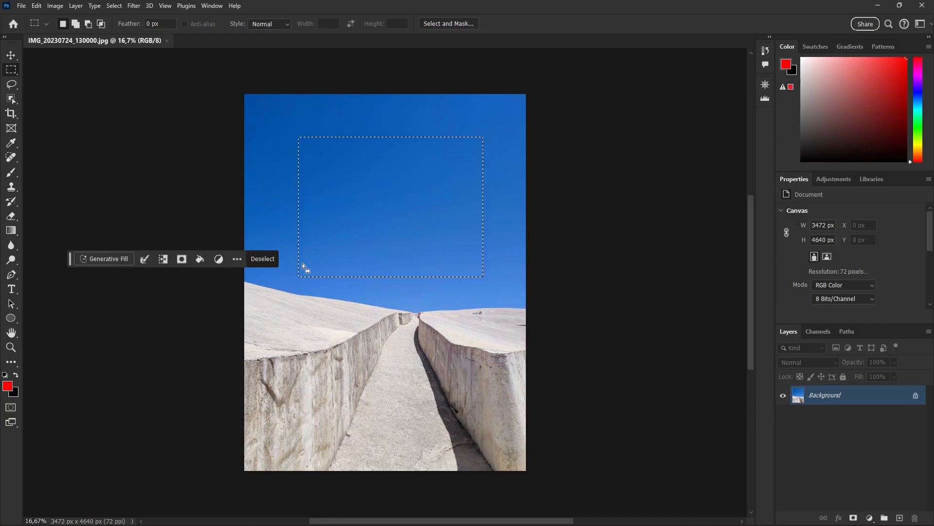
pyautogui.moveTo(70, 264)
pyautogui.mouseDown()
pyautogui.moveTo(57, 293)
pyautogui.moveTo(28, 269)
pyautogui.mouseUp()
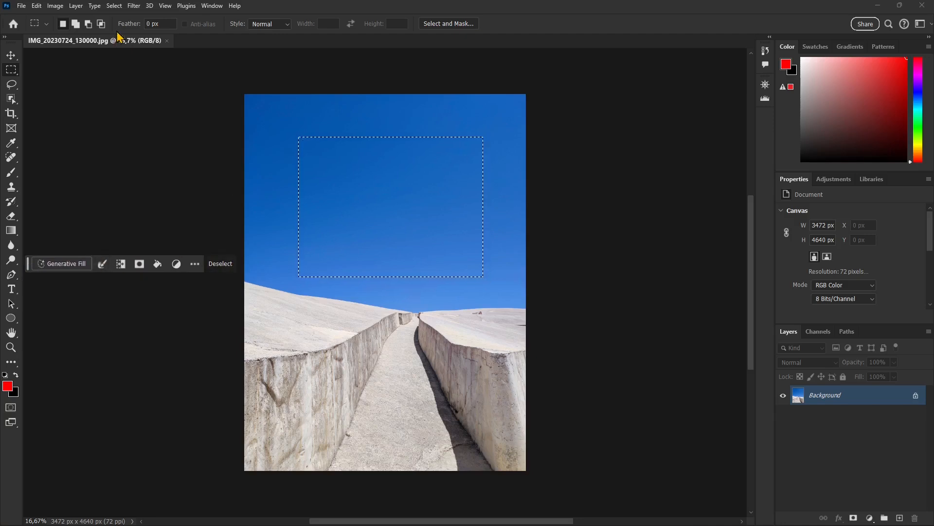
# Step: Review the editing commands available for the rectangular sky selection and deselect it
pyautogui.click(38, 7)
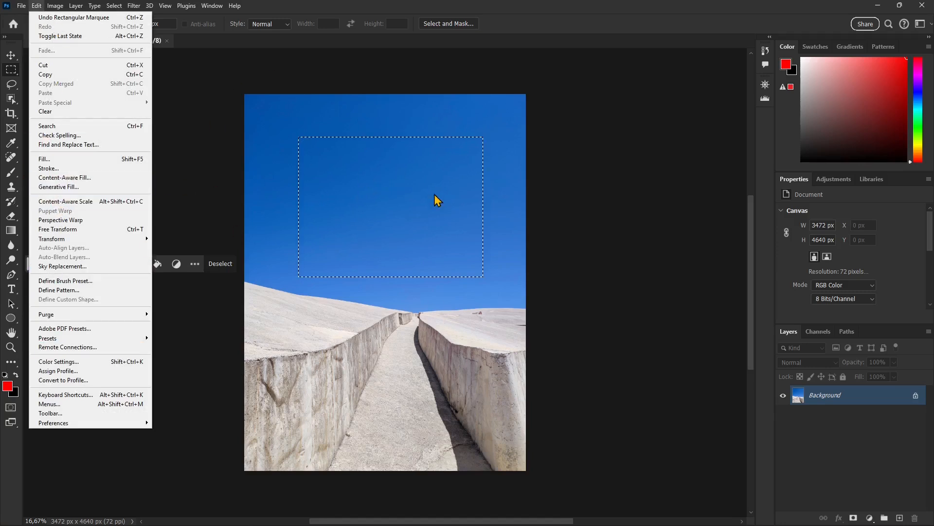
pyautogui.click(355, 163)
pyautogui.rightClick(356, 162)
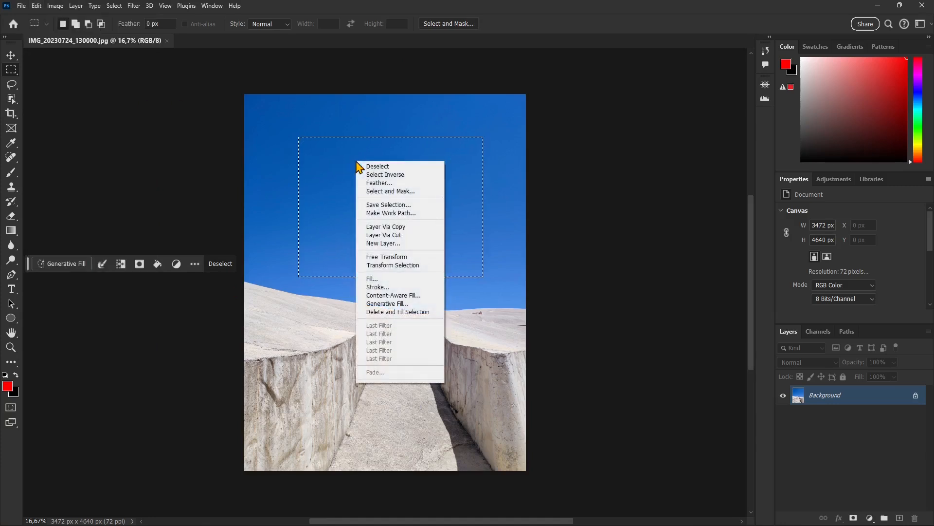
pyautogui.rightClick(381, 146)
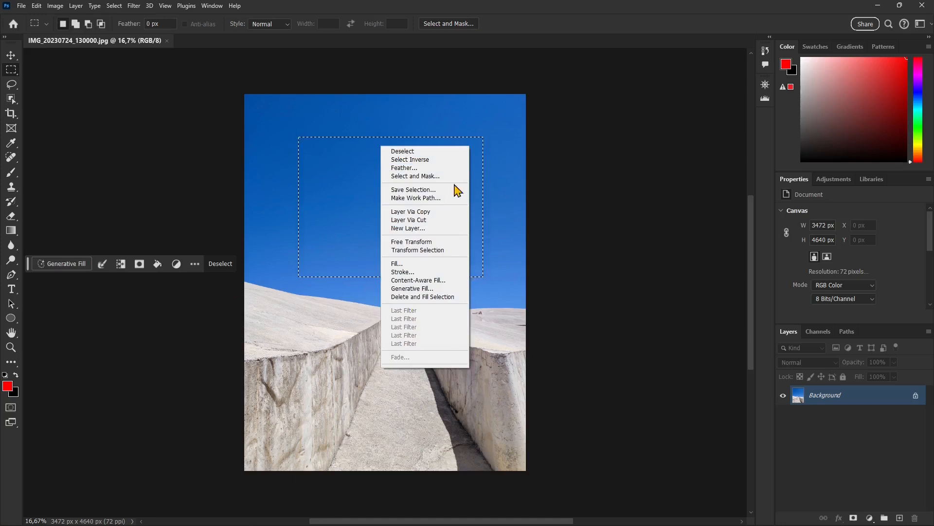
pyautogui.click(408, 152)
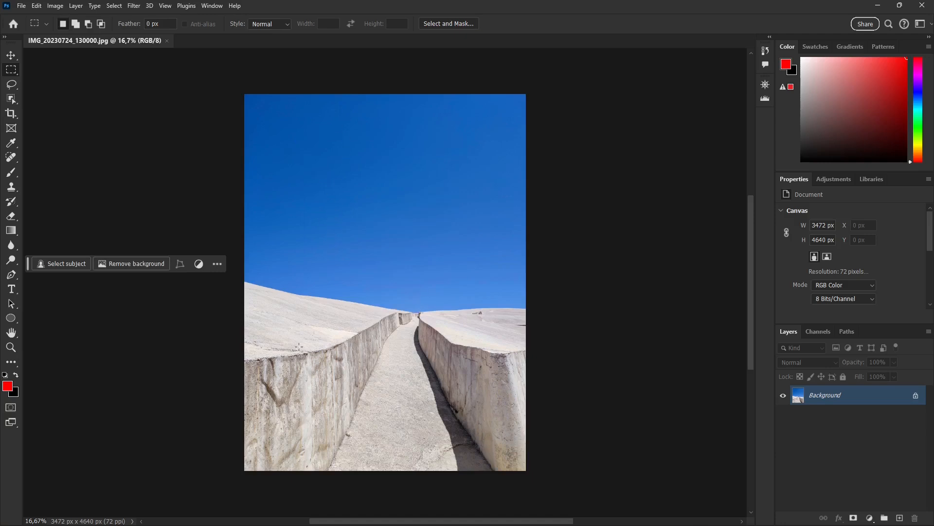
# Step: Select a large central rectangle covering sky and path, and invert the selection to target the surrounding border
pyautogui.moveTo(291, 167); pyautogui.dragTo(486, 391)
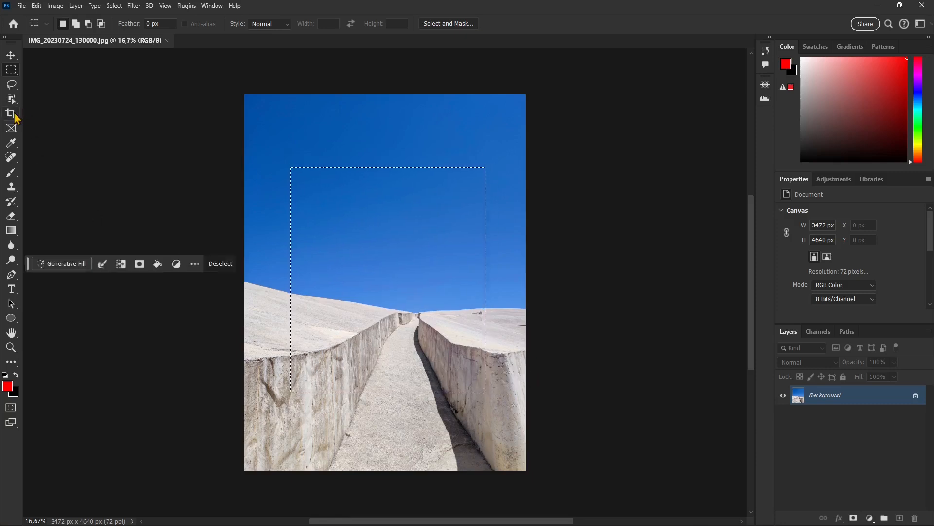
pyautogui.rightClick(366, 222)
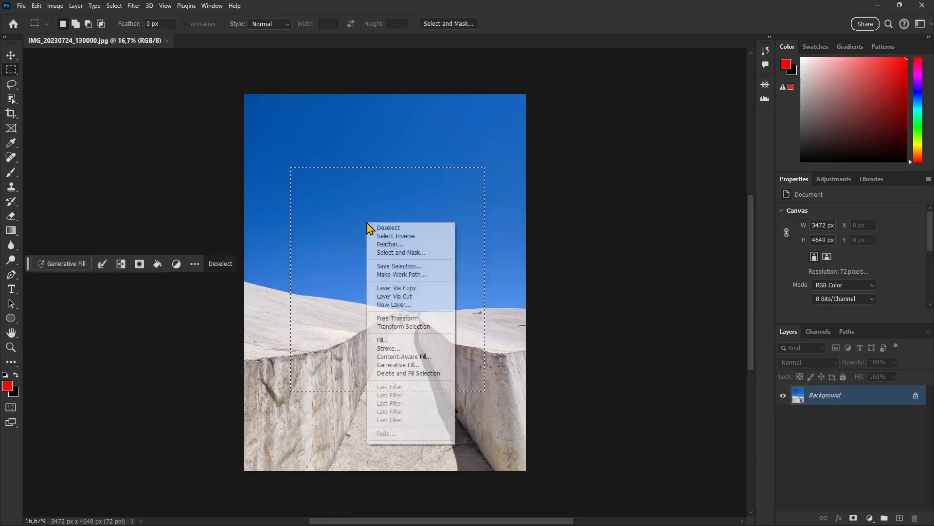
pyautogui.click(407, 236)
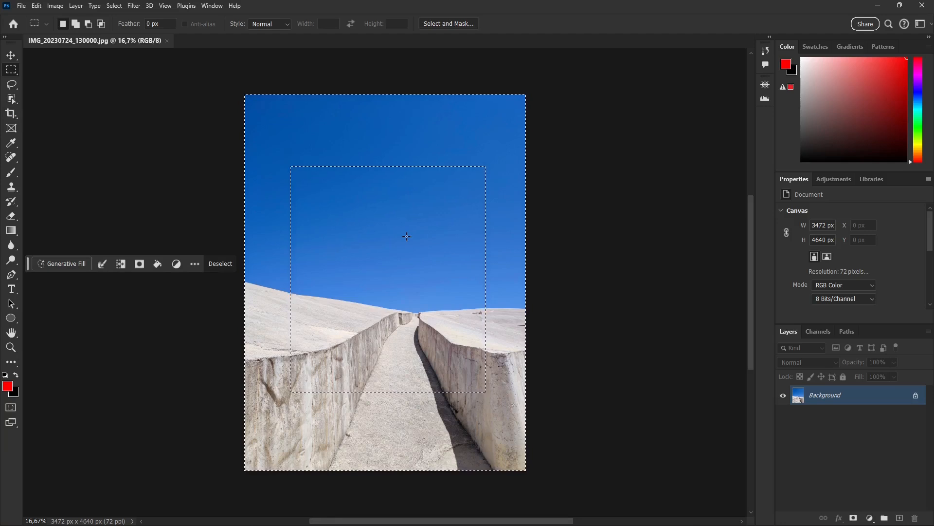
# Step: Fill the selected border with the foreground color in Normal mode at 100% opacity, and undo the fill
pyautogui.hotkey('shift', 'F5')
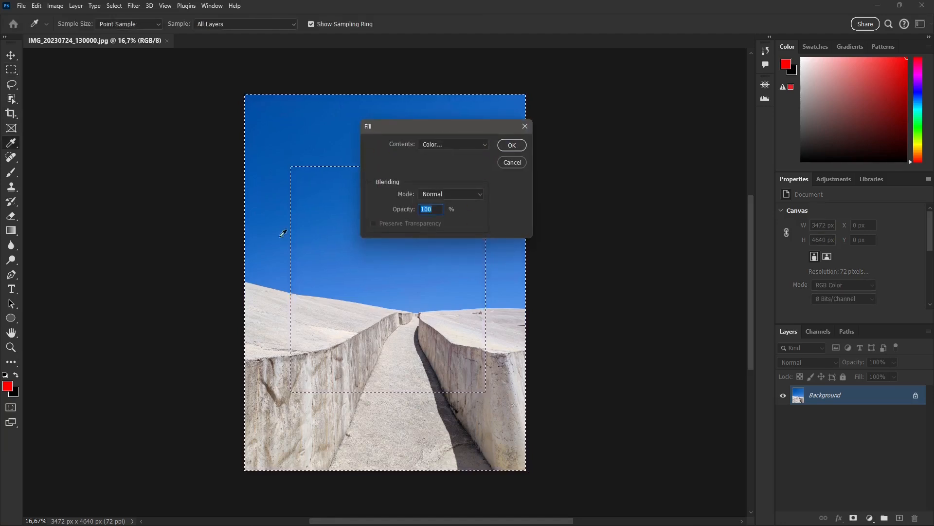
pyautogui.click(431, 145)
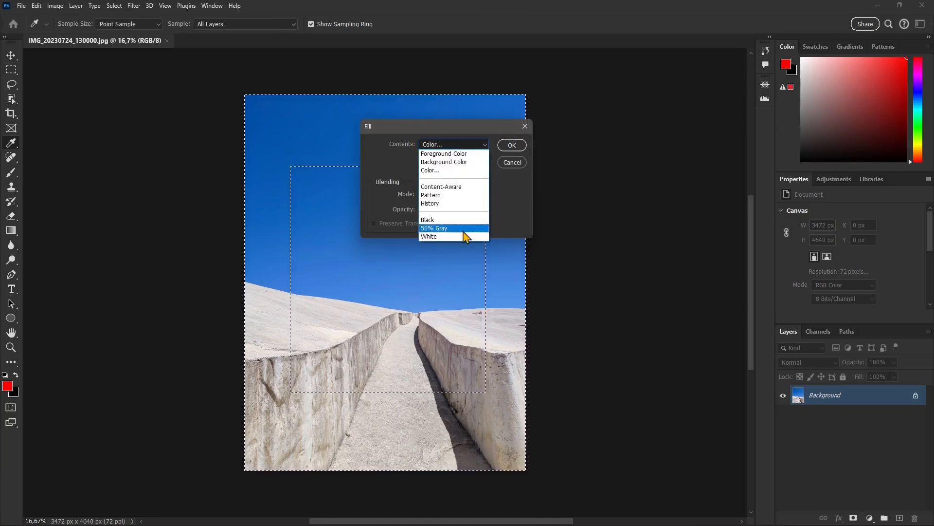
pyautogui.click(452, 154)
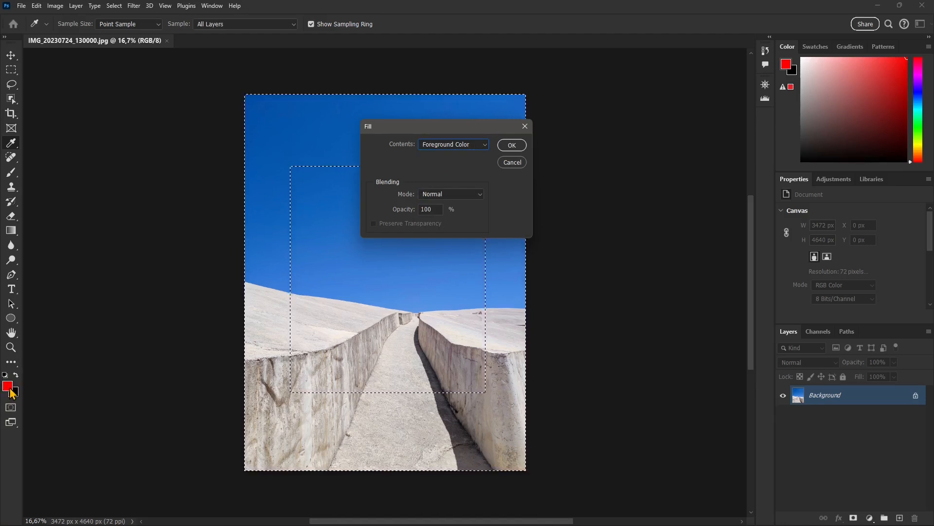
pyautogui.click(512, 145)
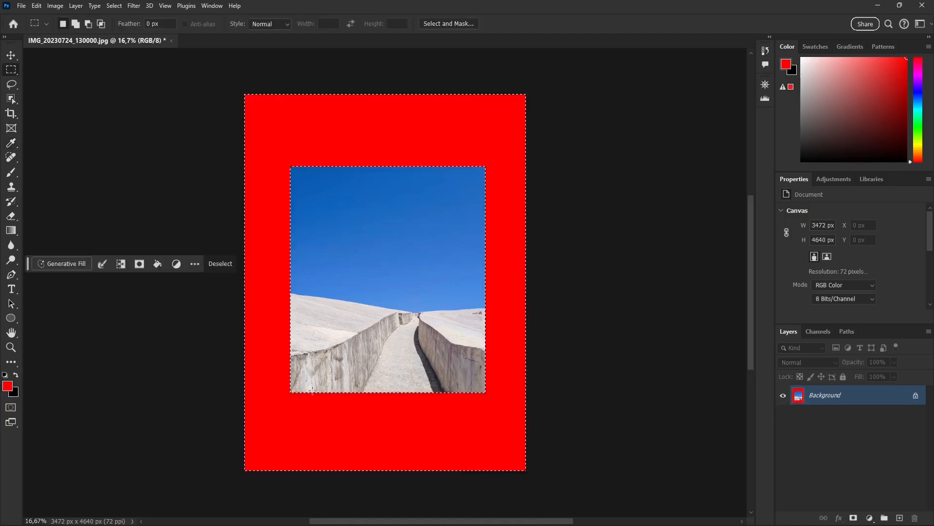
pyautogui.hotkey('ctrl', 'z')
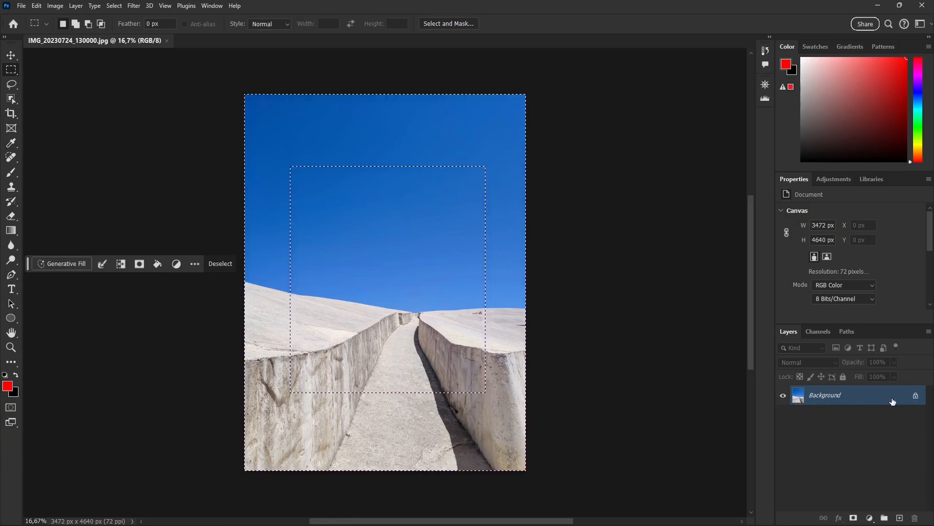
# Step: Convert the locked Background into a regular layer and toggle its visibility off and on
pyautogui.doubleClick(846, 399)
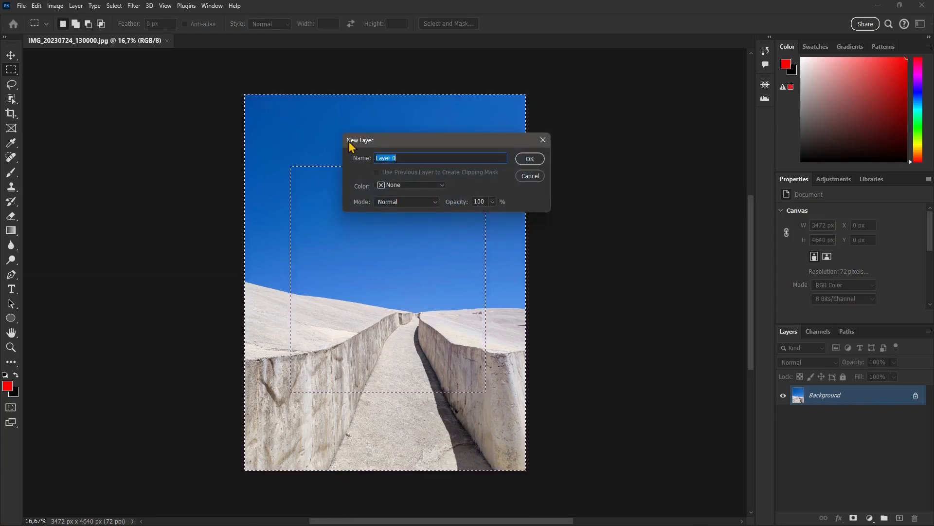
pyautogui.click(530, 159)
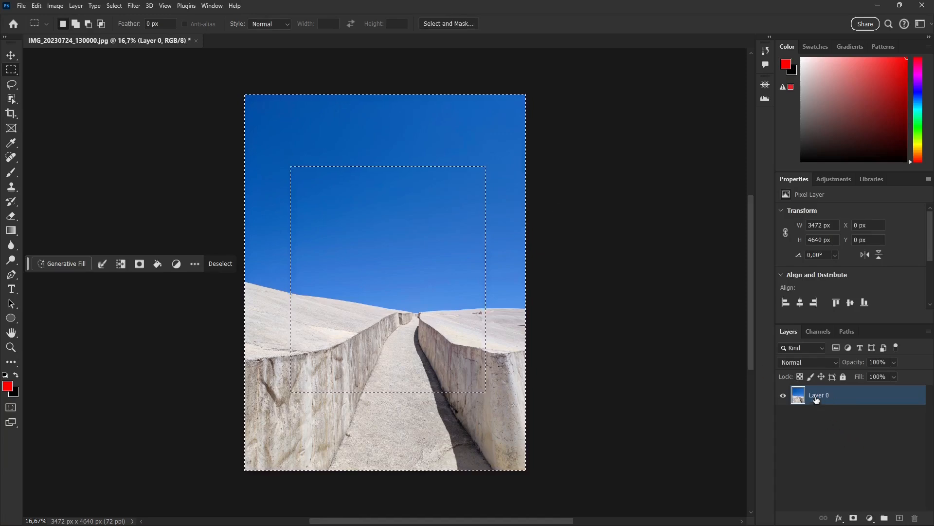
pyautogui.click(783, 395)
pyautogui.click(783, 395)
# Step: Try deleting the selected border around the central rectangle, undo the deletion, and deselect
pyautogui.press('Delete')
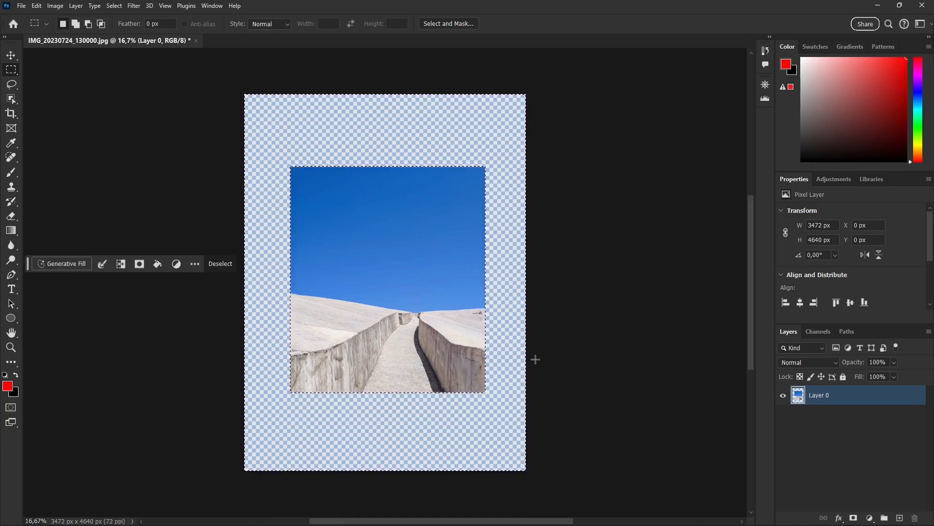
pyautogui.hotkey('ctrl', 'z')
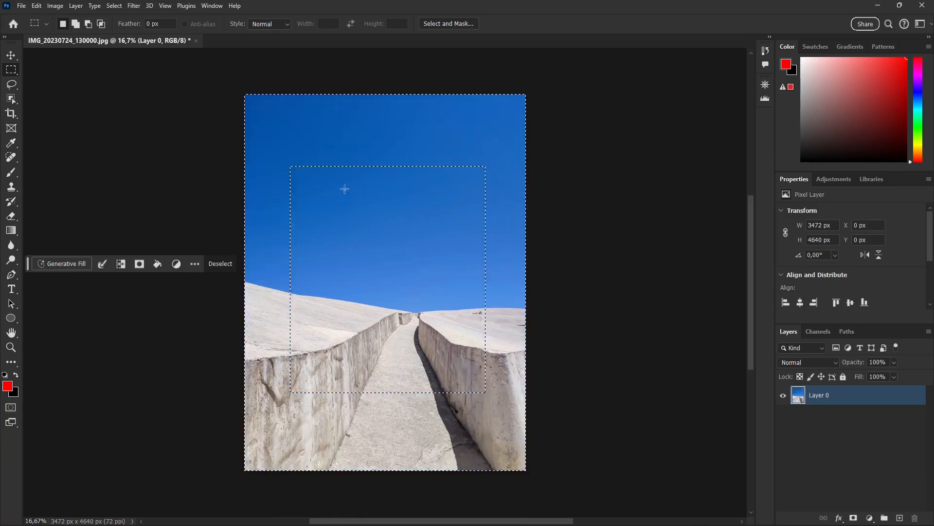
pyautogui.hotkey('ctrl', 'd')
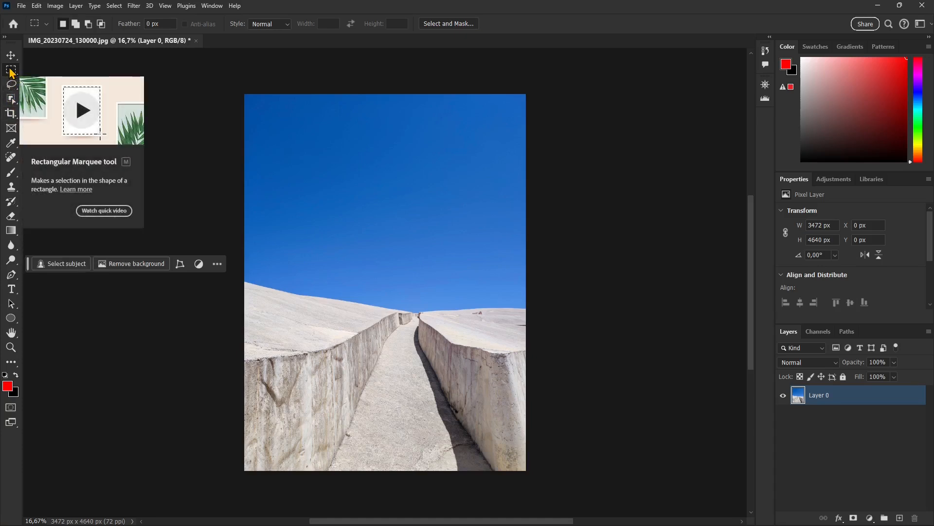
# Step: Go through the marquee tool variants: Rectangular, Elliptical, Single Row and Single Column
pyautogui.click(10, 71)
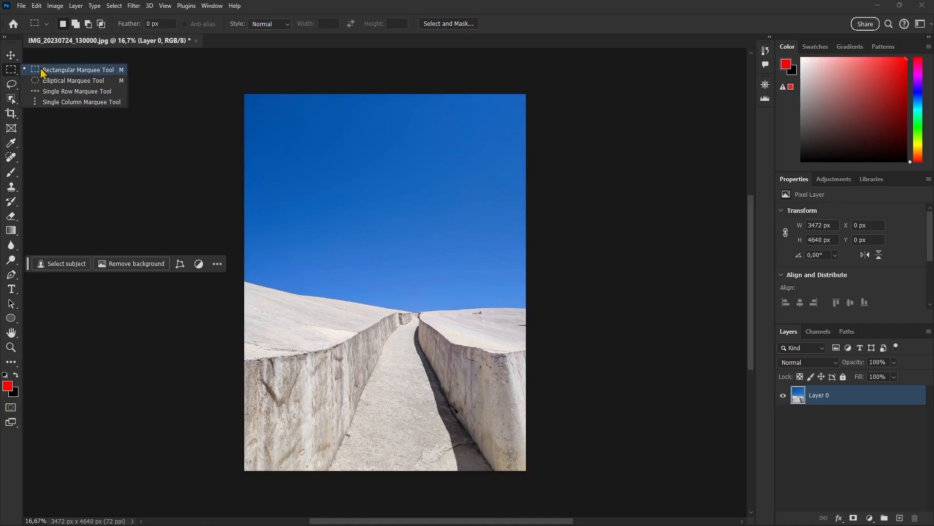
pyautogui.click(42, 71)
pyautogui.click(13, 73)
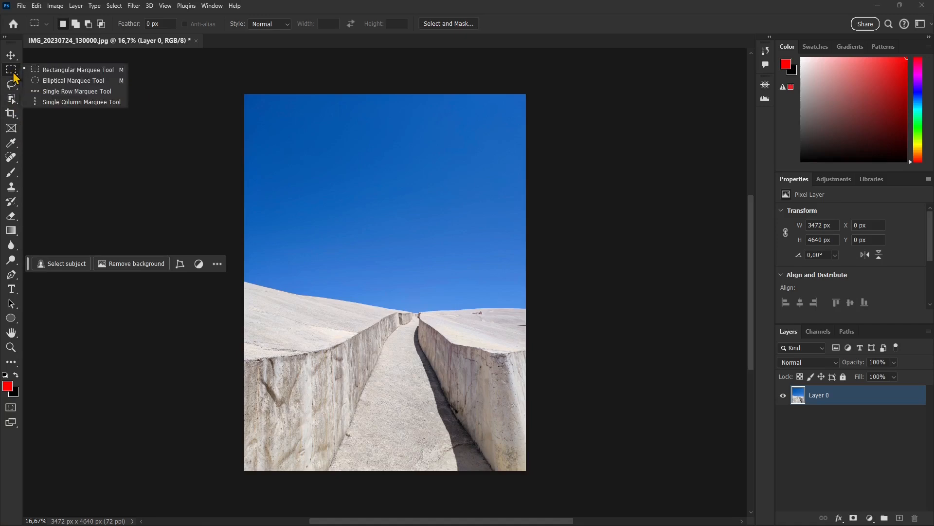
pyautogui.click(48, 82)
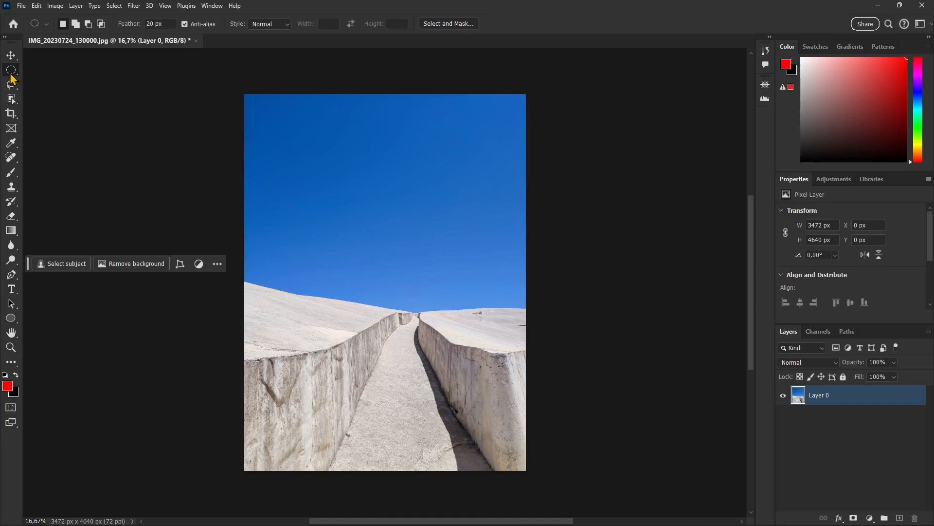
pyautogui.click(13, 73)
pyautogui.click(77, 92)
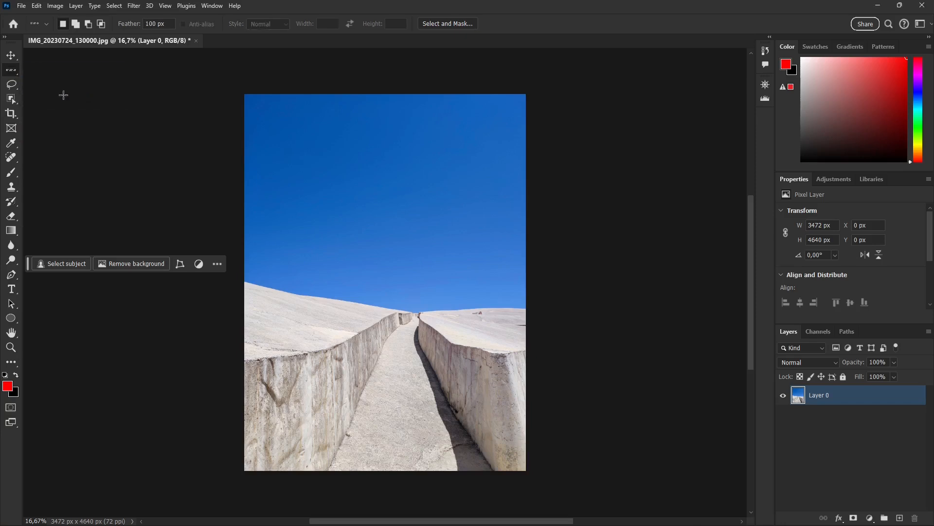
pyautogui.click(14, 74)
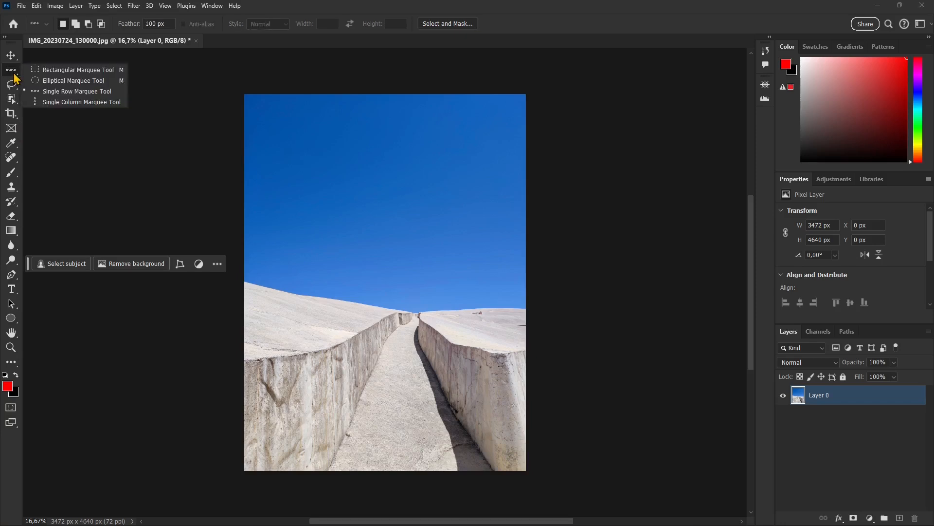
pyautogui.click(82, 104)
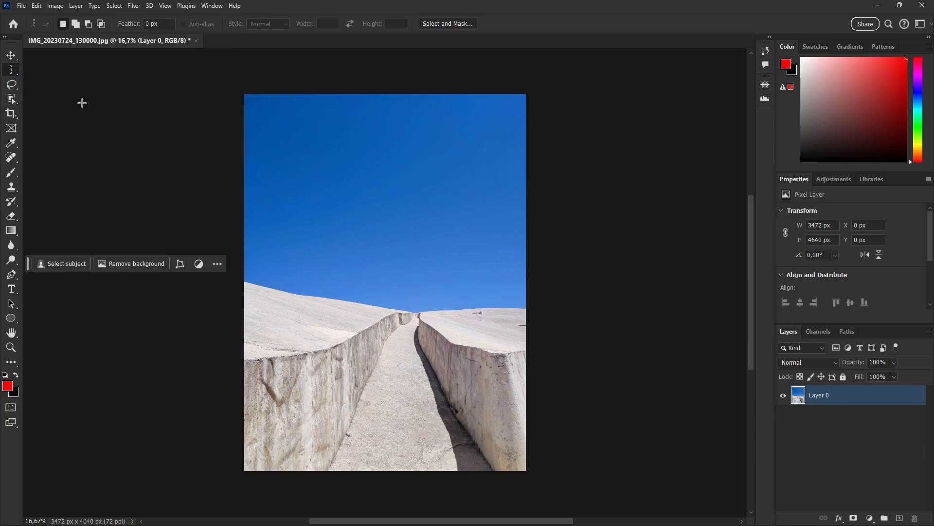
# Step: Draw a nearly circular selection of about 1738 by 1684 px in the sky with the Elliptical Marquee tool
pyautogui.click(16, 73)
pyautogui.click(57, 82)
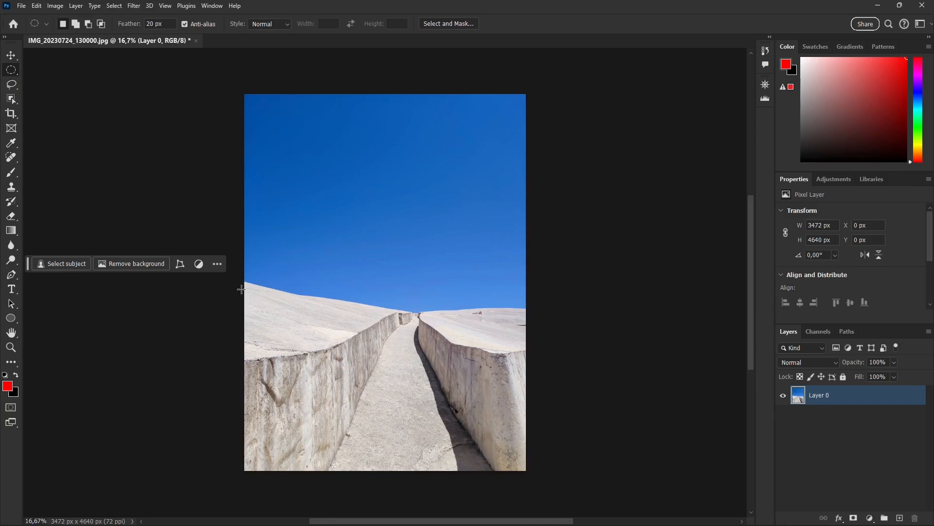
pyautogui.moveTo(293, 145); pyautogui.dragTo(406, 269)
pyautogui.moveTo(445, 272); pyautogui.dragTo(420, 273)
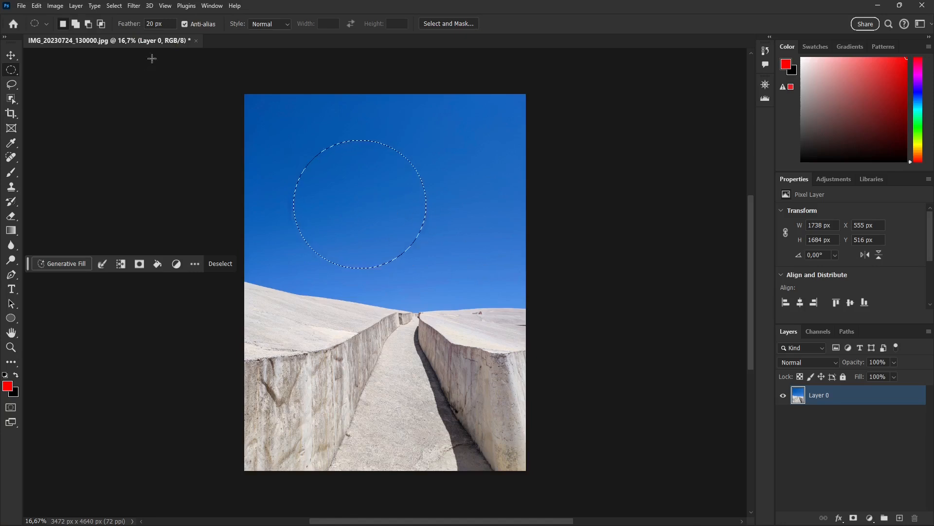
# Step: Replace the circular selection with an ellipse of about 1422 by 1230 px and reposition its outline within the sky
pyautogui.click(120, 25)
pyautogui.click(346, 203)
pyautogui.moveTo(319, 139); pyautogui.dragTo(430, 238)
pyautogui.moveTo(361, 179); pyautogui.dragTo(370, 203)
# Step: Move the pixels inside the elliptical selection diagonally down to the right with the Move tool, to about X 1613, Y 1090 px
pyautogui.click(11, 55)
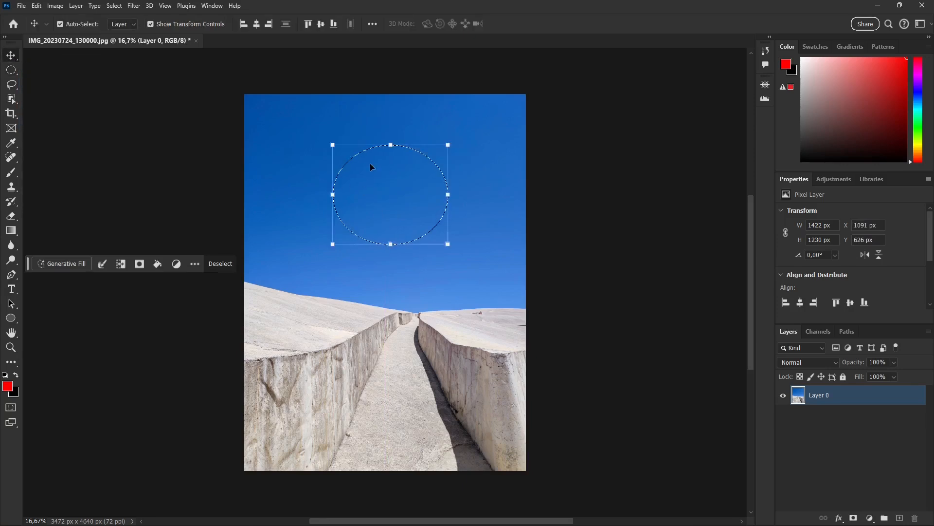
pyautogui.moveTo(392, 188); pyautogui.dragTo(434, 225)
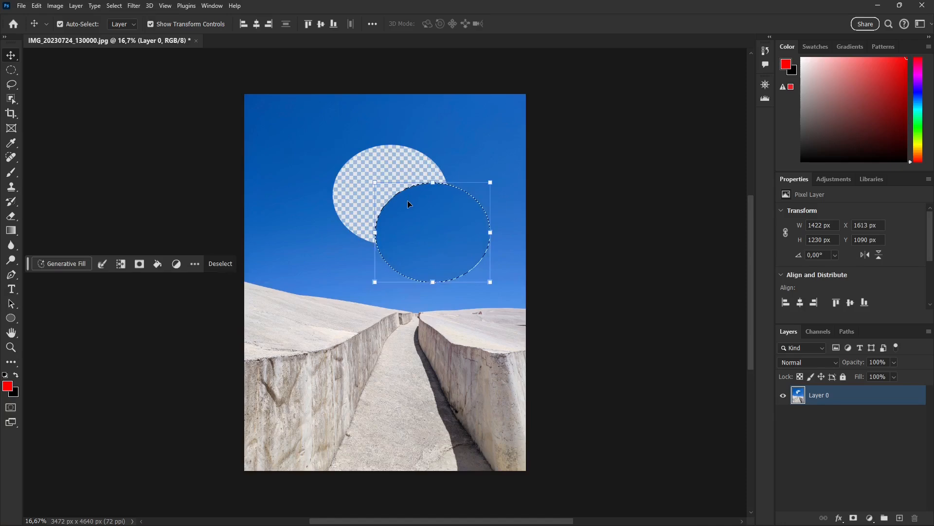
# Step: Undo the move of the elliptical selection's pixels, keeping the ellipse selected in the sky
pyautogui.scroll(1, 407, 200)
pyautogui.scroll(2, 408, 203)
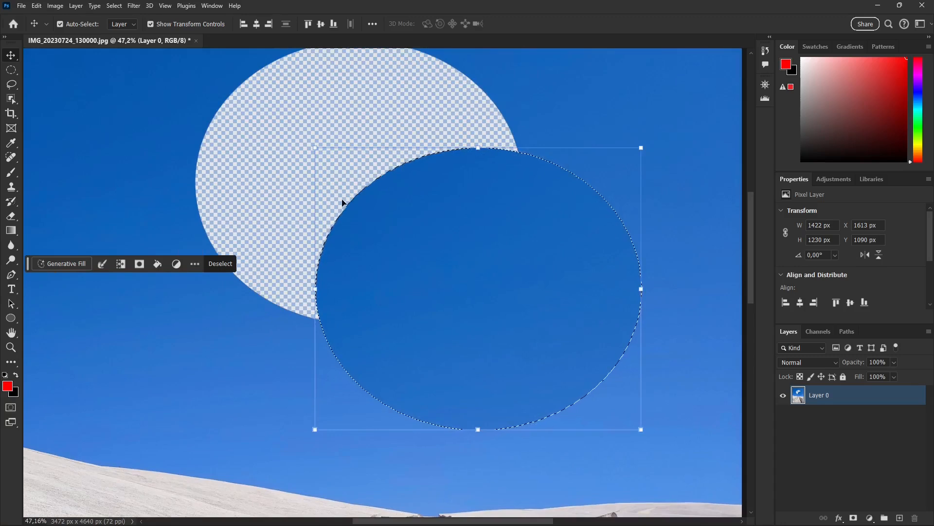
pyautogui.hotkey('ctrl', 'z')
pyautogui.hotkey('ctrl', 'z')
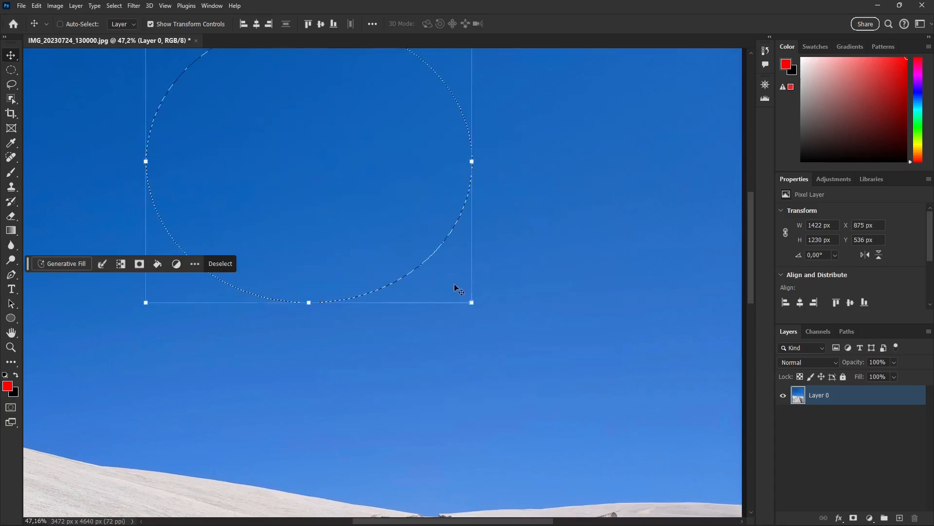
pyautogui.scroll(-4, 532, 349)
pyautogui.moveTo(432, 243); pyautogui.dragTo(432, 244)
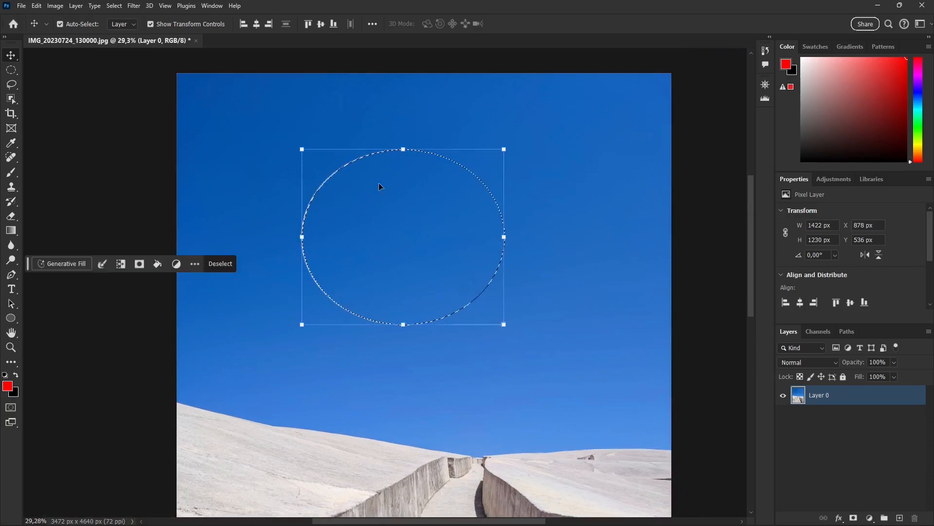
# Step: Set the Elliptical Marquee tool's feather to 100 px
pyautogui.click(11, 71)
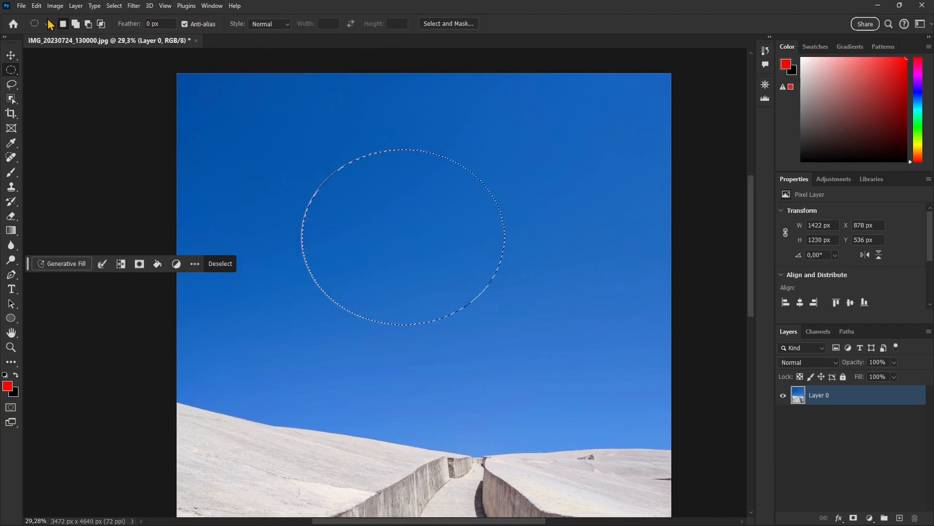
pyautogui.click(148, 25)
pyautogui.write('100')
pyautogui.press('Return')
# Step: Try moving the existing ellipse's pixels diagonally down to the right, undo the move and deselect
pyautogui.moveTo(354, 161); pyautogui.dragTo(376, 184)
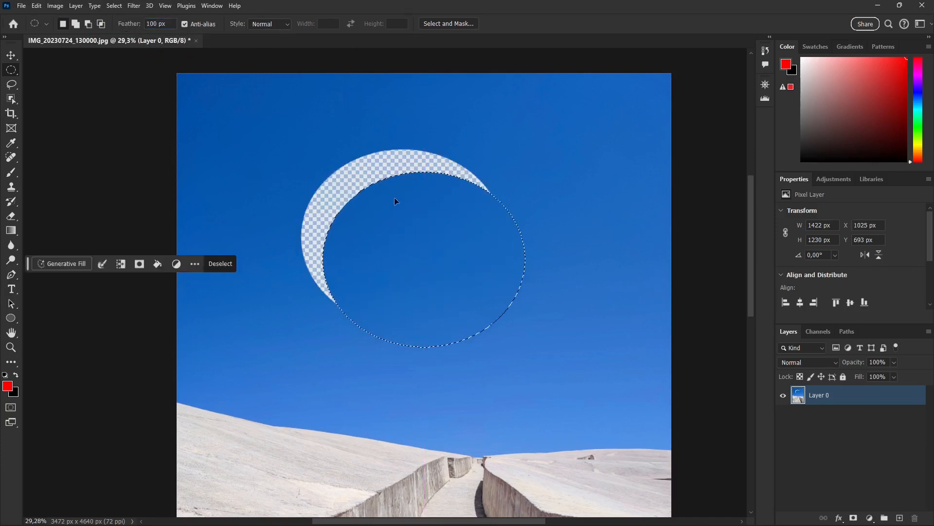
pyautogui.hotkey('ctrl', 'z')
pyautogui.hotkey('ctrl', 'd')
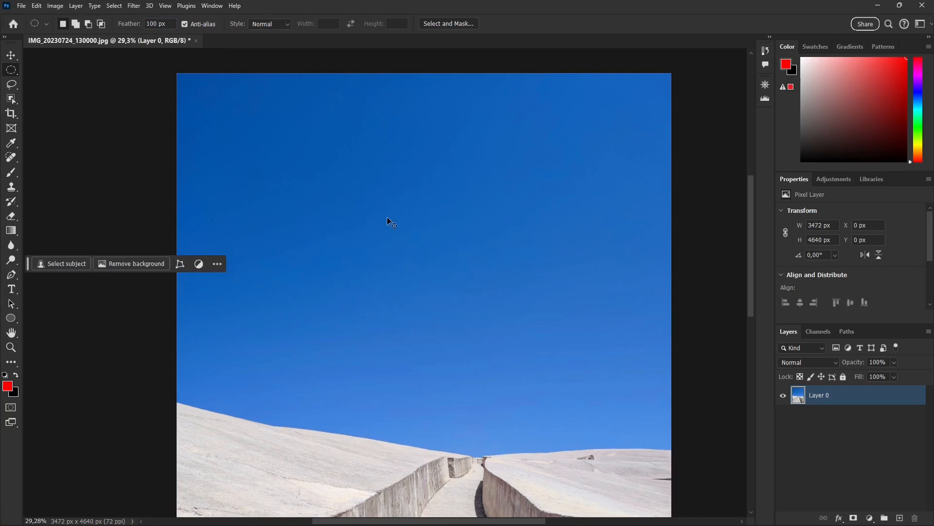
# Step: Draw a circular selection of about 1791 by 1791 px in the sky with the 100 px feather
pyautogui.moveTo(314, 158); pyautogui.dragTo(499, 362)
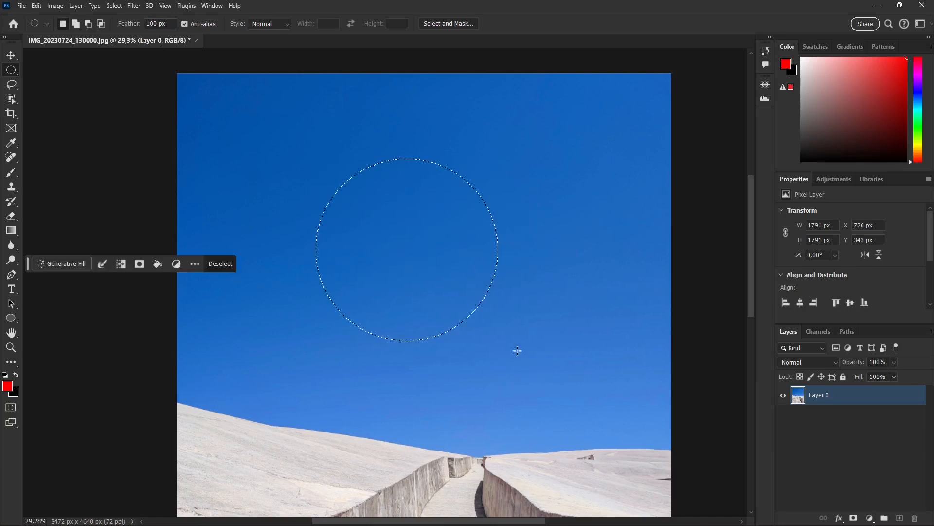
pyautogui.doubleClick(155, 26)
pyautogui.press('Return')
# Step: Move the feathered circle's pixels with the Move tool to about X 945, Y 514 px
pyautogui.press('v')
pyautogui.moveTo(419, 276); pyautogui.dragTo(447, 296)
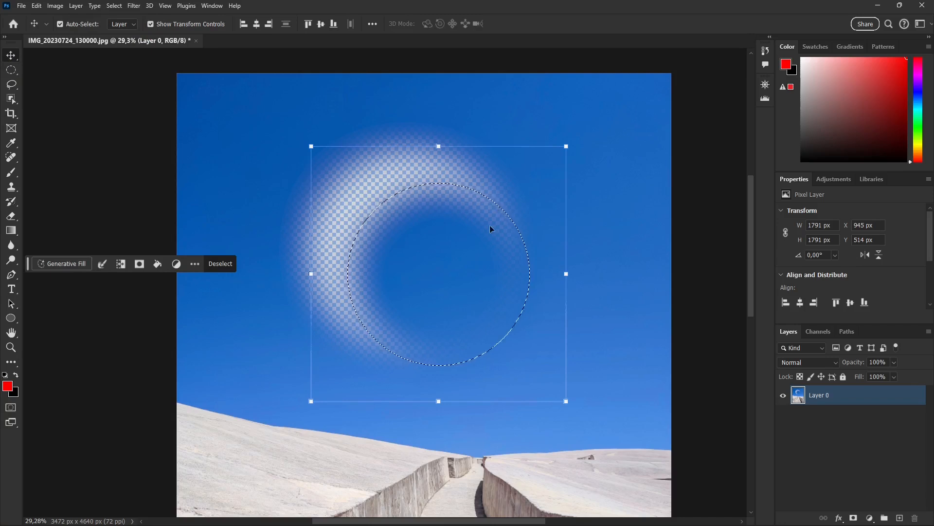
pyautogui.scroll(-2, 421, 221)
pyautogui.scroll(2, 413, 264)
# Step: Try moving the circle's pixels down to about X 152, Y 1074 px, restore them to their original place and deselect
pyautogui.moveTo(458, 276); pyautogui.dragTo(338, 376)
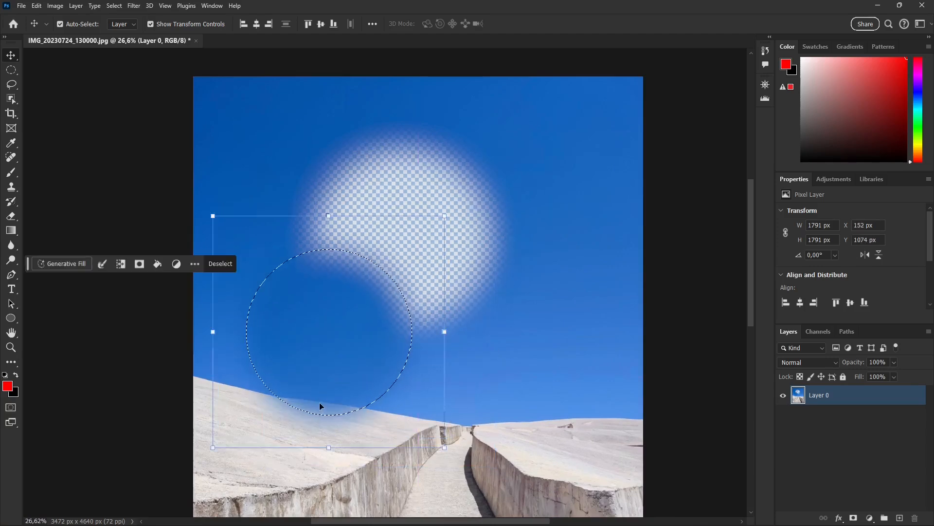
pyautogui.moveTo(326, 336); pyautogui.dragTo(400, 241)
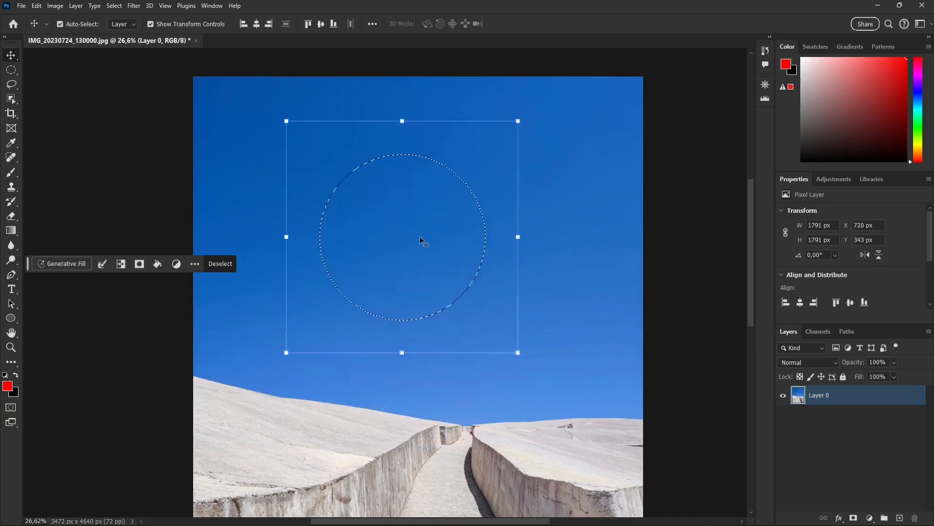
pyautogui.hotkey('ctrl', 'd')
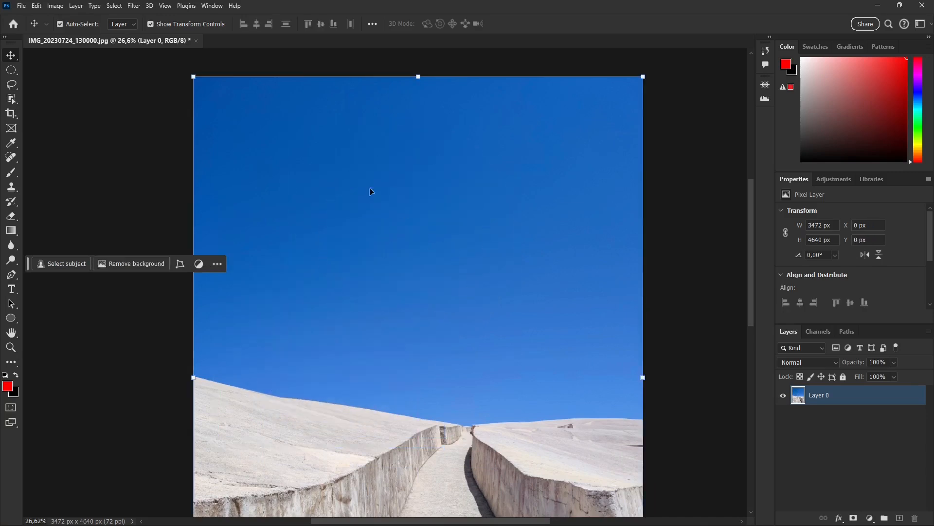
# Step: Draw a circular selection of about 1830 by 1830 px in the sky with the Elliptical Marquee tool
pyautogui.click(17, 71)
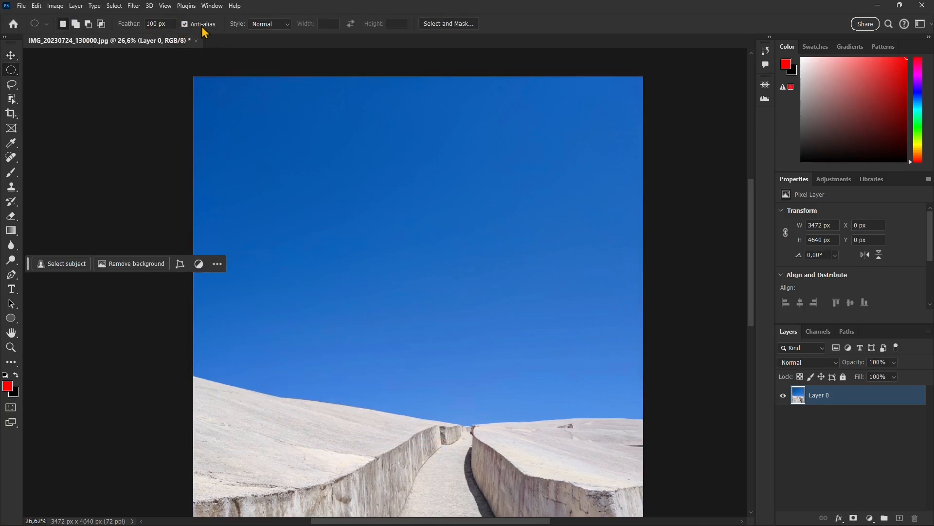
pyautogui.moveTo(302, 164); pyautogui.dragTo(474, 347)
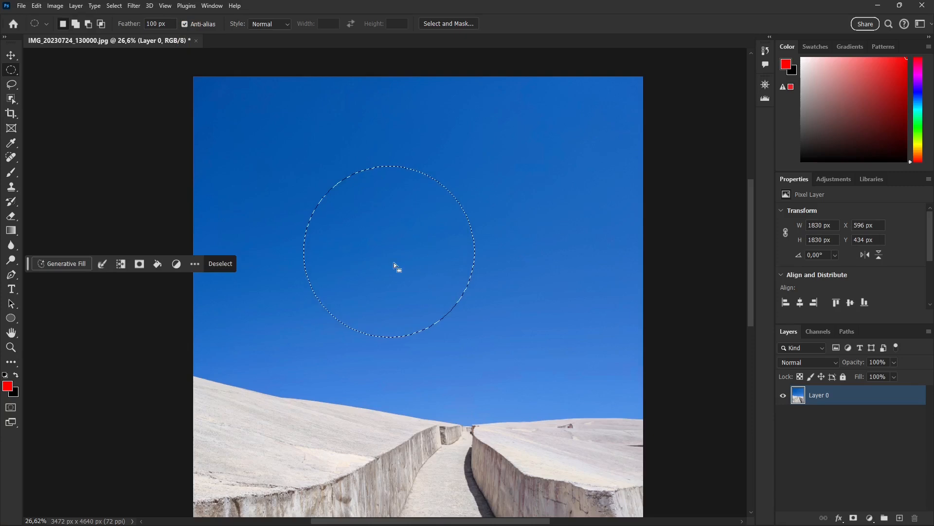
pyautogui.scroll(1, 321, 300)
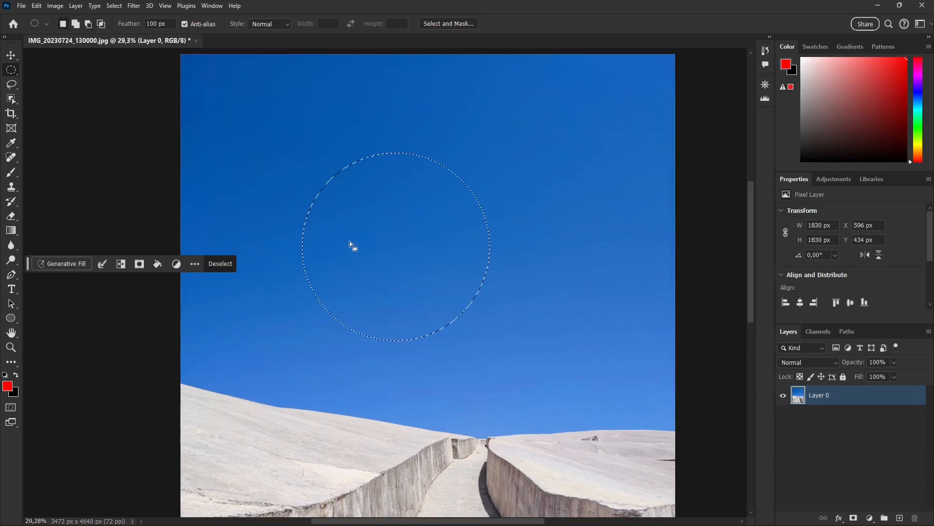
# Step: Set the Elliptical Marquee style to Fixed Ratio with width 1 and height 1 and draw circular test selections in the sky
pyautogui.click(258, 24)
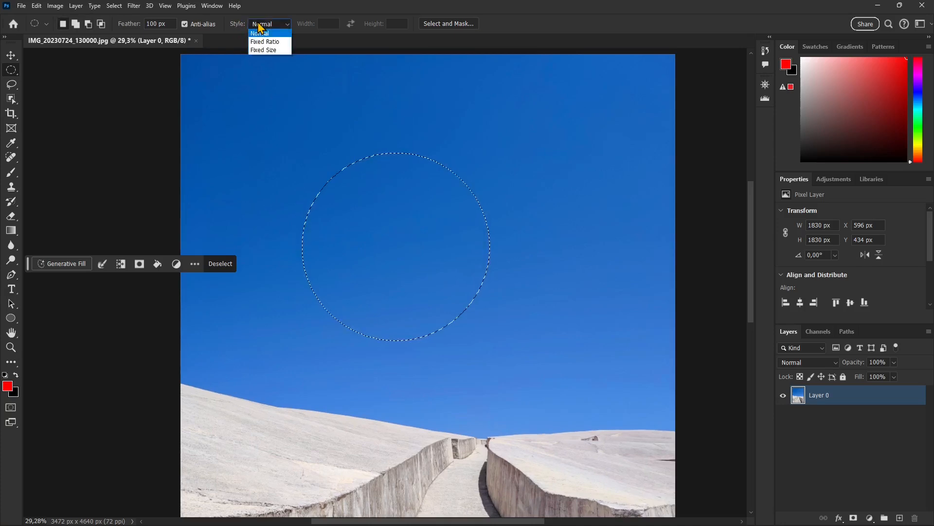
pyautogui.click(265, 41)
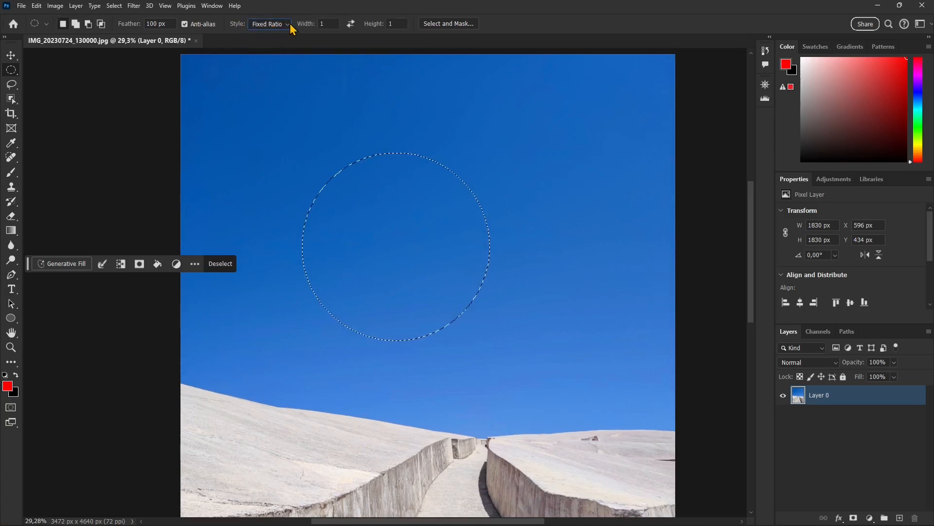
pyautogui.click(419, 165)
pyautogui.moveTo(458, 147); pyautogui.dragTo(371, 239)
pyautogui.moveTo(305, 217); pyautogui.dragTo(384, 252)
# Step: Draw several free rectangles in the sky with the Rectangular Marquee tool, ending with one of about 401 by 322 px
pyautogui.rightClick(10, 71)
pyautogui.click(58, 68)
pyautogui.moveTo(329, 131); pyautogui.dragTo(449, 224)
pyautogui.moveTo(507, 177); pyautogui.dragTo(539, 309)
pyautogui.moveTo(375, 161); pyautogui.dragTo(465, 257)
pyautogui.moveTo(304, 182); pyautogui.dragTo(466, 253)
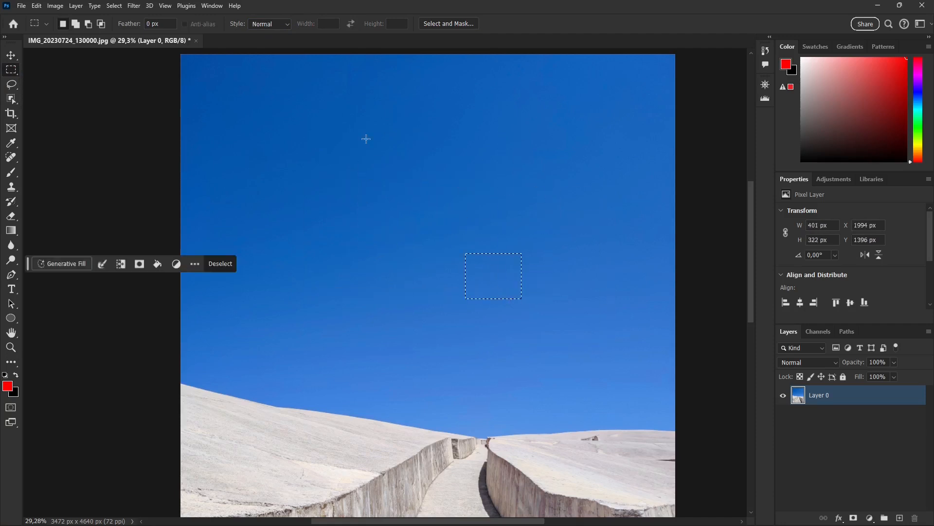
# Step: Set the Rectangular Marquee style to a Fixed Ratio of 1 to 1 and draw square test selections in the sky
pyautogui.click(273, 25)
pyautogui.click(264, 47)
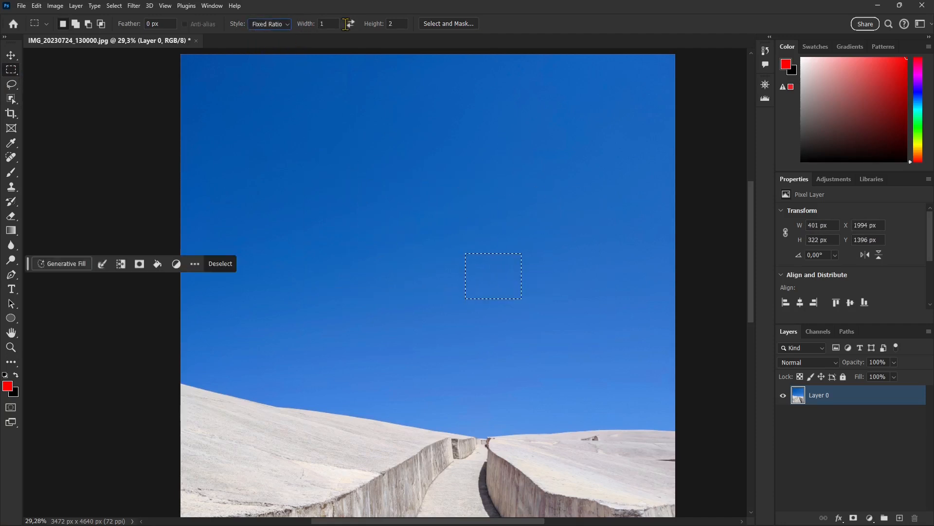
pyautogui.write('1')
pyautogui.moveTo(429, 172); pyautogui.dragTo(389, 261)
pyautogui.moveTo(323, 262); pyautogui.dragTo(350, 291)
# Step: Set the fixed ratio to width 1 and height 2 and draw upright rectangles, ending with one of about 346 by 691 px
pyautogui.doubleClick(389, 27)
pyautogui.click(345, 130)
pyautogui.moveTo(352, 154); pyautogui.dragTo(471, 354)
pyautogui.moveTo(505, 105); pyautogui.dragTo(550, 190)
pyautogui.click(430, 229)
pyautogui.moveTo(296, 182); pyautogui.dragTo(339, 276)
# Step: Switch the Rectangular Marquee style to Fixed Size with a width of 1000 px and a height of 500 px
pyautogui.click(266, 24)
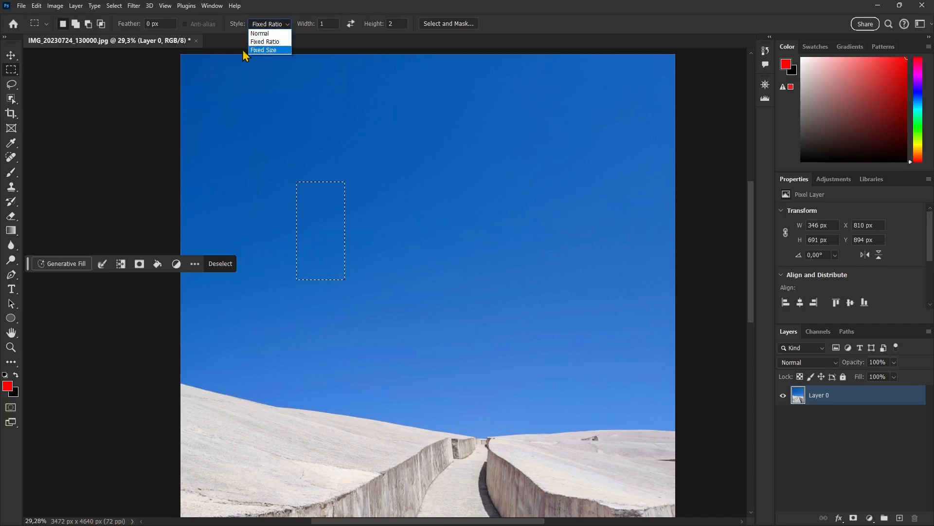
pyautogui.click(267, 50)
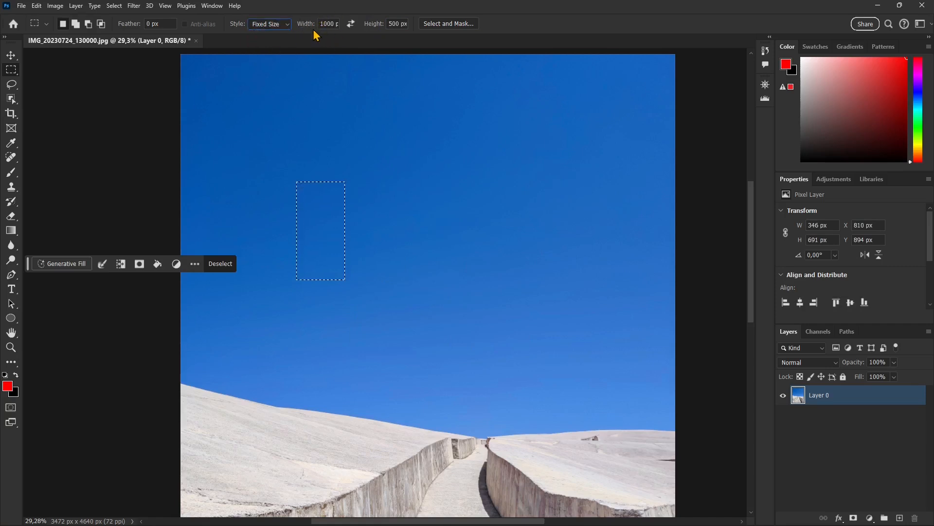
pyautogui.doubleClick(327, 24)
pyautogui.click(389, 24)
# Step: Place the fixed-size rectangular selection at various spots in the sky, ending at about X 1745, Y 827 px
pyautogui.click(352, 113)
pyautogui.click(376, 353)
pyautogui.click(406, 163)
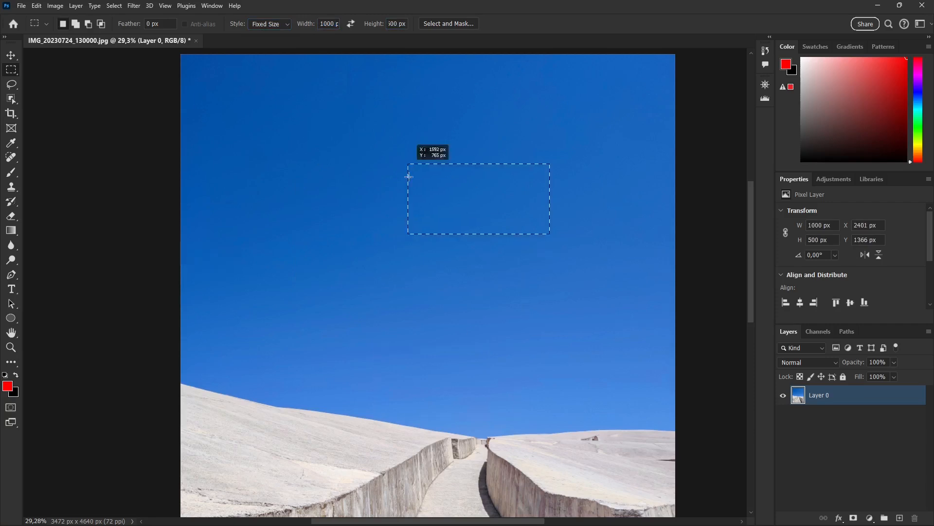
pyautogui.click(430, 173)
pyautogui.click(279, 137)
pyautogui.click(347, 355)
pyautogui.click(403, 162)
pyautogui.click(327, 169)
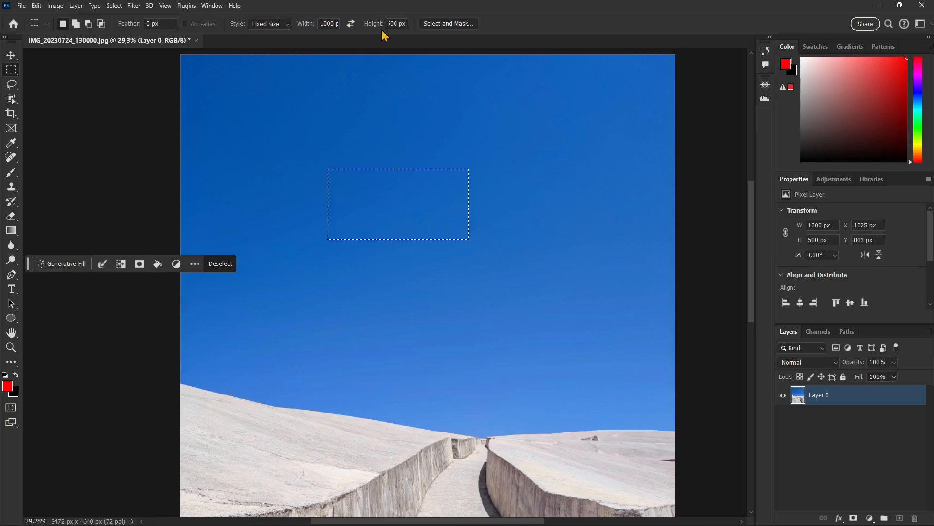
pyautogui.click(433, 145)
pyautogui.click(428, 172)
# Step: Look into the Select and Mask workspace for the rectangular selection and cancel it without changes
pyautogui.click(449, 24)
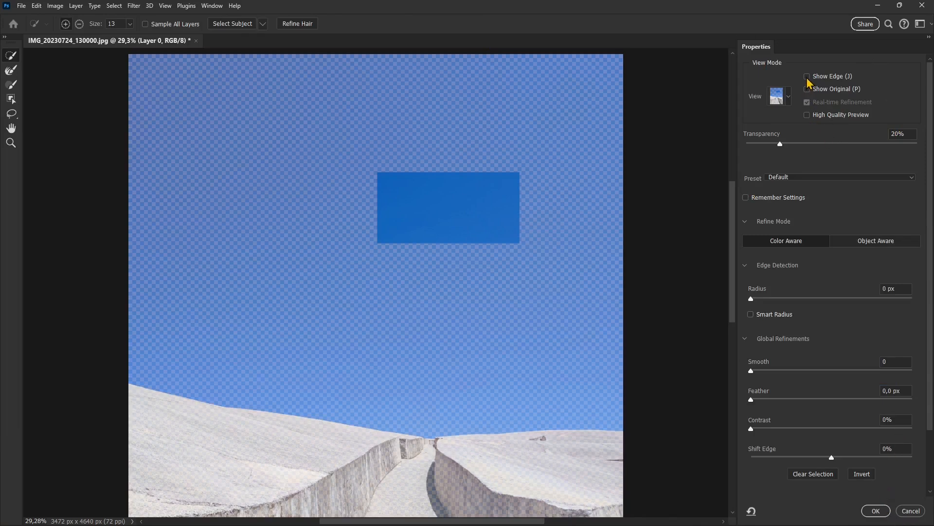
pyautogui.click(908, 514)
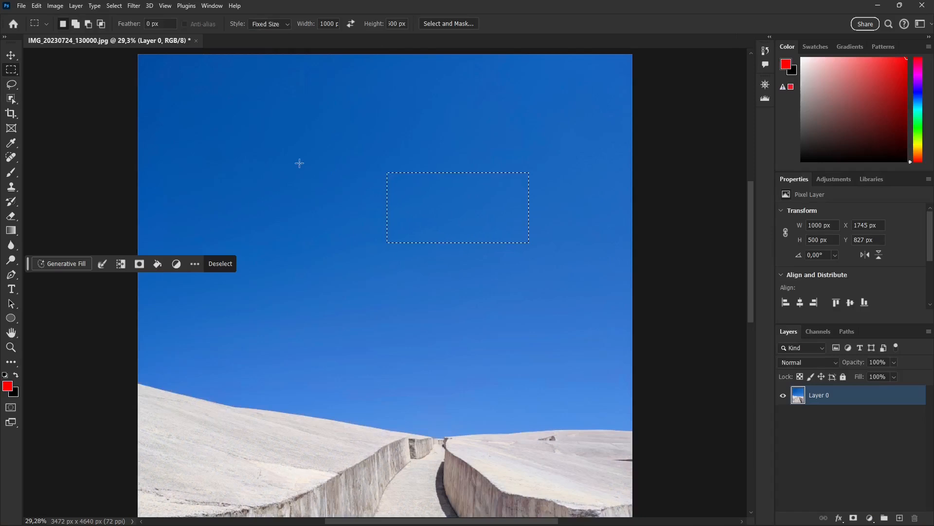
# Step: Review the marquee tool variants and place the fixed-size selection at about X 1601, Y 864 px
pyautogui.rightClick(11, 73)
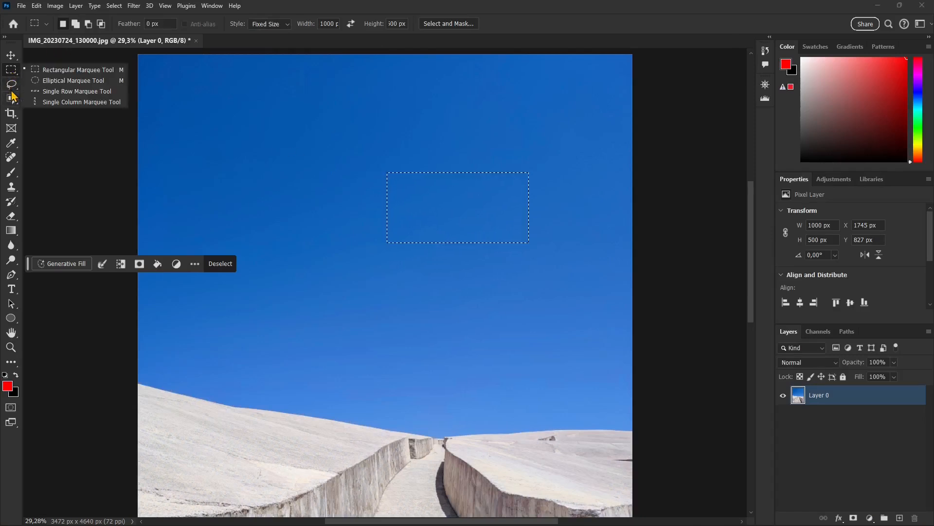
pyautogui.click(551, 33)
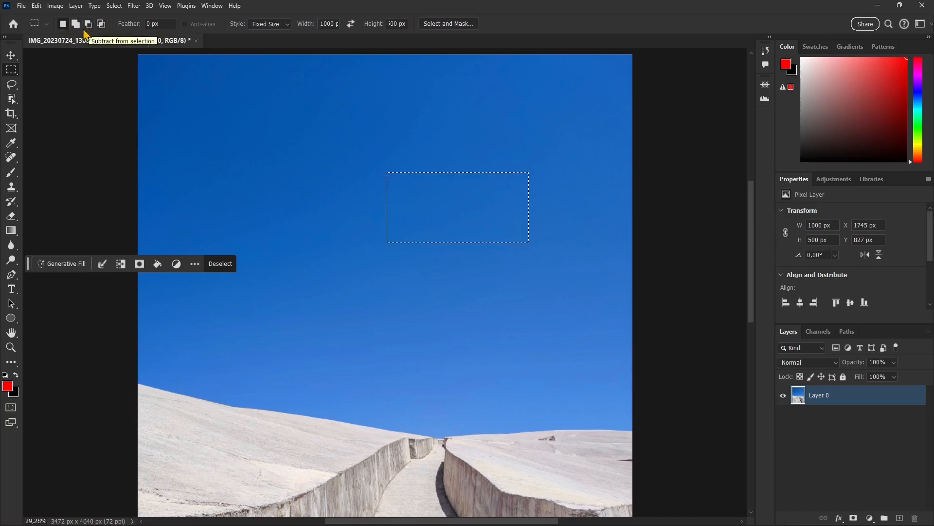
pyautogui.moveTo(255, 136); pyautogui.dragTo(342, 175)
pyautogui.moveTo(318, 126); pyautogui.dragTo(366, 178)
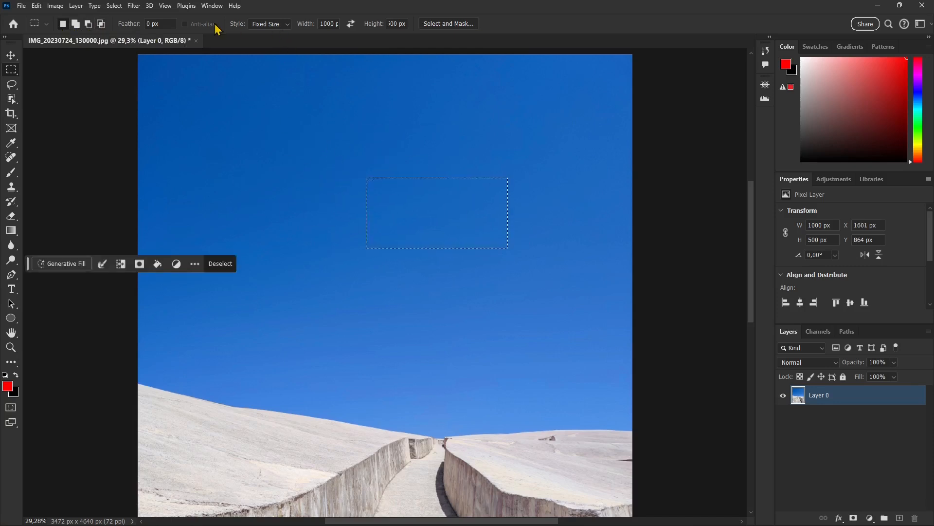
# Step: Switch to the Elliptical Marquee tool and draw fixed-ratio circular selections in the sky
pyautogui.rightClick(11, 70)
pyautogui.click(48, 80)
pyautogui.moveTo(251, 105); pyautogui.dragTo(400, 253)
pyautogui.moveTo(410, 144); pyautogui.dragTo(463, 265)
# Step: Set the style to Normal, draw an ellipse of about 1744 by 1617 px and reposition its outline in the sky
pyautogui.click(263, 25)
pyautogui.click(256, 31)
pyautogui.moveTo(261, 113); pyautogui.dragTo(437, 272)
pyautogui.moveTo(377, 167); pyautogui.dragTo(430, 219)
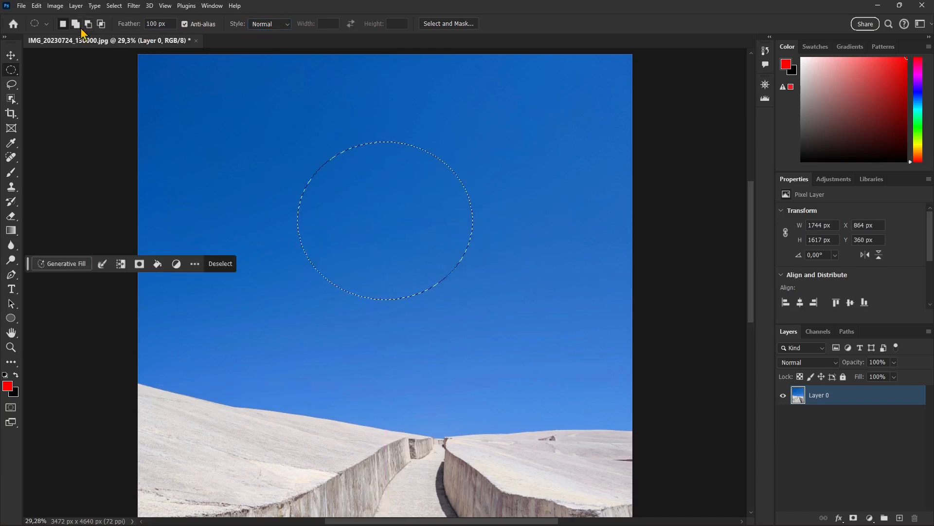
# Step: Draw a series of replacement ellipses in new-selection mode, ending with one of about 1538 by 1451 px
pyautogui.moveTo(325, 138); pyautogui.dragTo(427, 219)
pyautogui.moveTo(446, 127); pyautogui.dragTo(511, 205)
pyautogui.moveTo(316, 135); pyautogui.dragTo(382, 237)
pyautogui.moveTo(246, 168); pyautogui.dragTo(328, 269)
pyautogui.moveTo(390, 290); pyautogui.dragTo(476, 212)
pyautogui.moveTo(292, 174); pyautogui.dragTo(438, 307)
# Step: Add overlapping ellipses above and beside the selection in Add to selection mode, extending it to about 1831 by 1954 px
pyautogui.click(75, 24)
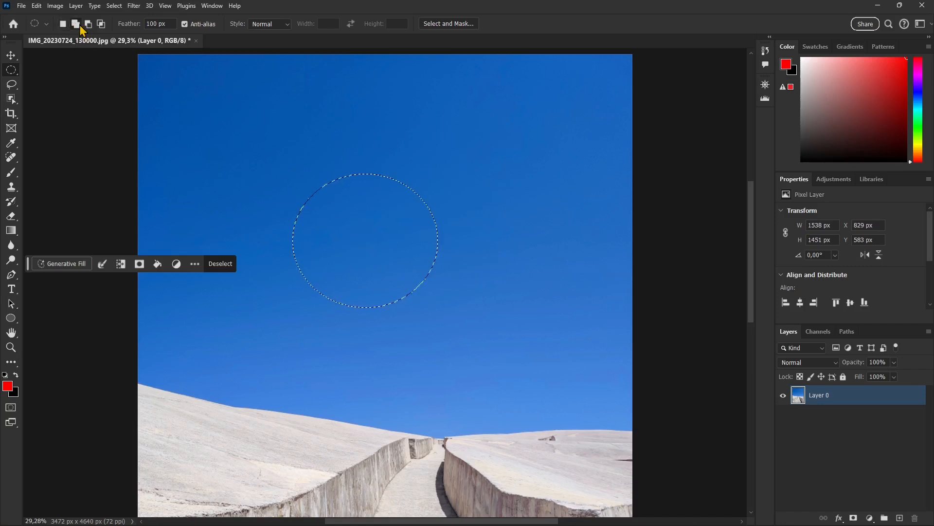
pyautogui.moveTo(340, 124); pyautogui.dragTo(432, 215)
pyautogui.moveTo(389, 97); pyautogui.dragTo(438, 166)
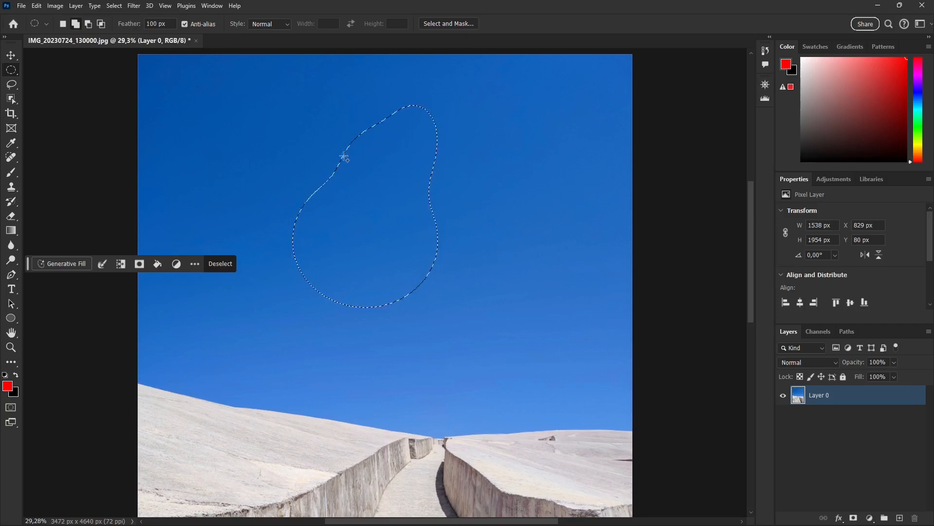
pyautogui.moveTo(419, 184)
pyautogui.mouseDown()
pyautogui.moveTo(476, 242)
pyautogui.moveTo(430, 296)
pyautogui.mouseUp()
pyautogui.moveTo(350, 141); pyautogui.dragTo(314, 208)
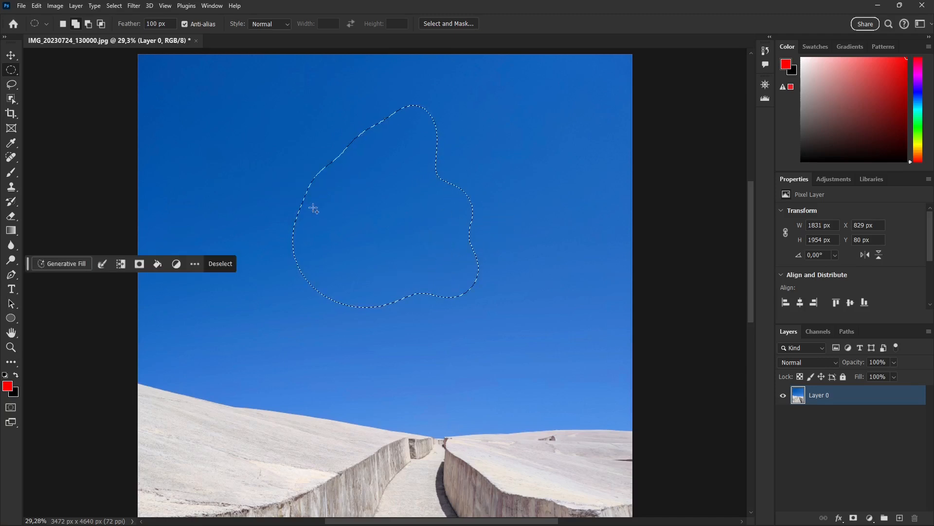
# Step: Set the feather to 0 px and add hard-edged ellipses to the upper left of the selection
pyautogui.doubleClick(155, 24)
pyautogui.write('0')
pyautogui.moveTo(373, 141); pyautogui.dragTo(271, 191)
# Step: Set the feather to 50 px and subtract ellipses from the selection's lower-left and right sides
pyautogui.write('50')
pyautogui.press('Return')
pyautogui.moveTo(368, 347); pyautogui.dragTo(257, 225)
pyautogui.moveTo(503, 142); pyautogui.dragTo(400, 267)
pyautogui.moveTo(299, 240); pyautogui.dragTo(386, 310)
pyautogui.moveTo(423, 197); pyautogui.dragTo(424, 196)
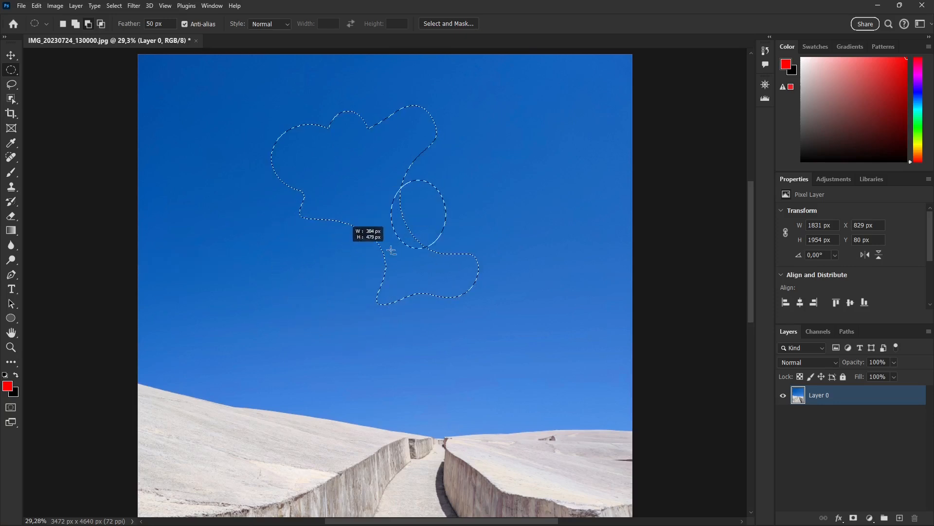
pyautogui.moveTo(392, 249); pyautogui.dragTo(380, 255)
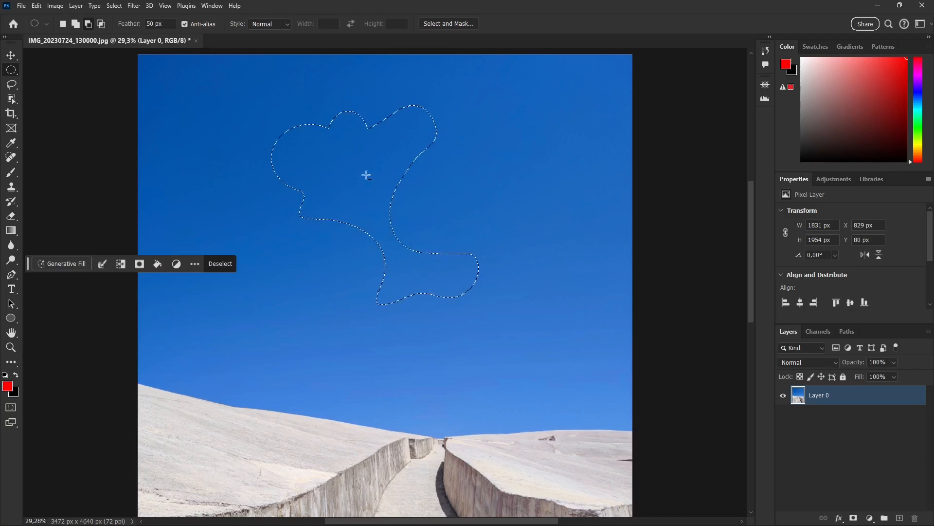
pyautogui.moveTo(284, 185); pyautogui.dragTo(381, 268)
# Step: Try intersecting the selection with the Rectangular Marquee's fixed 1000 by 500 px rectangle in Intersect mode, and undo the result
pyautogui.click(102, 25)
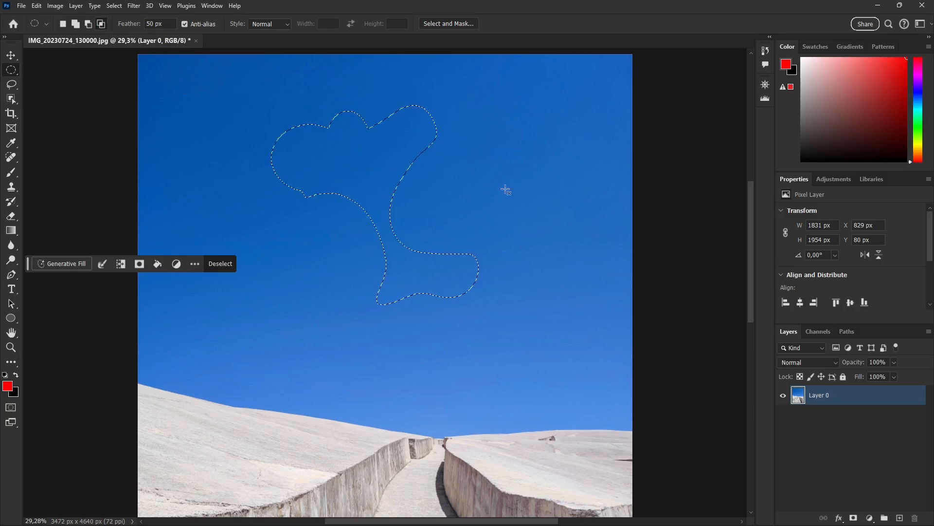
pyautogui.rightClick(13, 73)
pyautogui.click(37, 69)
pyautogui.click(100, 25)
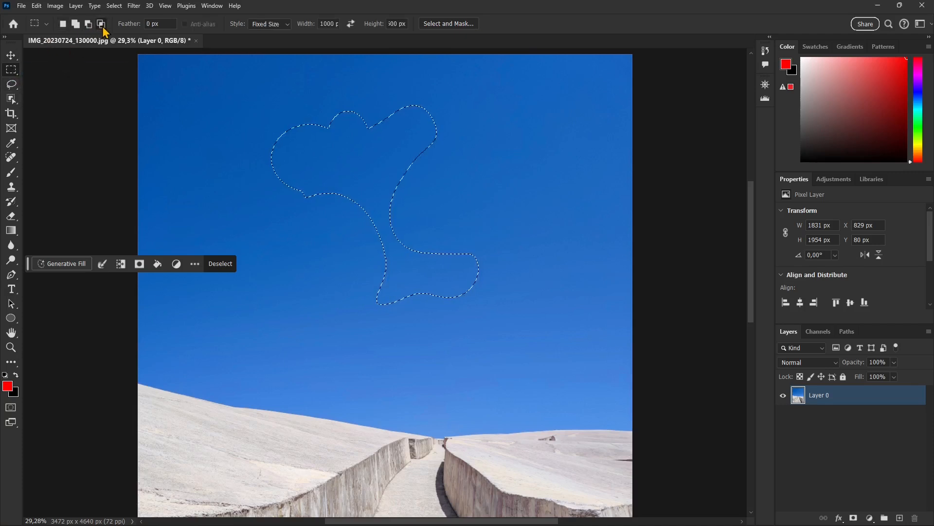
pyautogui.moveTo(200, 167); pyautogui.dragTo(298, 170)
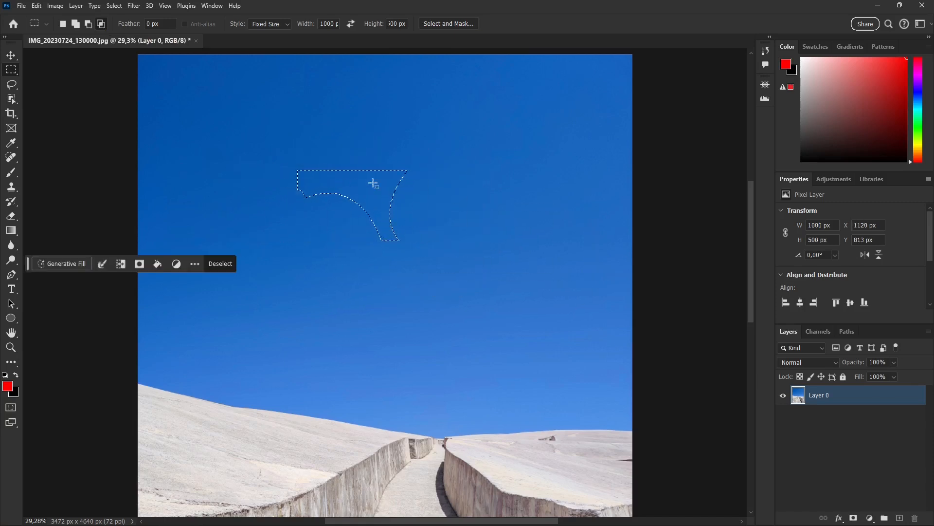
pyautogui.moveTo(426, 183); pyautogui.dragTo(384, 245)
pyautogui.hotkey('ctrl', 'z')
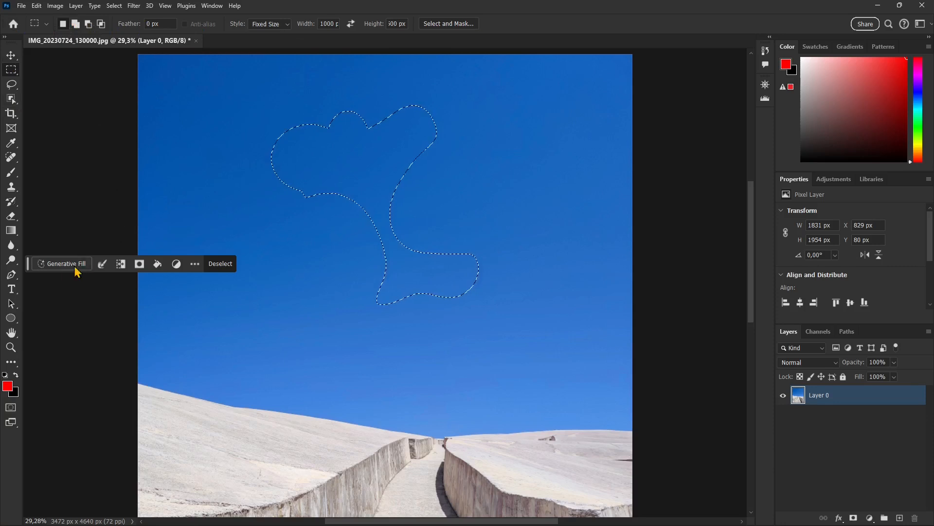
# Step: Invert the selection several times, ending with the original organic shape selected again
pyautogui.rightClick(350, 158)
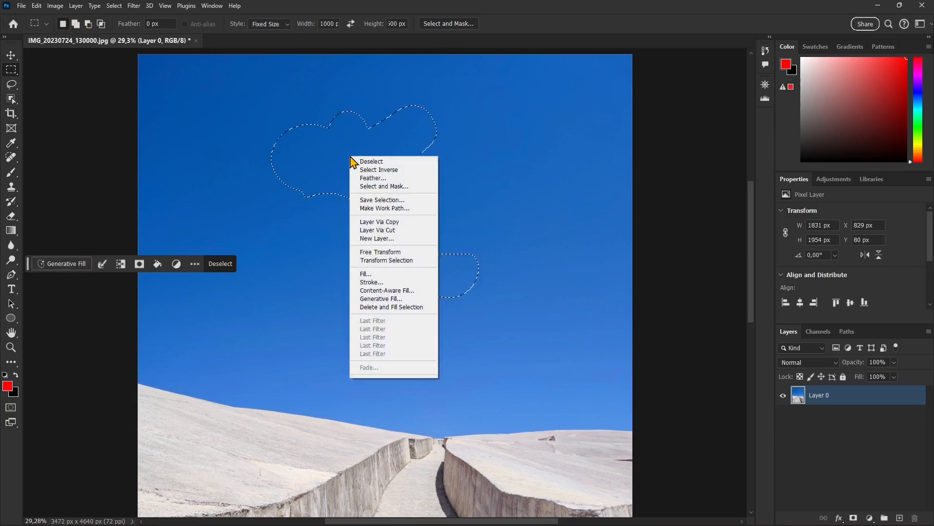
pyautogui.click(388, 173)
pyautogui.rightClick(356, 166)
pyautogui.click(379, 178)
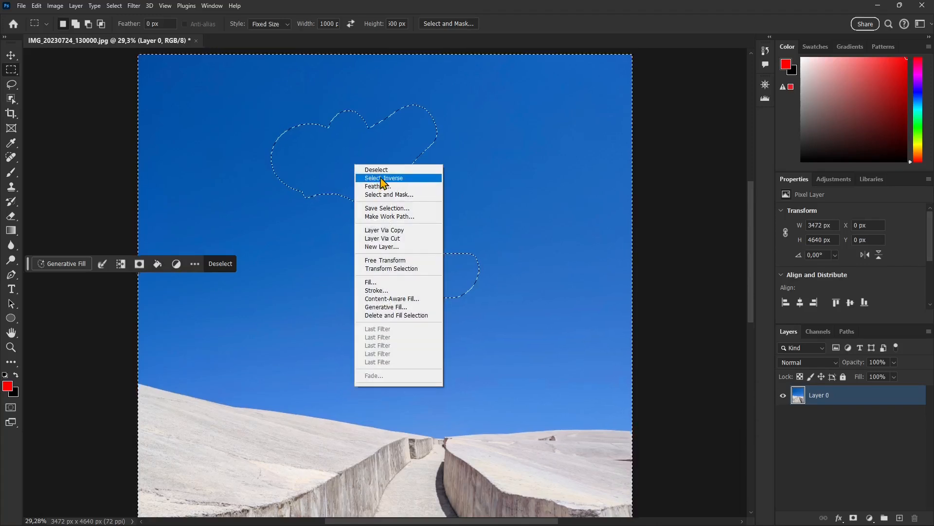
pyautogui.click(122, 265)
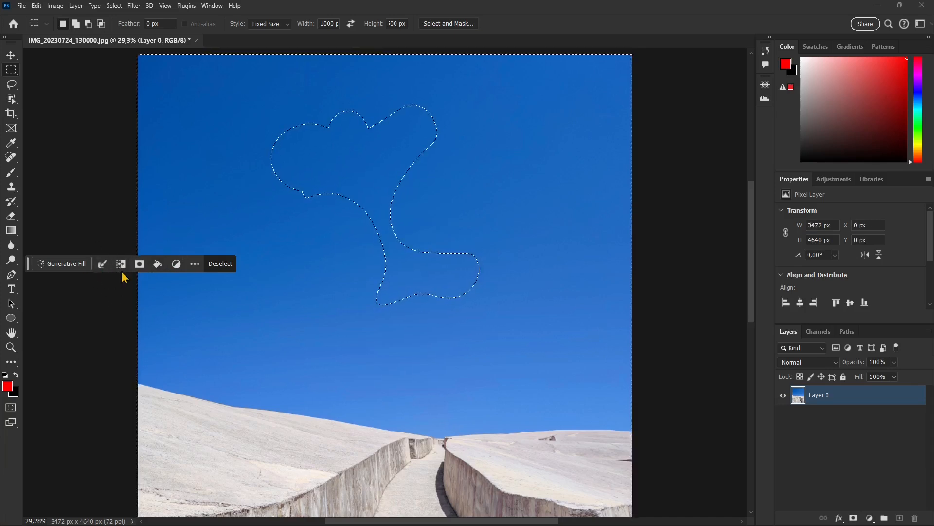
pyautogui.click(122, 268)
pyautogui.click(102, 268)
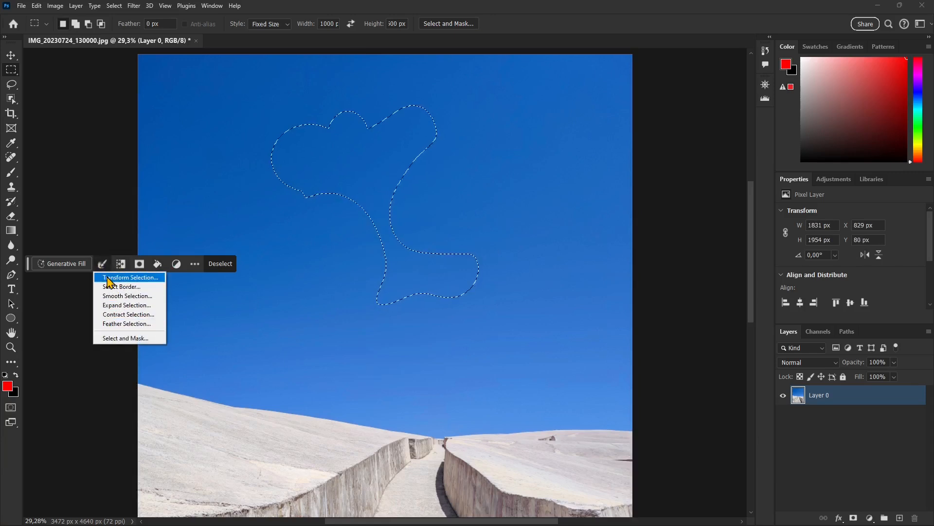
# Step: Feather the existing selection with a 40-pixel radius and copy its contents to a new layer
pyautogui.rightClick(359, 162)
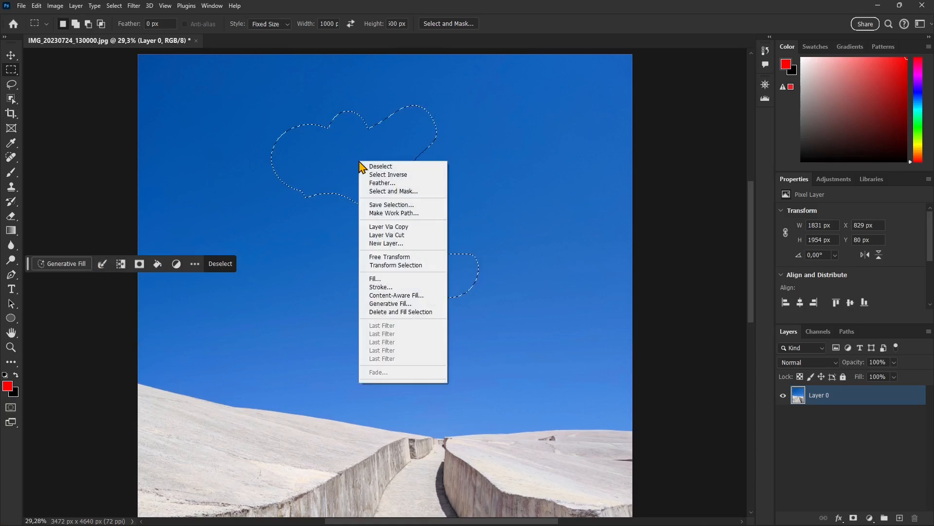
pyautogui.click(390, 185)
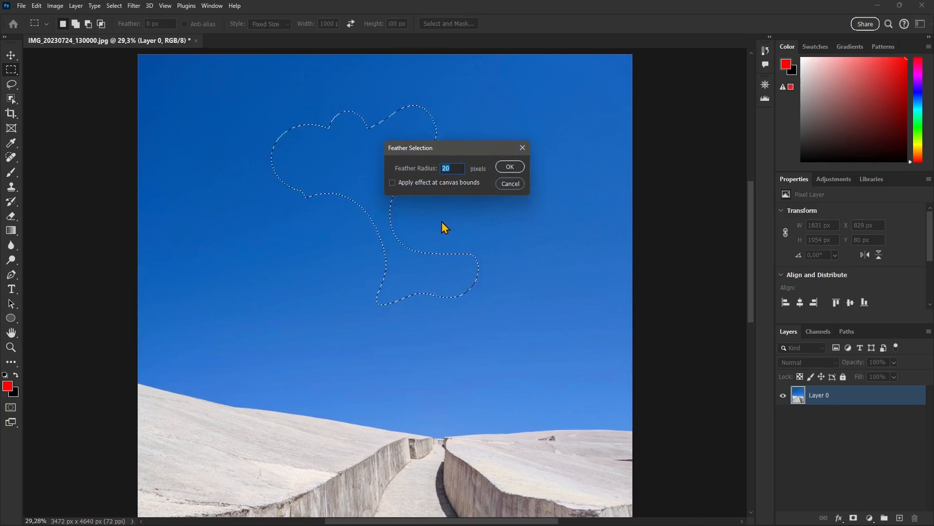
pyautogui.write('40')
pyautogui.click(508, 167)
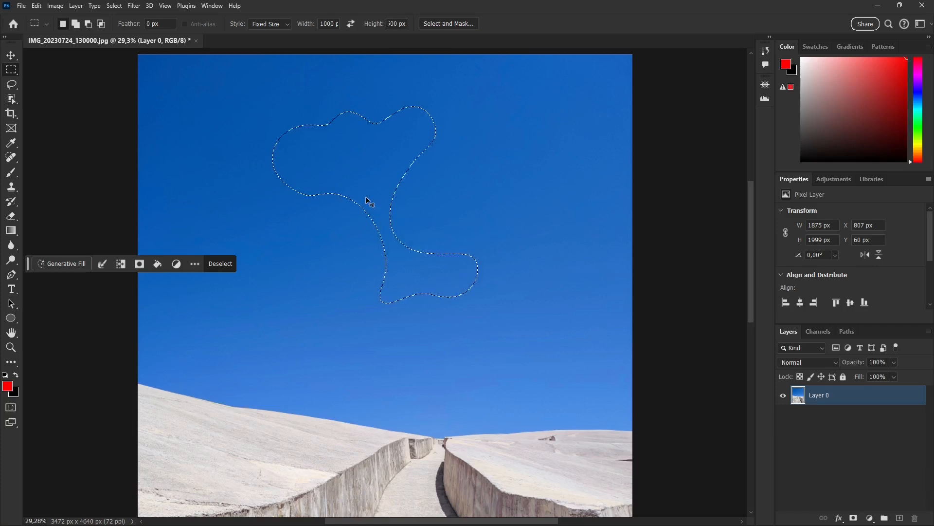
pyautogui.hotkey('ctrl', 'j')
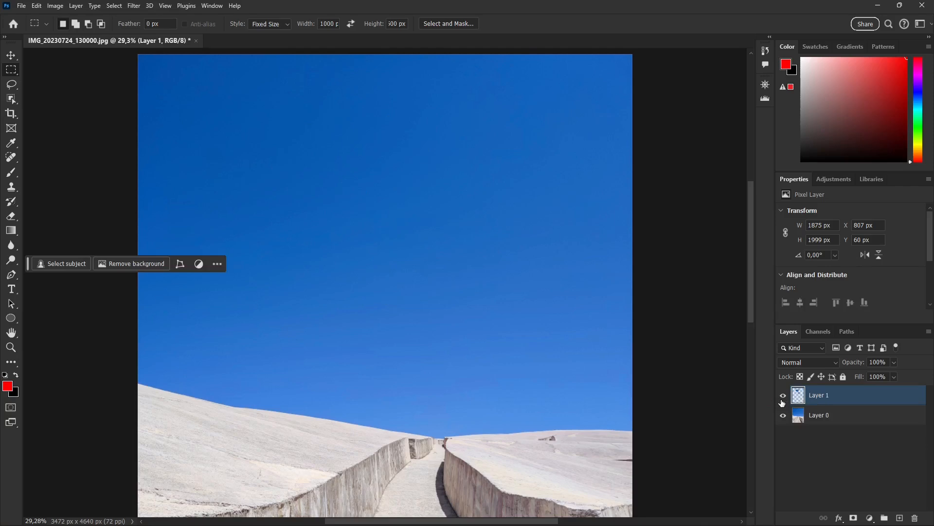
# Step: Toggle the visibility of the photo layer and the copied layer to examine the feathered edges
pyautogui.click(783, 416)
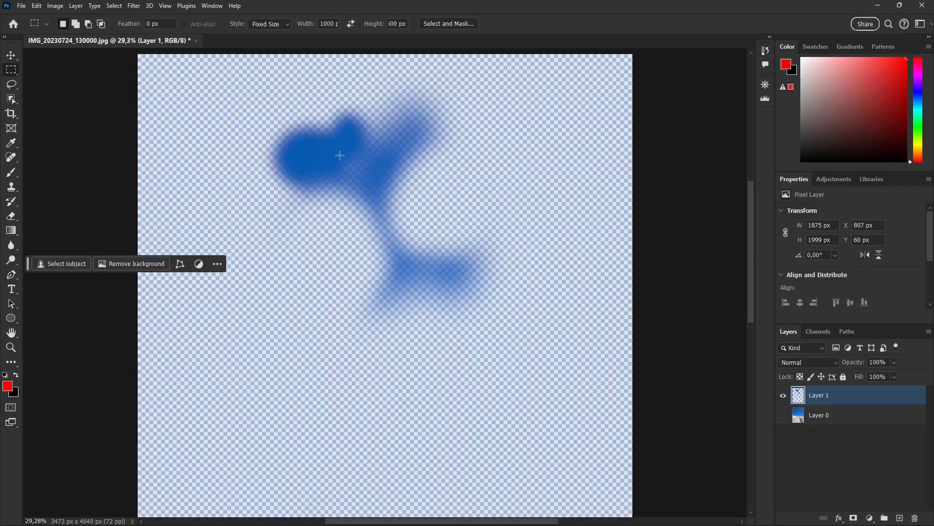
pyautogui.click(784, 395)
pyautogui.click(784, 396)
pyautogui.click(783, 395)
pyautogui.click(784, 395)
pyautogui.click(784, 415)
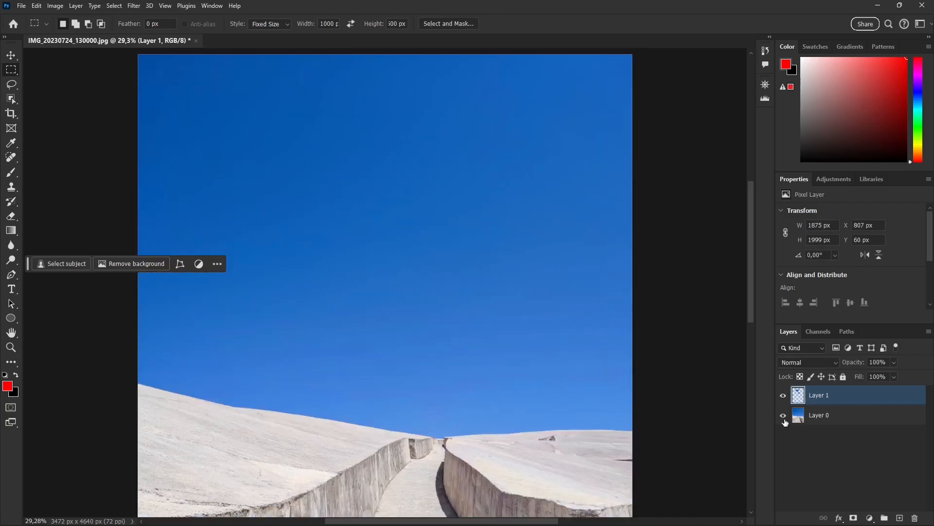
# Step: Try moving the feathered copy down over the left hillside, and delete the copied layer
pyautogui.click(9, 55)
pyautogui.moveTo(335, 200); pyautogui.dragTo(249, 407)
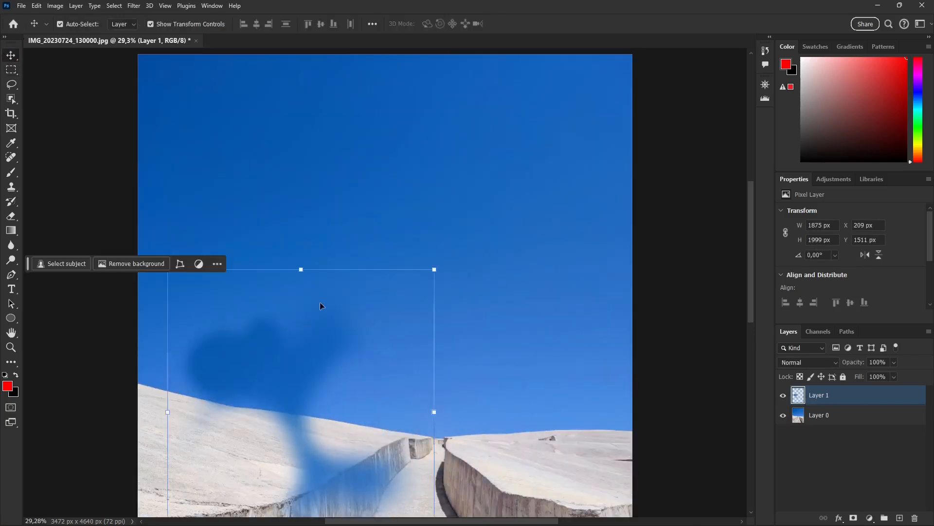
pyautogui.scroll(-3, 349, 248)
pyautogui.moveTo(339, 358); pyautogui.dragTo(290, 371)
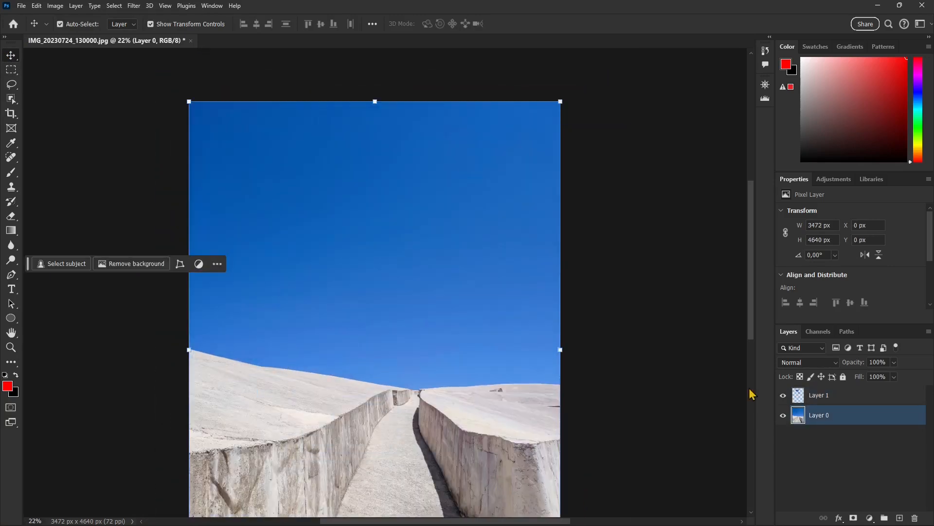
pyautogui.click(811, 396)
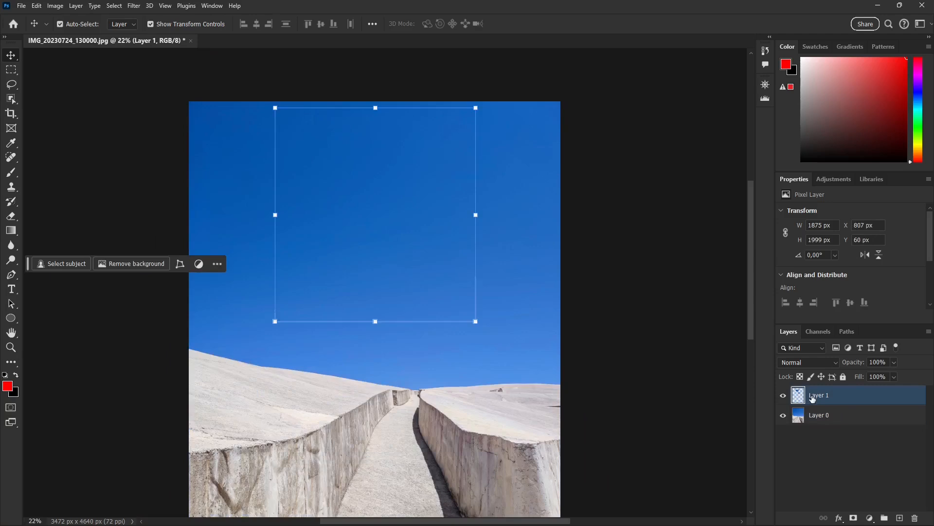
pyautogui.press('Delete')
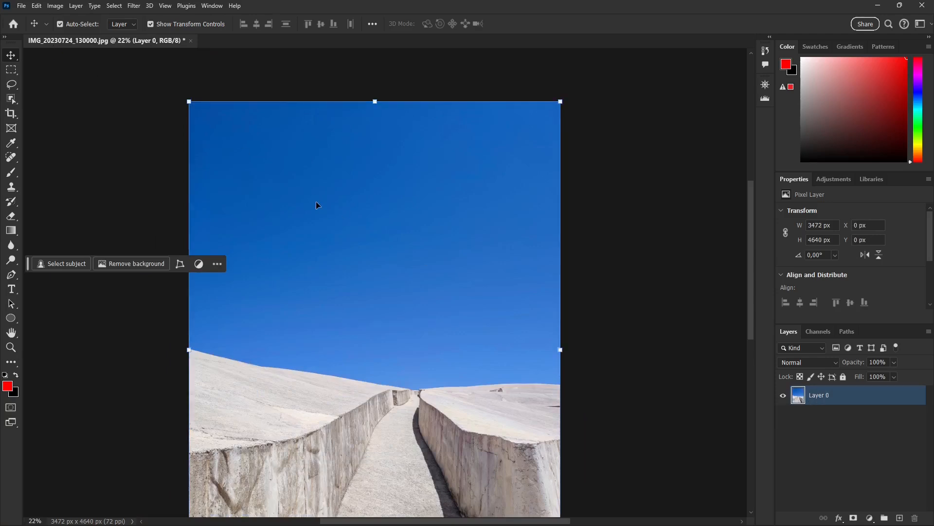
# Step: Duplicate the whole photo layer without a selection, try moving the copy around, and delete the duplicate layer
pyautogui.scroll(-1, 370, 216)
pyautogui.scroll(-3, 384, 229)
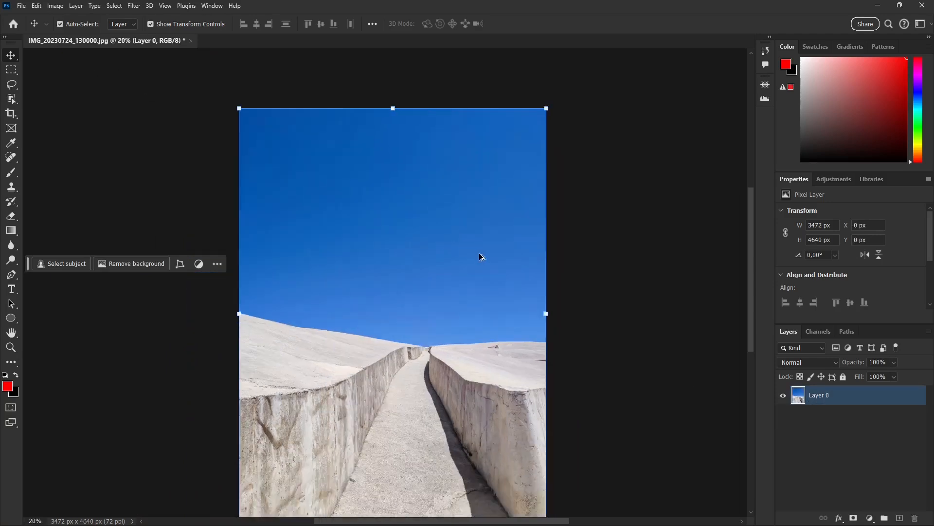
pyautogui.scroll(1, 422, 319)
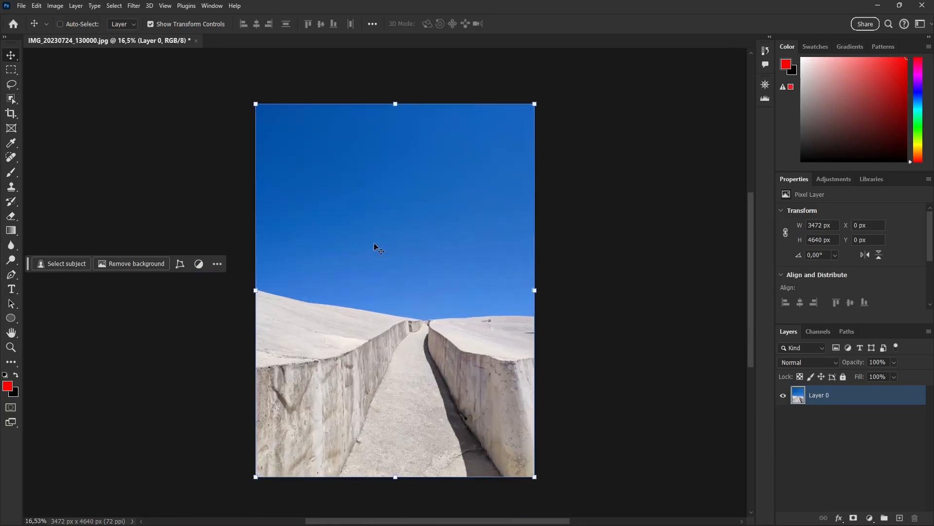
pyautogui.hotkey('ctrl', 'j')
pyautogui.moveTo(374, 242); pyautogui.dragTo(526, 313)
pyautogui.moveTo(465, 232); pyautogui.dragTo(386, 276)
pyautogui.hotkey('ctrl', 'z')
pyautogui.hotkey('ctrl', 'z')
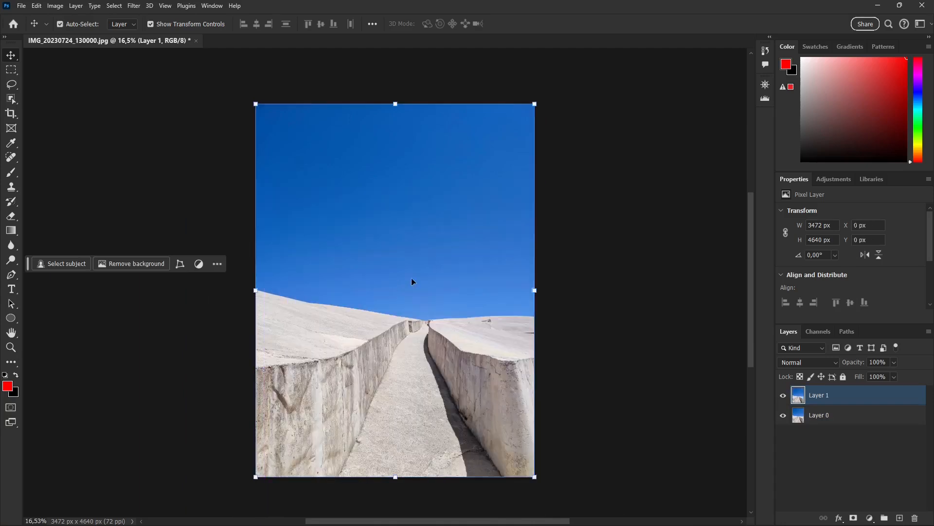
pyautogui.click(915, 518)
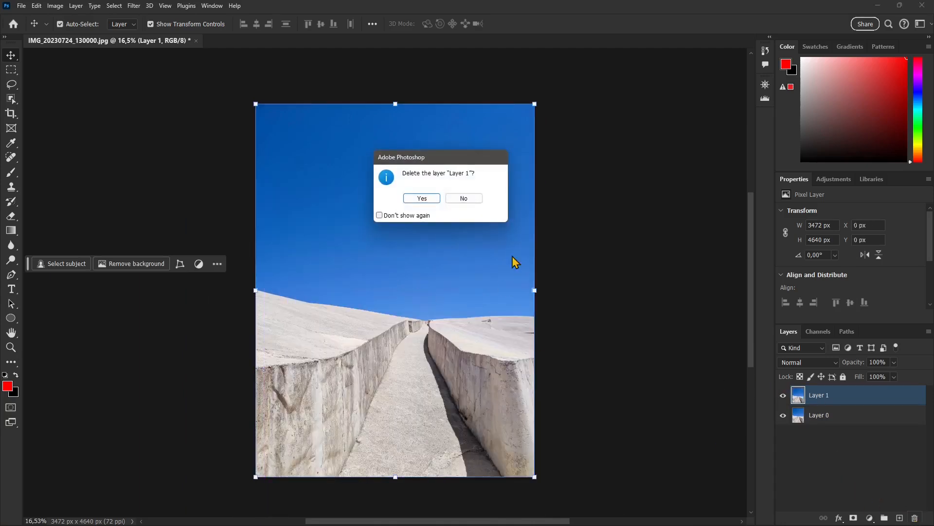
pyautogui.click(422, 199)
# Step: Place a fixed-size 1000 by 500 px rectangular marquee selection in the middle of the upper sky
pyautogui.scroll(1, 386, 203)
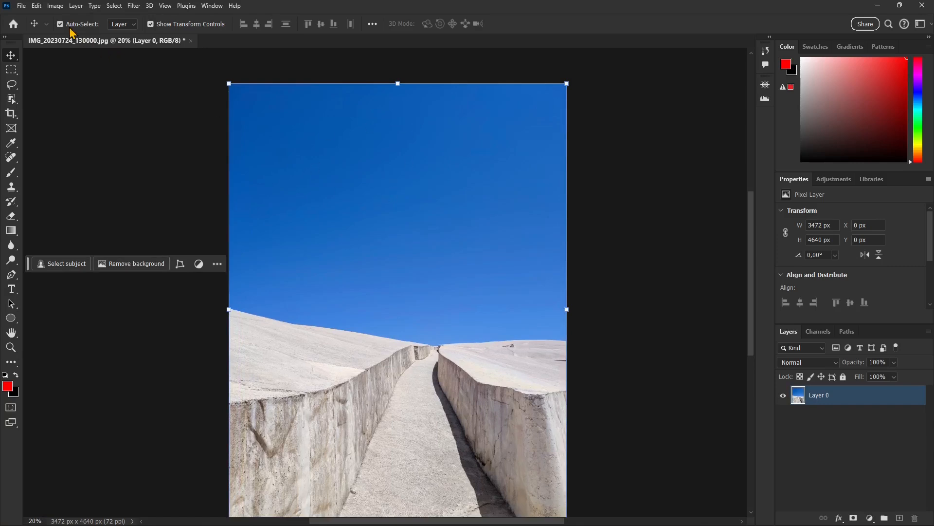
pyautogui.moveTo(11, 69); pyautogui.dragTo(43, 69)
pyautogui.moveTo(390, 219); pyautogui.dragTo(376, 194)
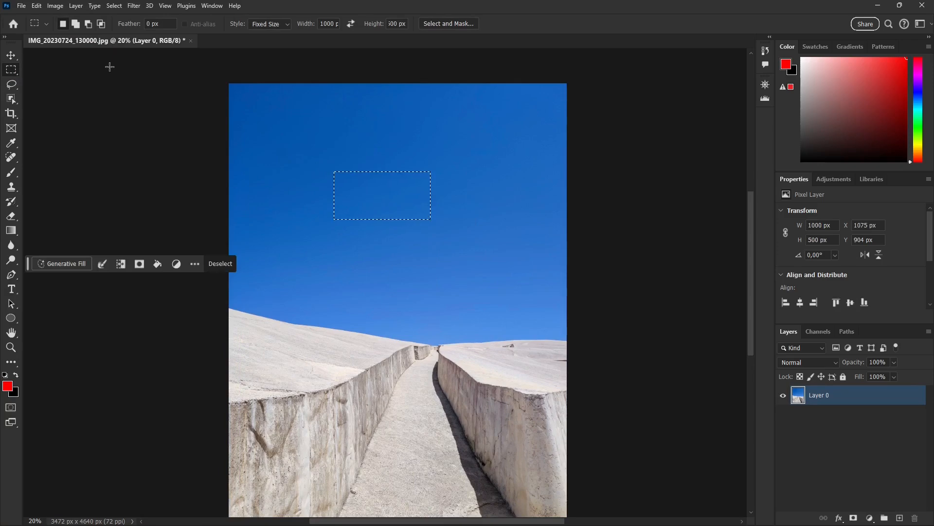
# Step: Clear the pixels inside the rectangular sky selection and undo the clearing
pyautogui.click(37, 7)
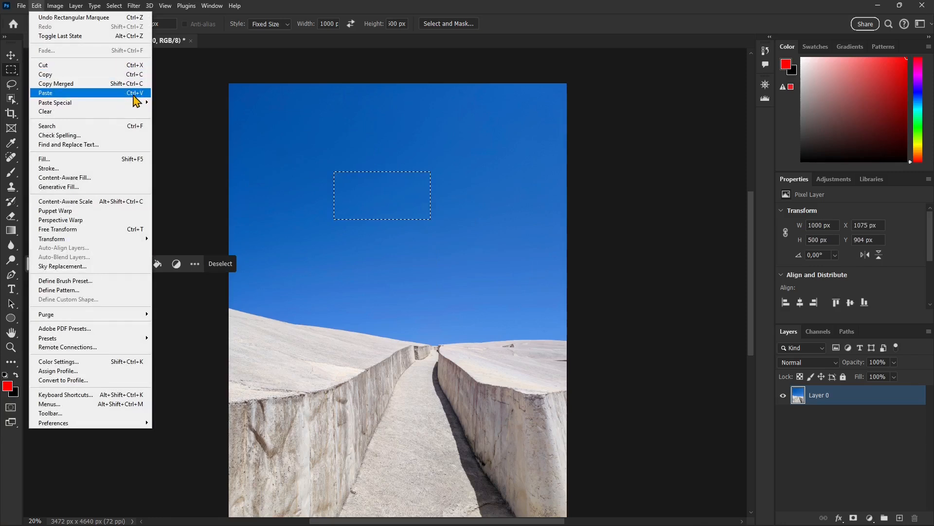
pyautogui.moveTo(54, 104)
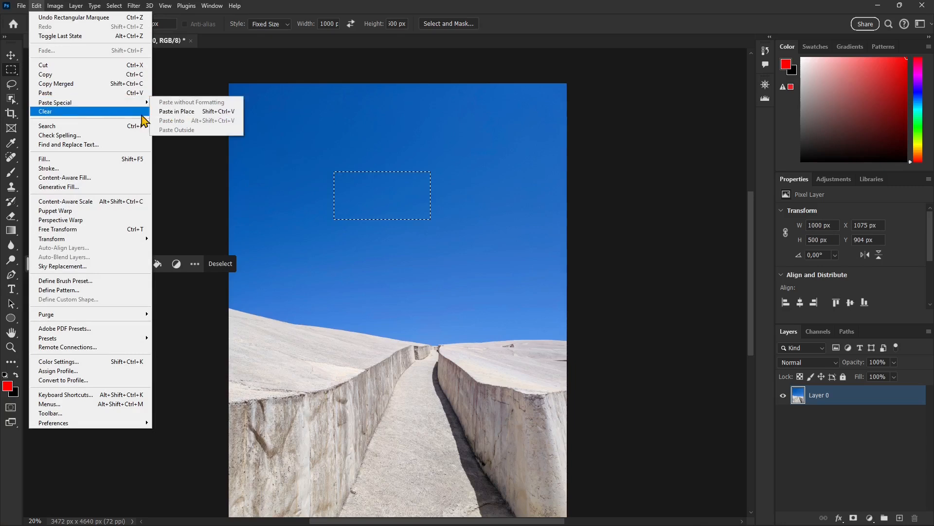
pyautogui.click(73, 111)
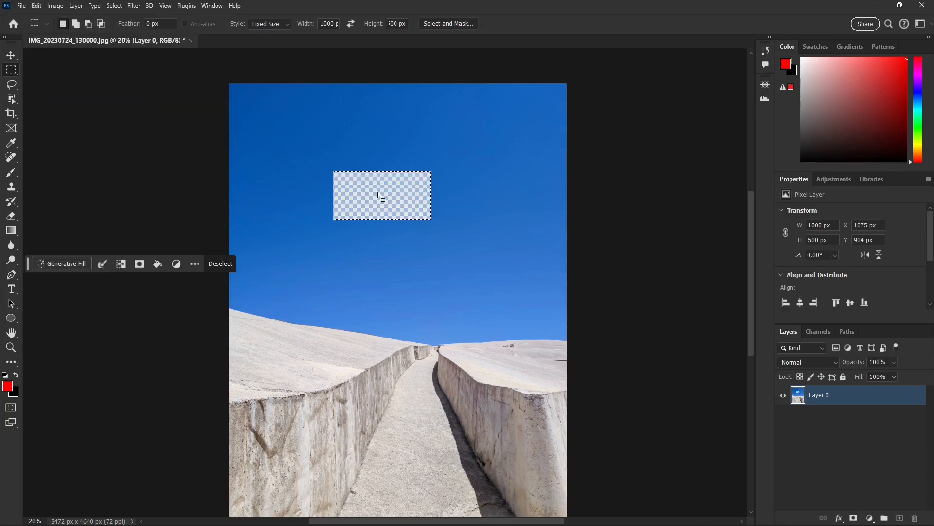
pyautogui.hotkey('ctrl', 'z')
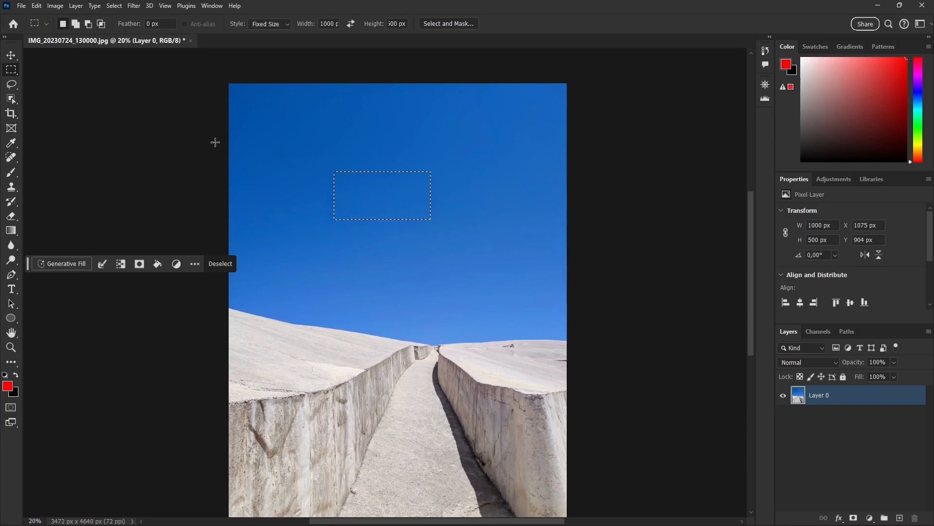
# Step: Cut the selected sky rectangle and paste it as a new layer, hiding and reshowing the photo layer to inspect it
pyautogui.hotkey('ctrl', 'x')
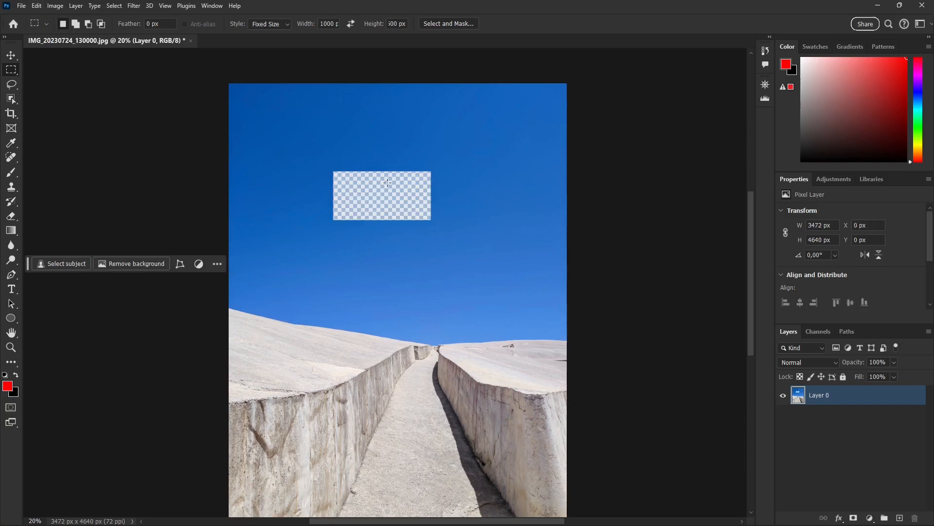
pyautogui.hotkey('ctrl', 'v')
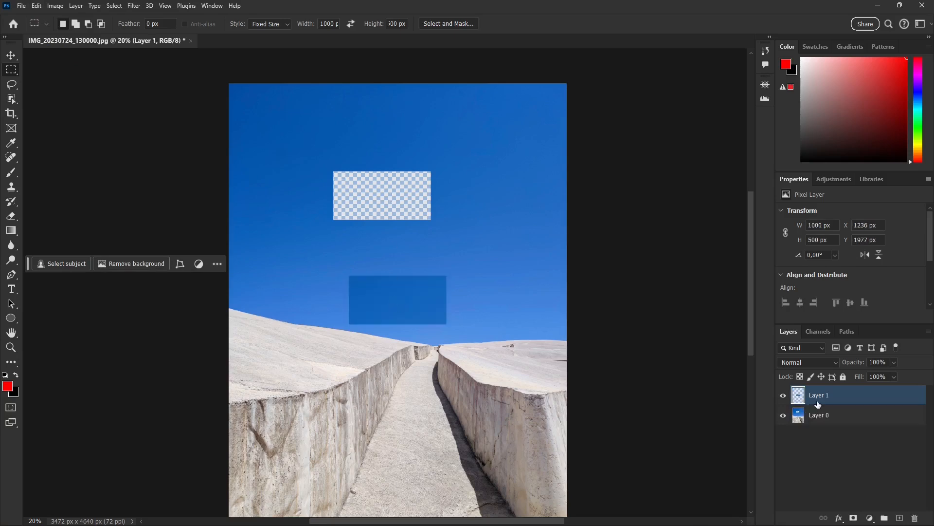
pyautogui.click(10, 57)
pyautogui.click(783, 415)
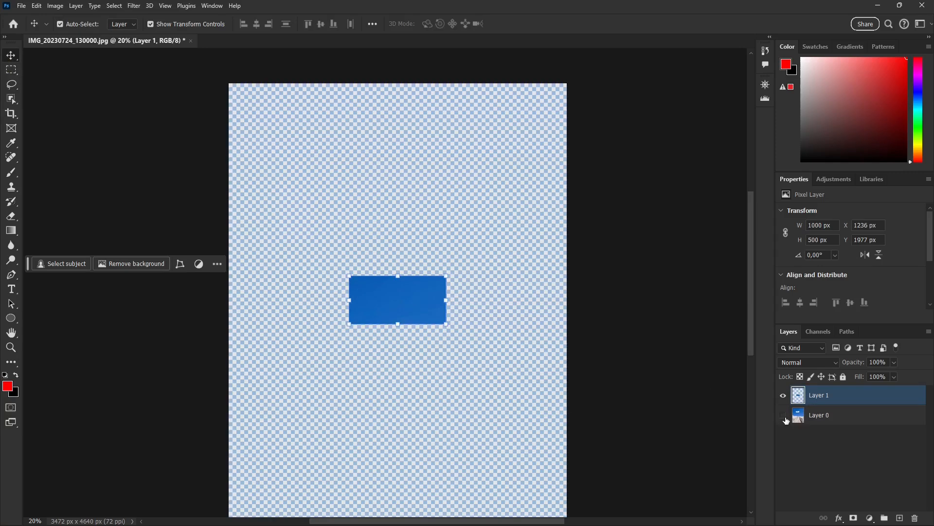
pyautogui.click(784, 417)
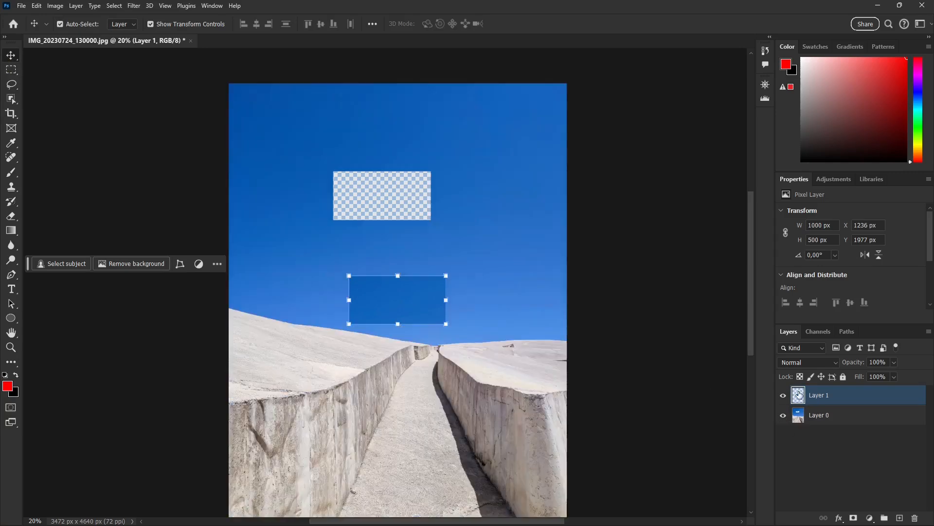
# Step: Paste the cut sky rectangle in place, filling the hole at its original position on another layer
pyautogui.click(36, 5)
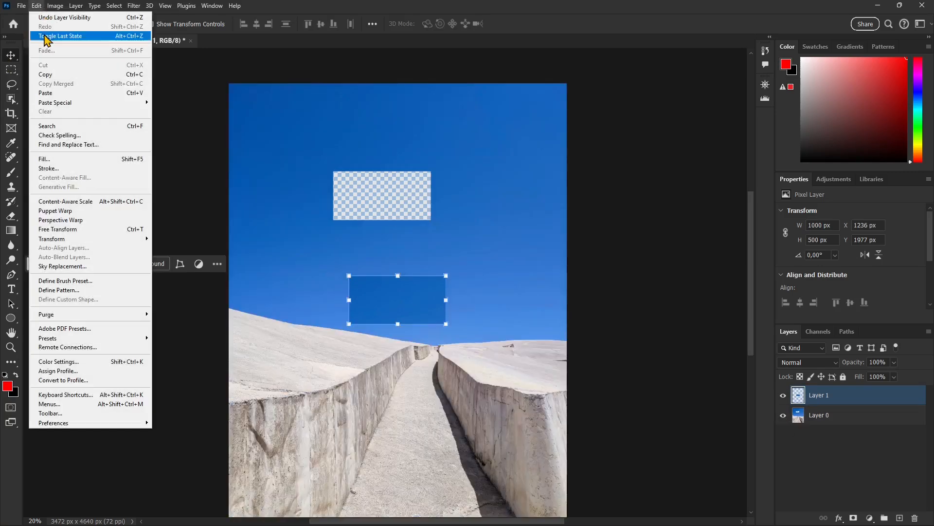
pyautogui.moveTo(77, 105)
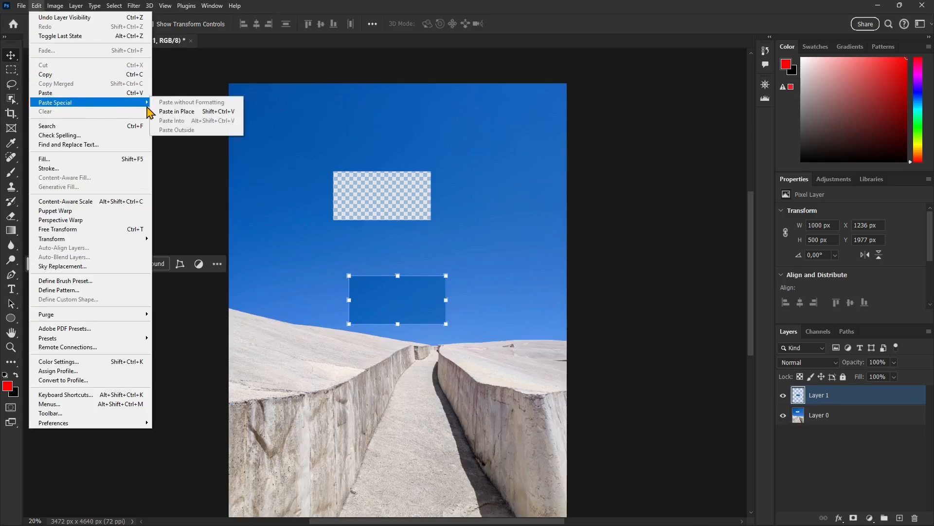
pyautogui.click(183, 112)
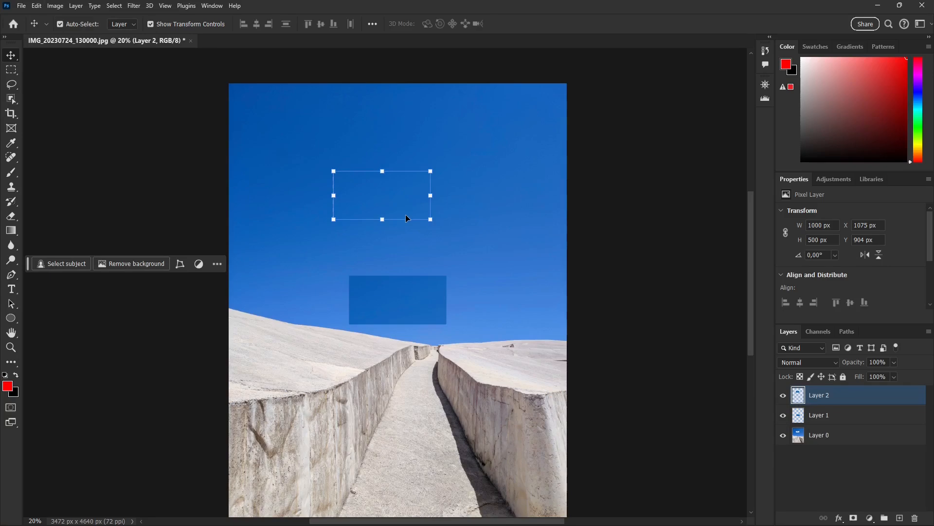
# Step: Examine the cut area on the photo layer and undo the cut and both pastes of the sky rectangle
pyautogui.click(828, 435)
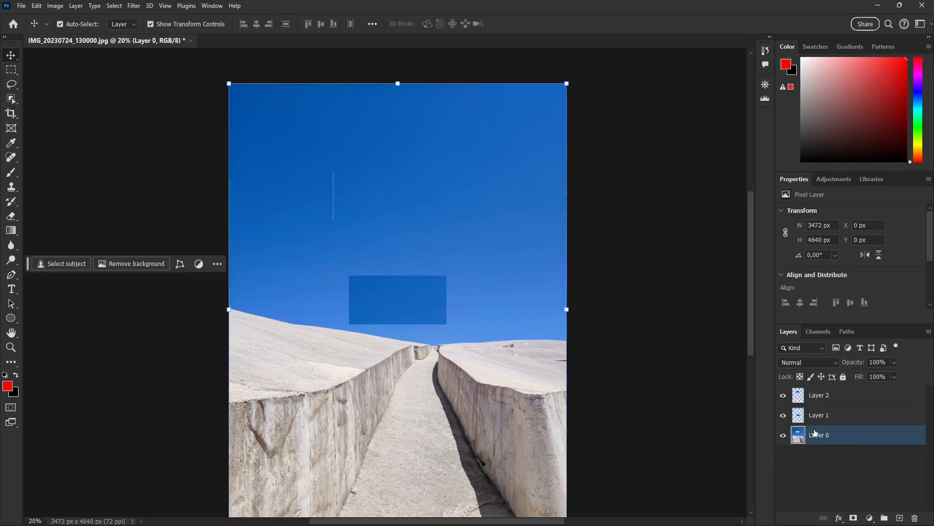
pyautogui.scroll(5, 335, 204)
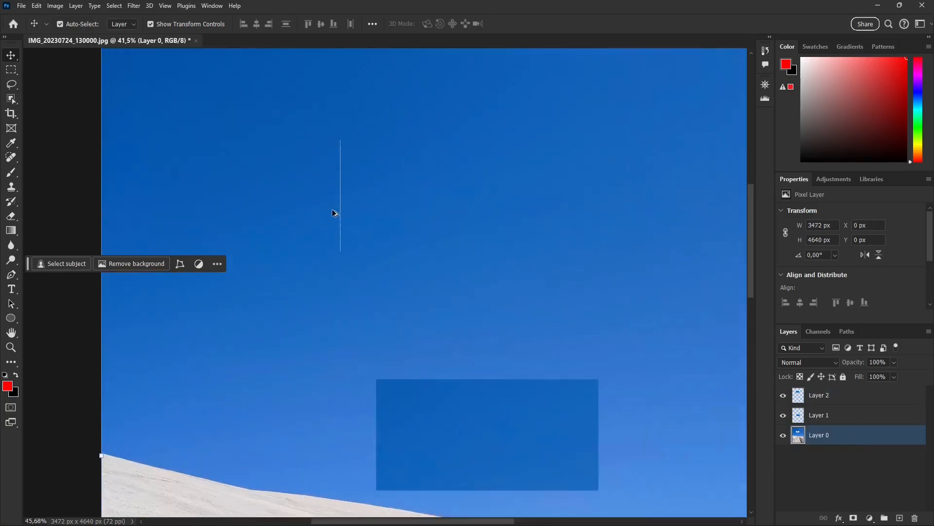
pyautogui.scroll(-3, 341, 216)
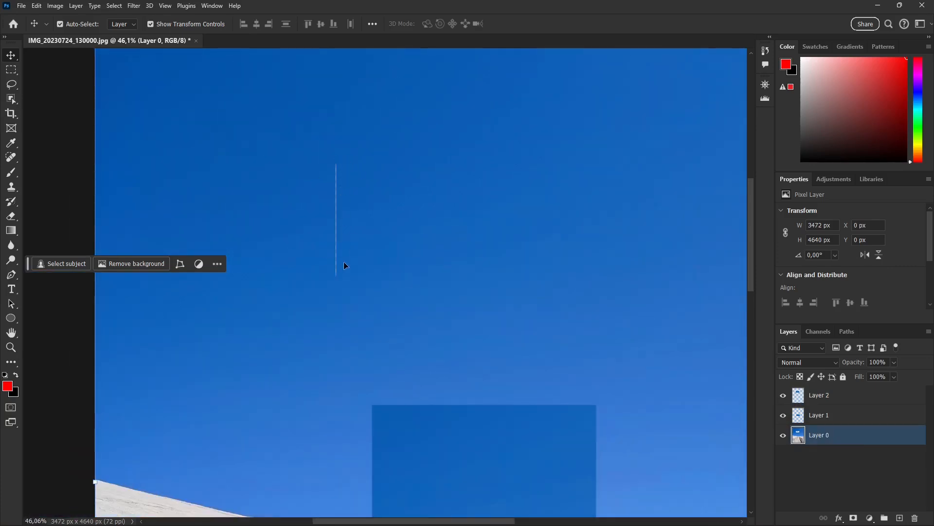
pyautogui.scroll(-5, 222, 161)
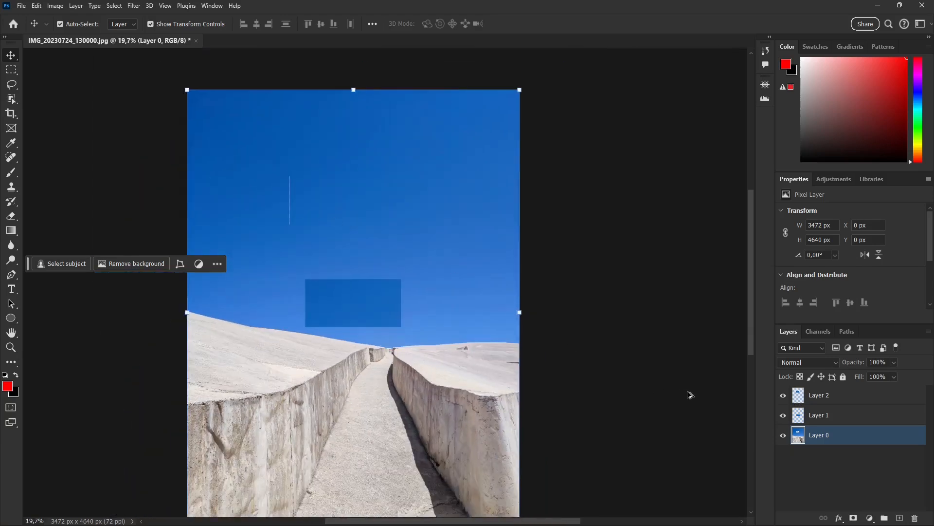
pyautogui.hotkey('ctrl', 'z')
pyautogui.hotkey('ctrl', 'z')
pyautogui.hotkey('ctrl', 'z')
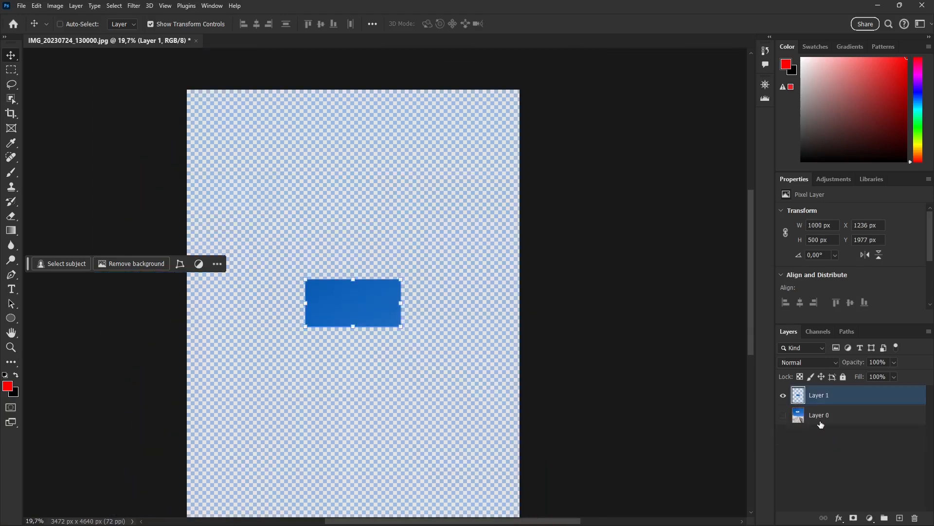
pyautogui.hotkey('ctrl', 'z')
pyautogui.hotkey('ctrl', 'z')
pyautogui.hotkey('ctrl', 'z')
pyautogui.hotkey('ctrl', 'z')
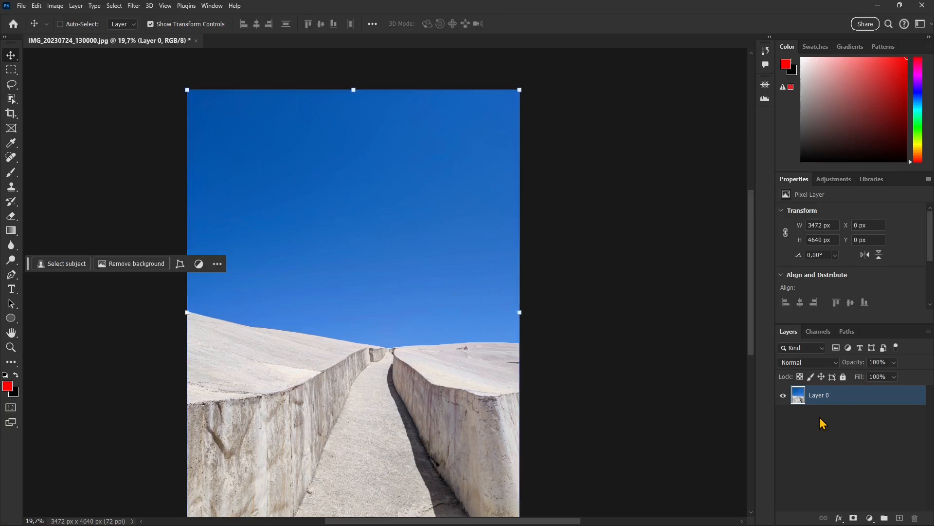
# Step: Duplicate the whole photo layer and delete one of the two identical layers
pyautogui.click(788, 417)
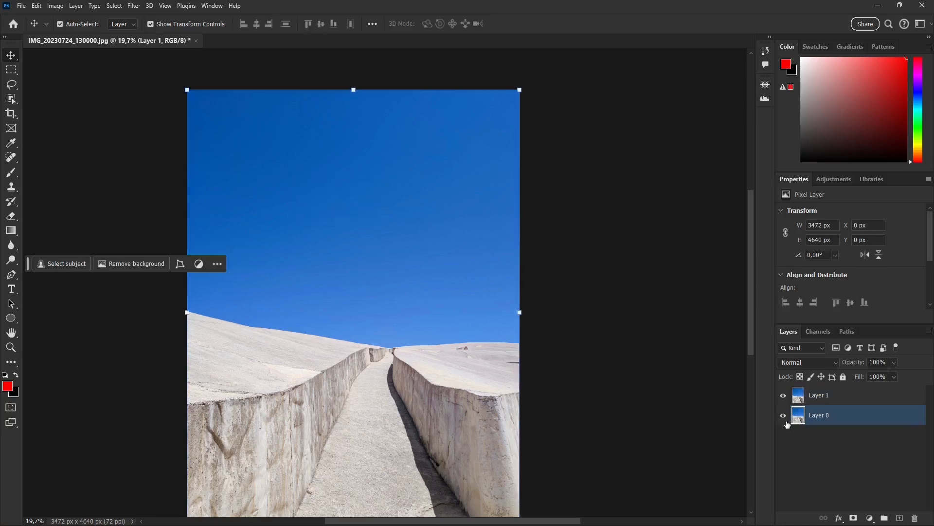
pyautogui.click(915, 518)
pyautogui.click(427, 198)
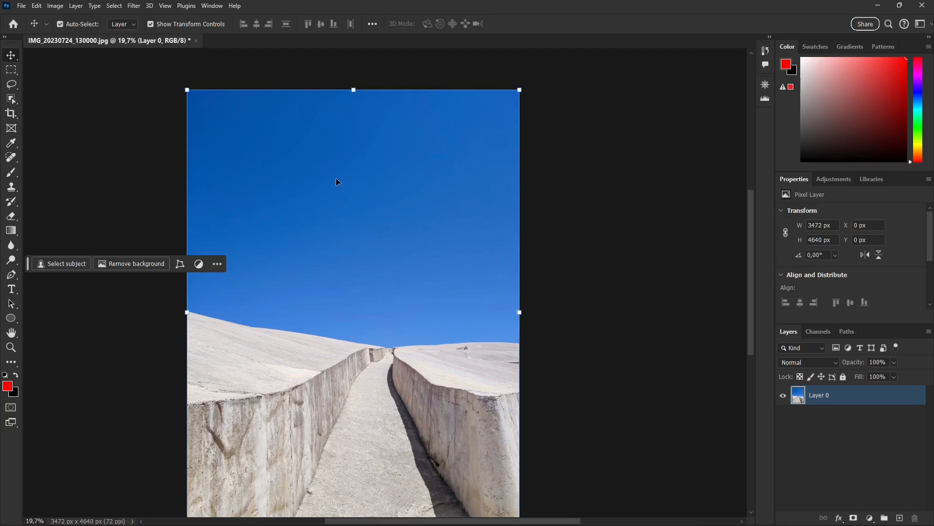
# Step: Copy an elliptical sky area about 1650 by 1475 px with 50 px feather to a new layer and hide the photo layer
pyautogui.click(37, 6)
pyautogui.click(41, 6)
pyautogui.click(11, 70)
pyautogui.hotkey('shift', 'm')
pyautogui.moveTo(262, 149); pyautogui.dragTo(397, 266)
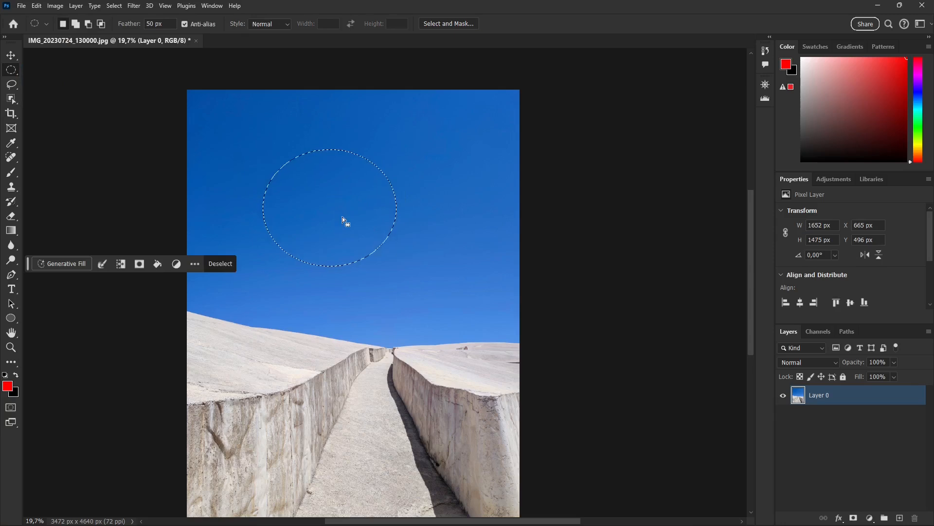
pyautogui.hotkey('ctrl', 'j')
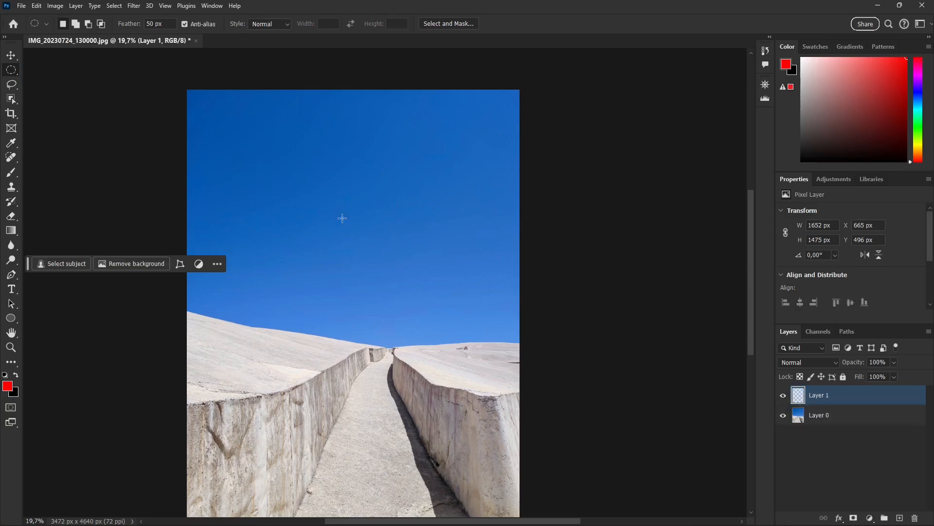
pyautogui.click(783, 415)
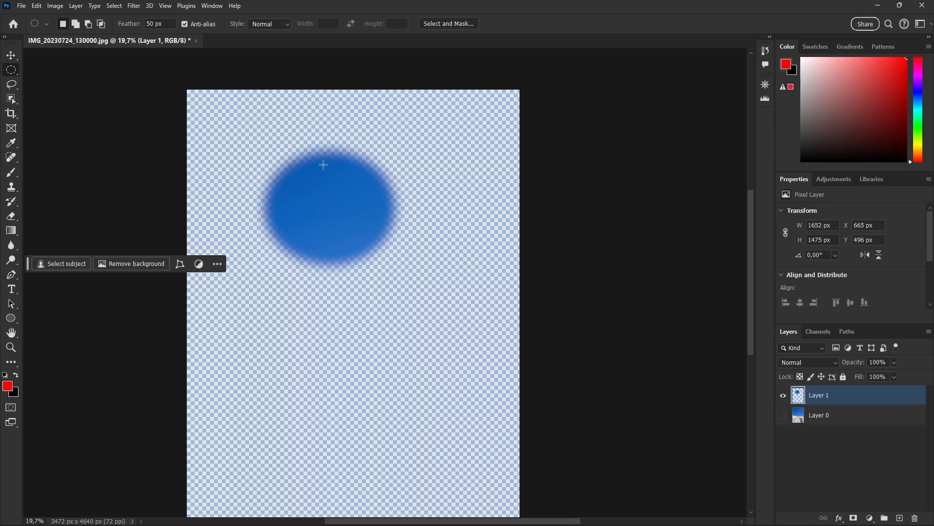
# Step: Try to cut an elliptical selection about 1460 by 1570 px from the empty area of the copied sky layer
pyautogui.moveTo(462, 291); pyautogui.dragTo(345, 415)
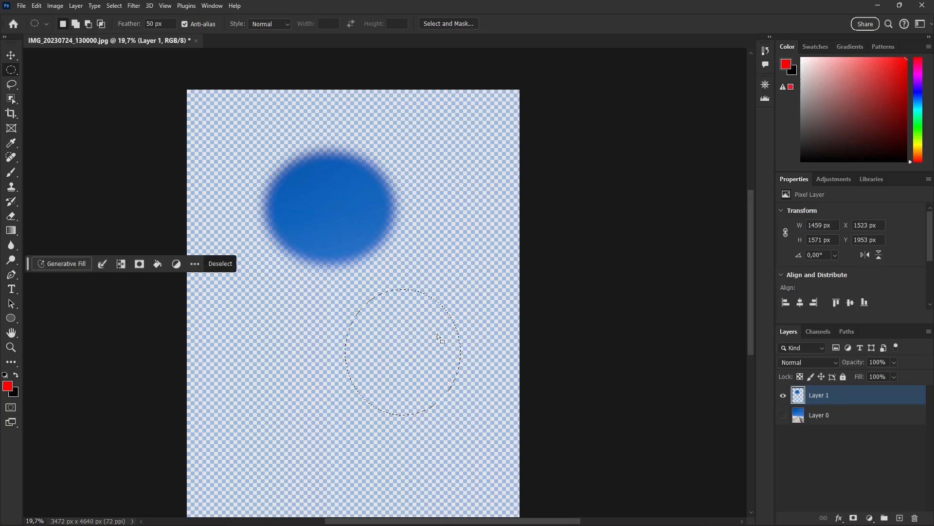
pyautogui.hotkey('ctrl', 'x')
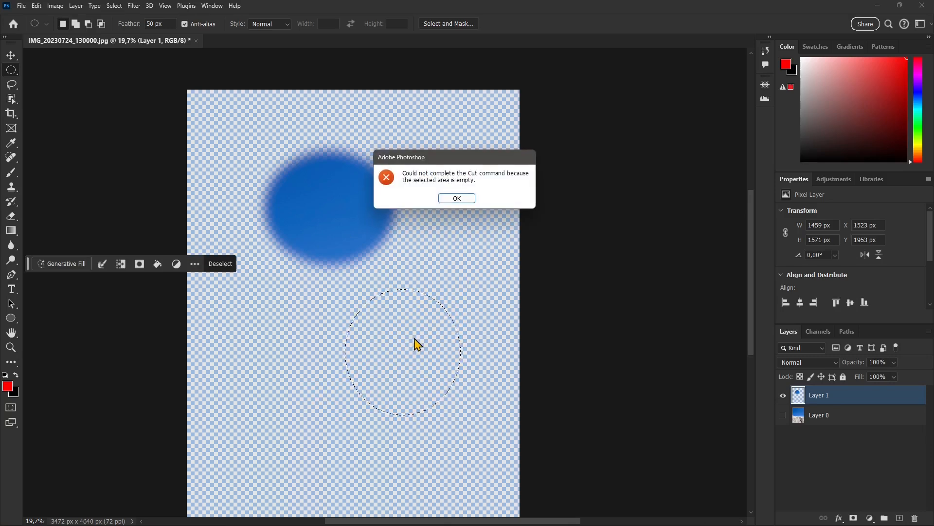
pyautogui.moveTo(428, 161); pyautogui.dragTo(415, 128)
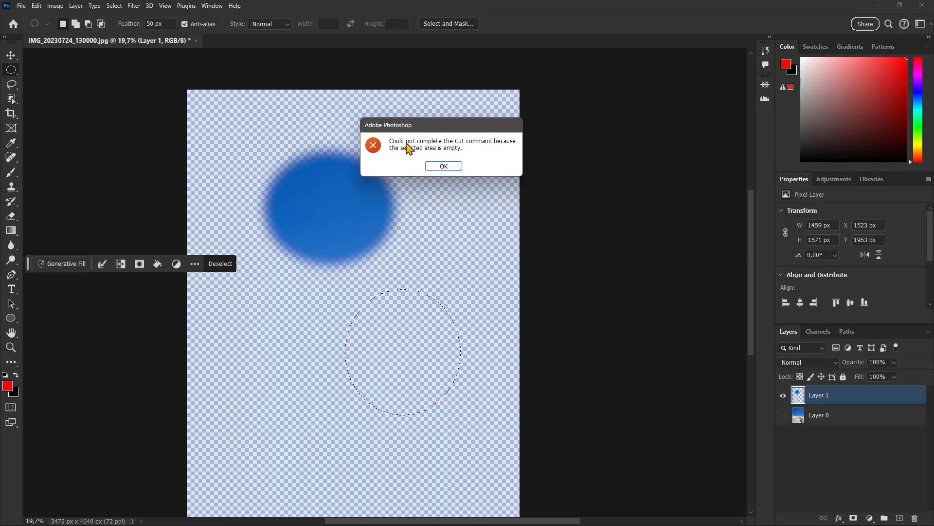
pyautogui.click(444, 167)
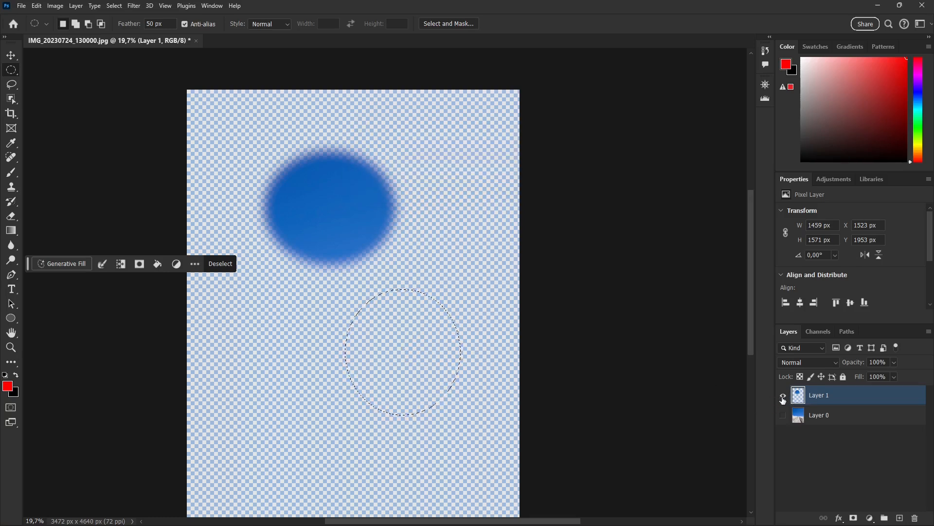
# Step: Show only the photo layer, move the elliptical selection over the path's vanishing point, and copy that area to a new layer
pyautogui.click(783, 395)
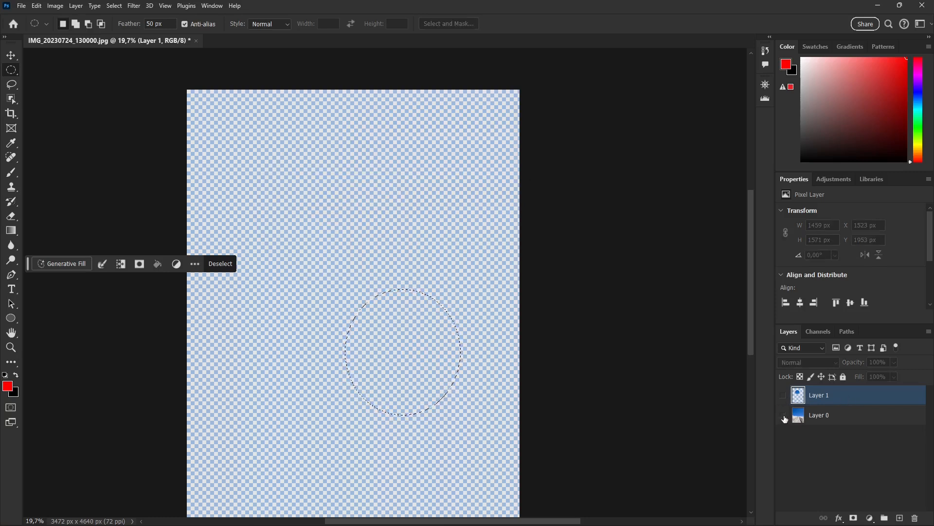
pyautogui.click(783, 414)
pyautogui.click(820, 417)
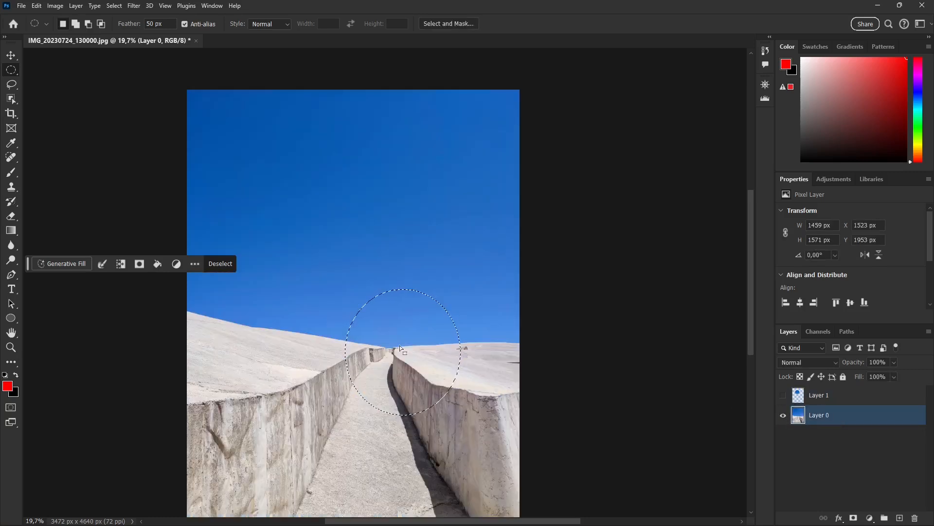
pyautogui.moveTo(405, 346); pyautogui.dragTo(377, 335)
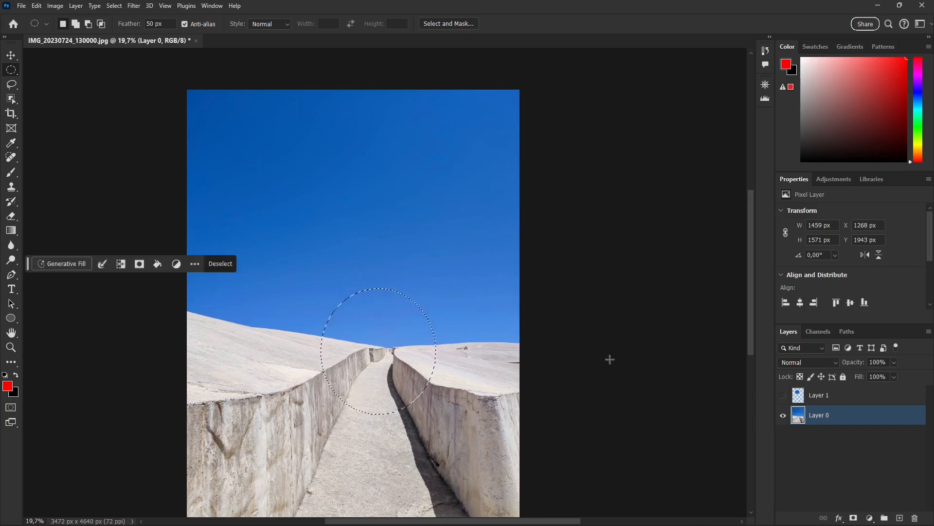
pyautogui.hotkey('ctrl', 'j')
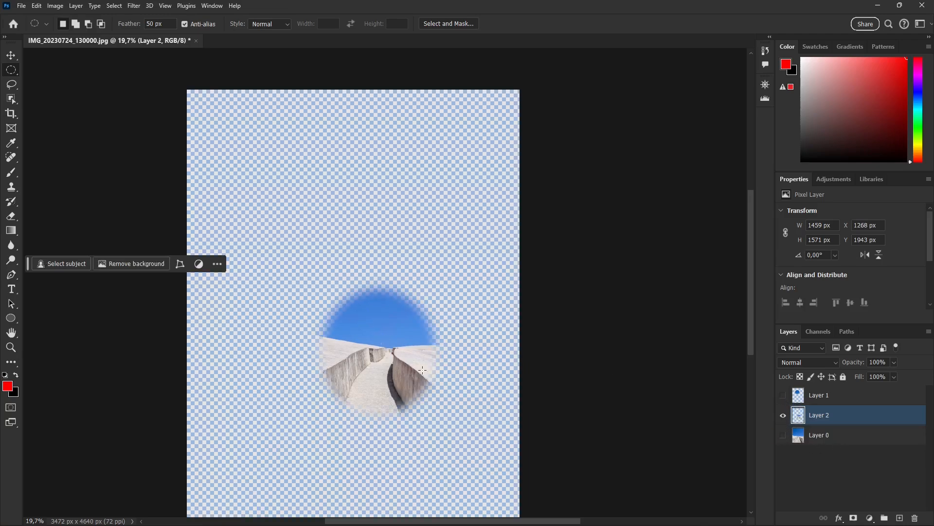
# Step: Make all layers visible and delete the two copied ellipse layers, keeping only the photo layer
pyautogui.click(783, 395)
pyautogui.click(783, 435)
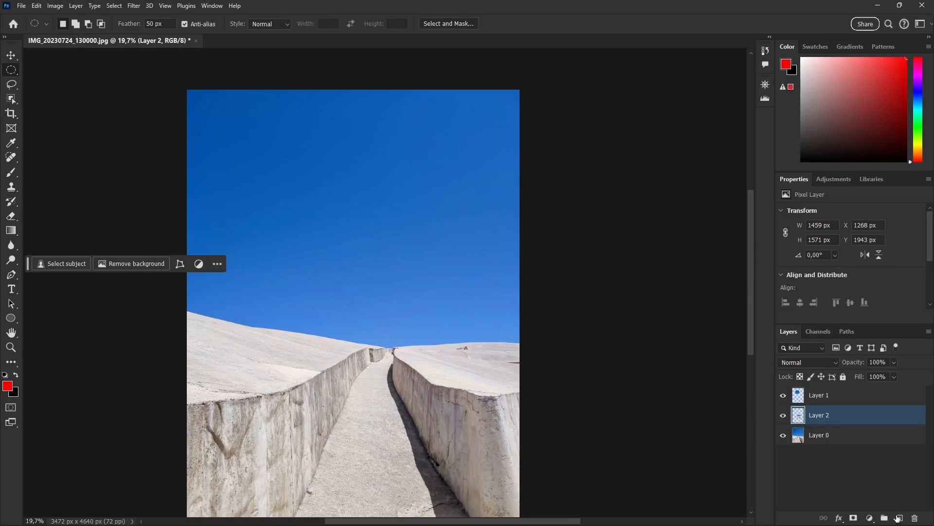
pyautogui.click(914, 518)
pyautogui.click(409, 168)
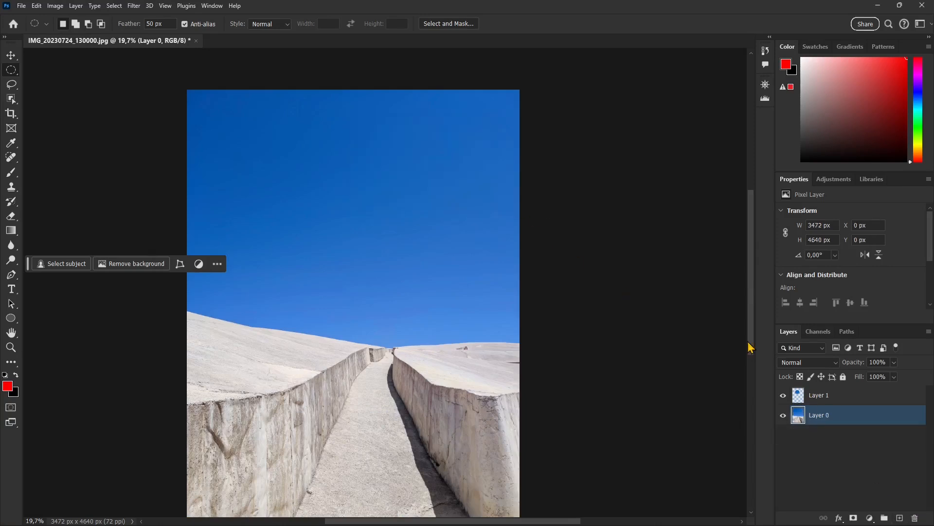
pyautogui.click(816, 402)
pyautogui.click(914, 518)
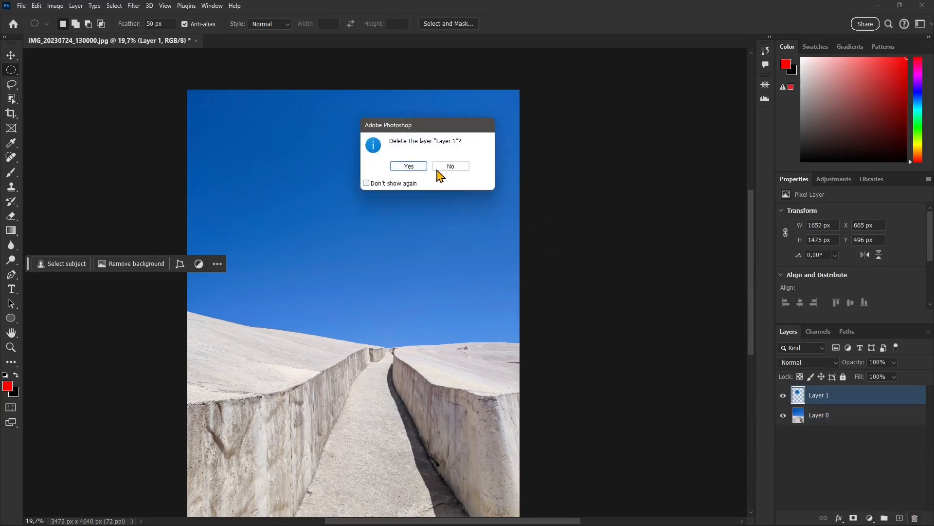
pyautogui.click(408, 164)
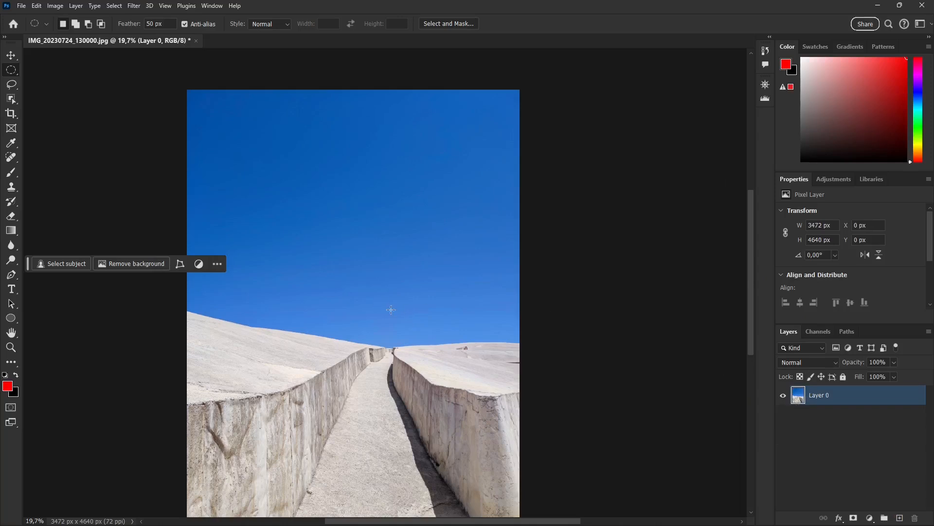
pyautogui.click(22, 5)
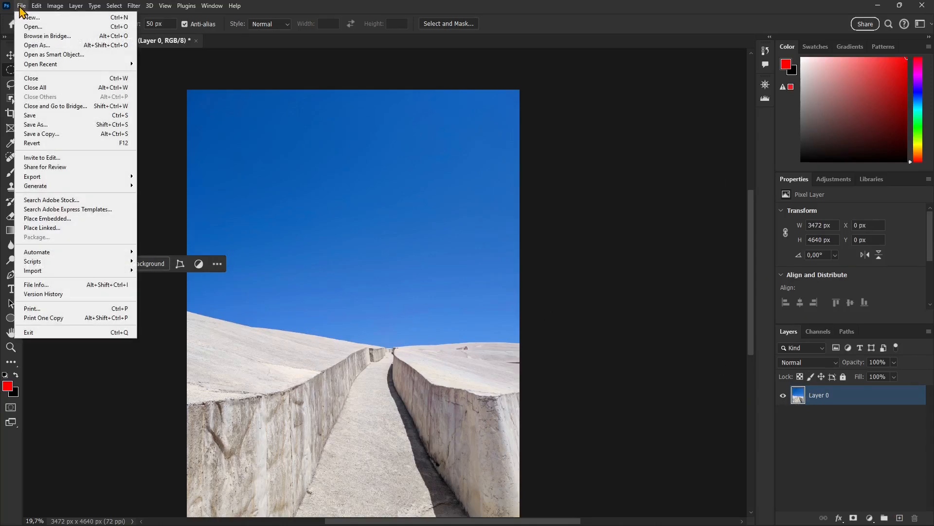
pyautogui.click(19, 26)
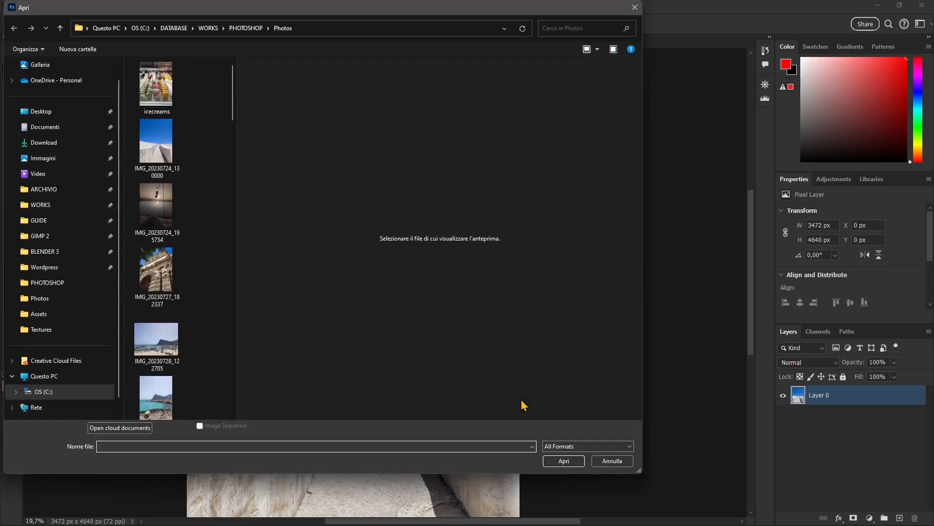
pyautogui.click(611, 460)
# Step: Create a new 1000 by 1000 px document at 300 pixels per inch in RGB with a white background
pyautogui.click(22, 6)
pyautogui.click(20, 16)
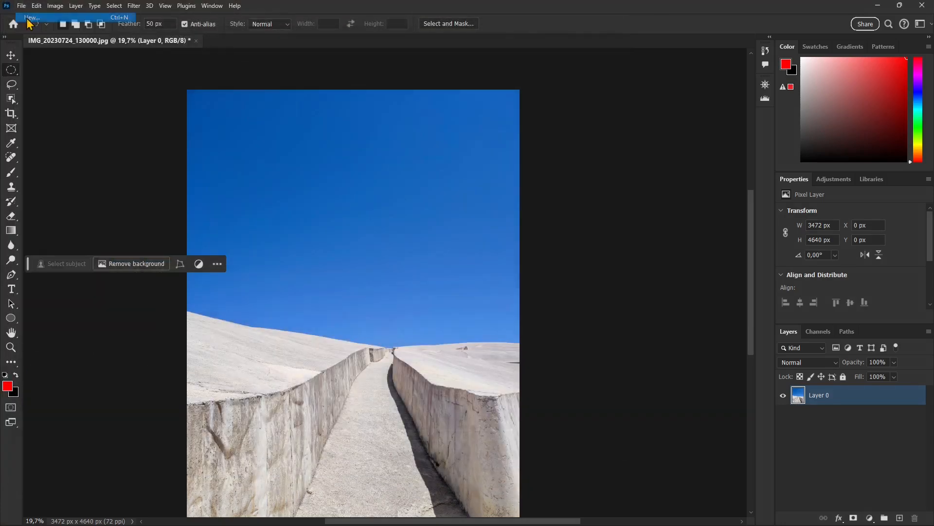
pyautogui.click(427, 210)
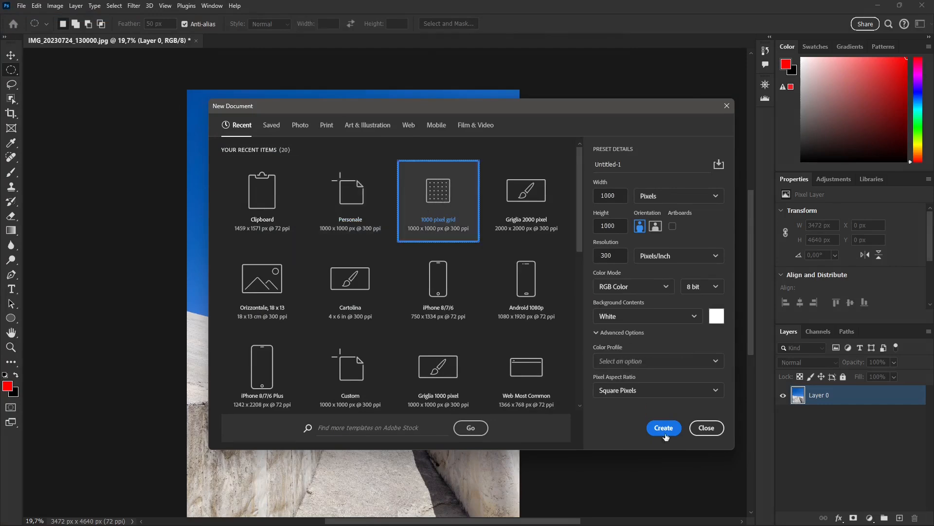
pyautogui.click(664, 429)
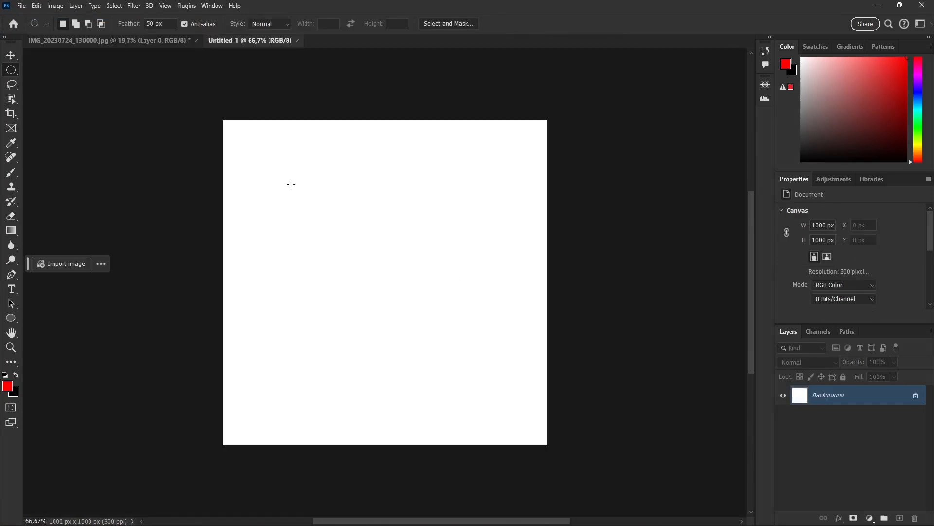
# Step: Place the photo IMG_20230801_181406 as an embedded image in the new document at its fitted size
pyautogui.click(21, 6)
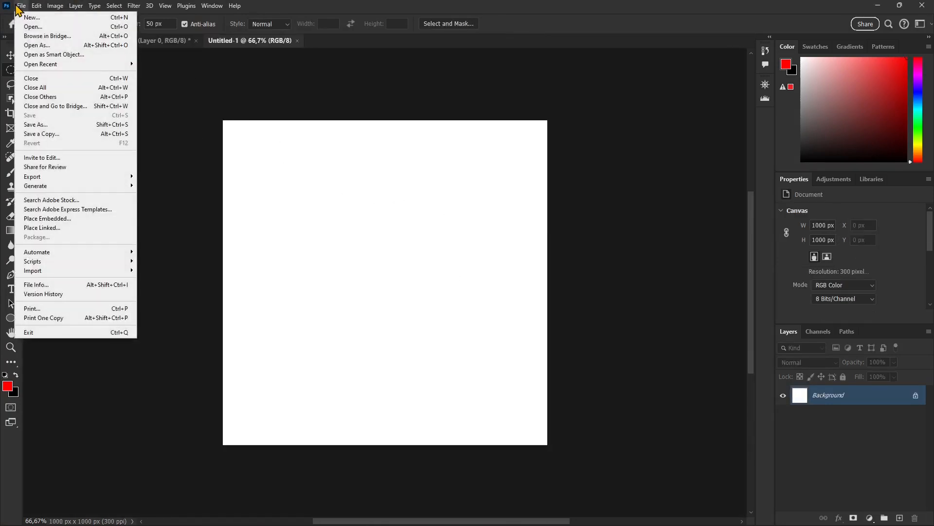
pyautogui.click(66, 219)
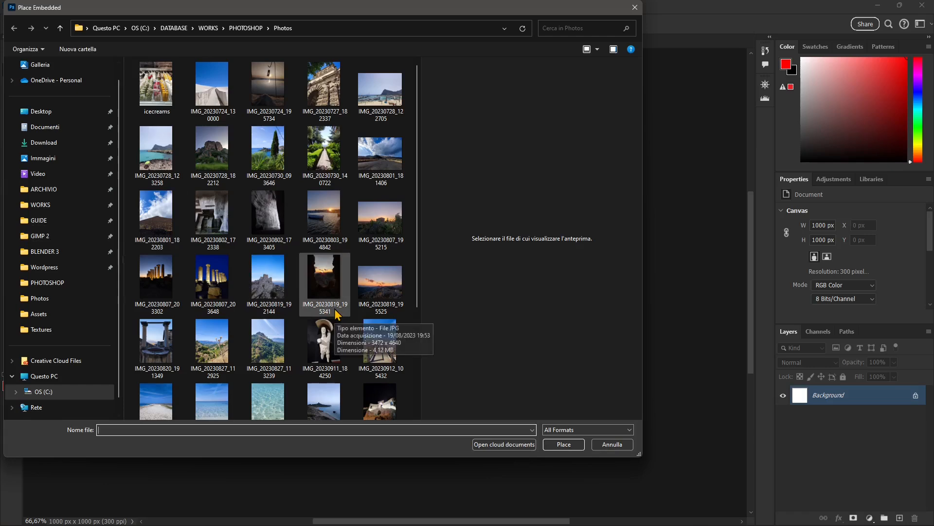
pyautogui.click(397, 157)
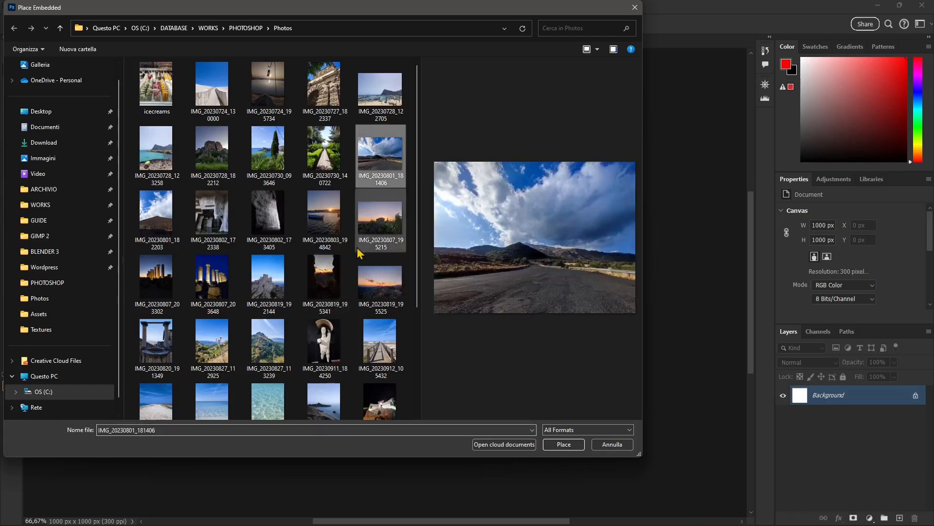
pyautogui.scroll(-3, 350, 292)
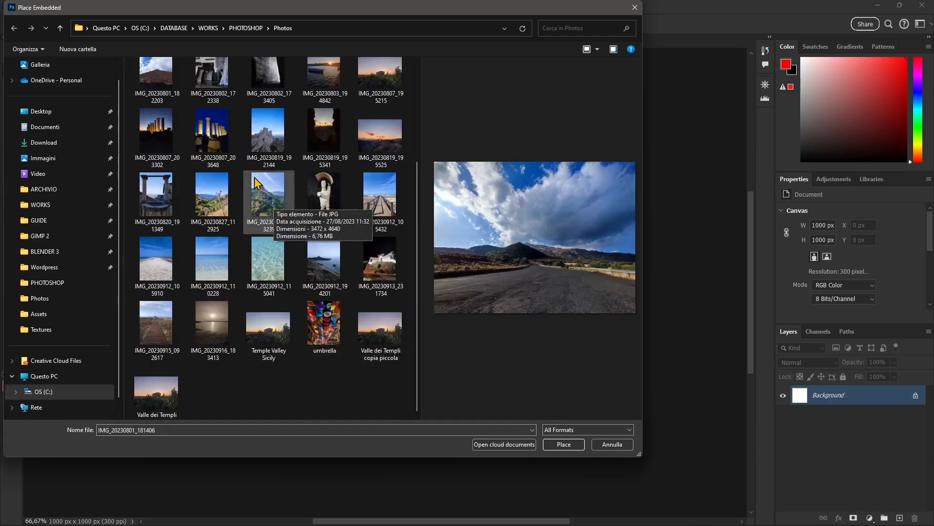
pyautogui.click(560, 444)
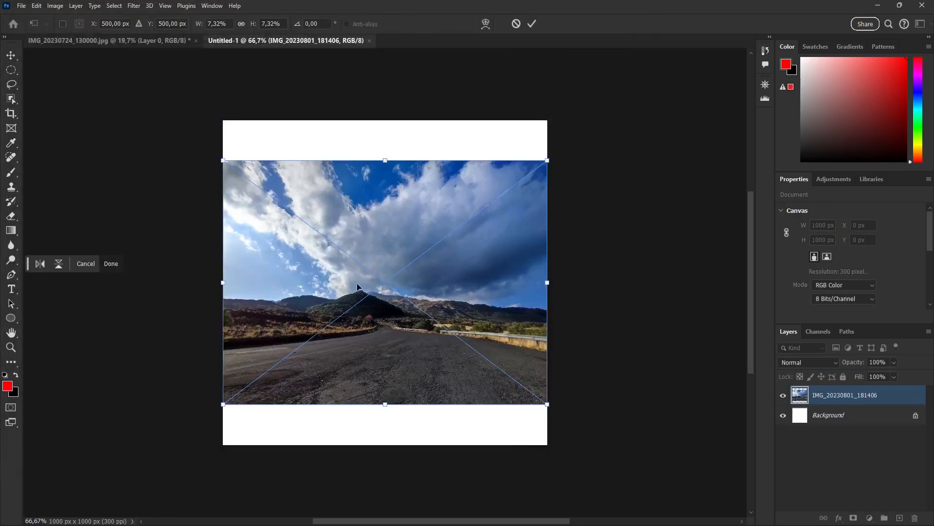
pyautogui.click(532, 23)
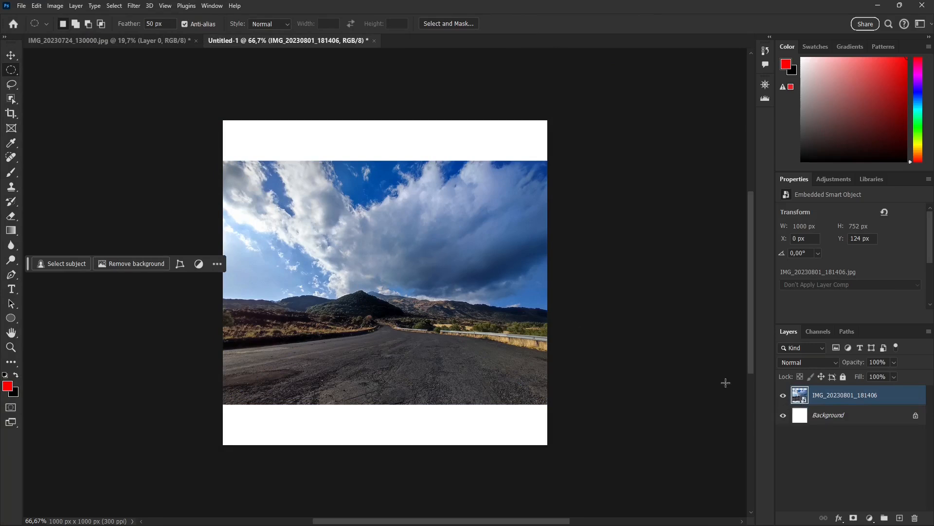
# Step: Draw an elliptical selection over the centre of the road photo and rasterize the IMG_20230801_181406 layer
pyautogui.moveTo(323, 222); pyautogui.dragTo(450, 342)
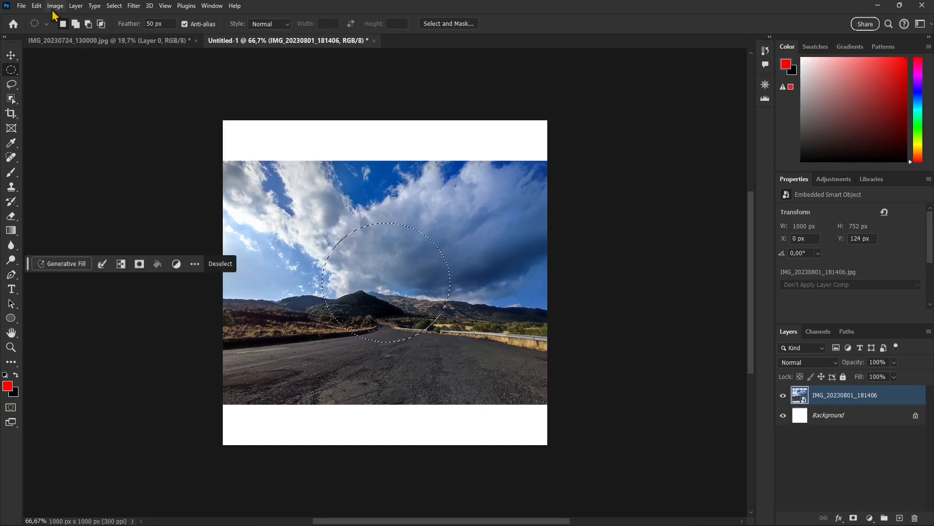
pyautogui.click(36, 6)
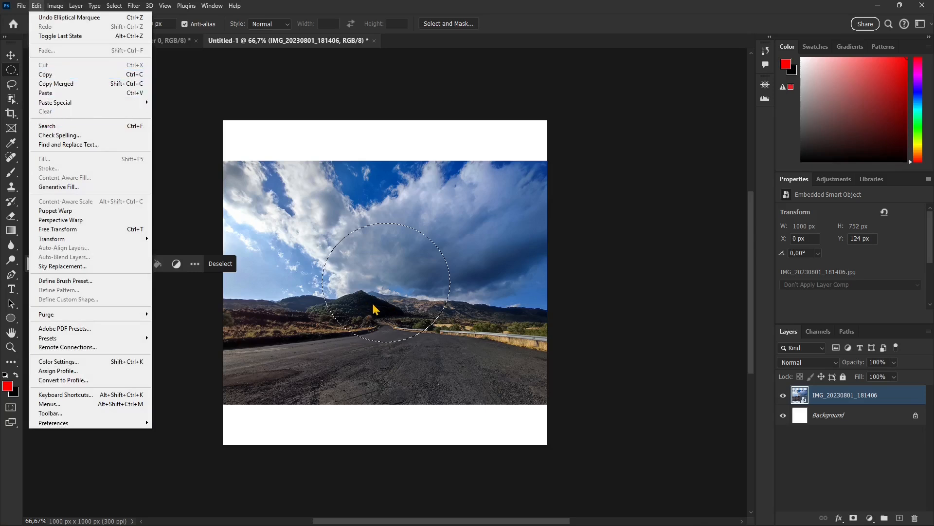
pyautogui.click(838, 410)
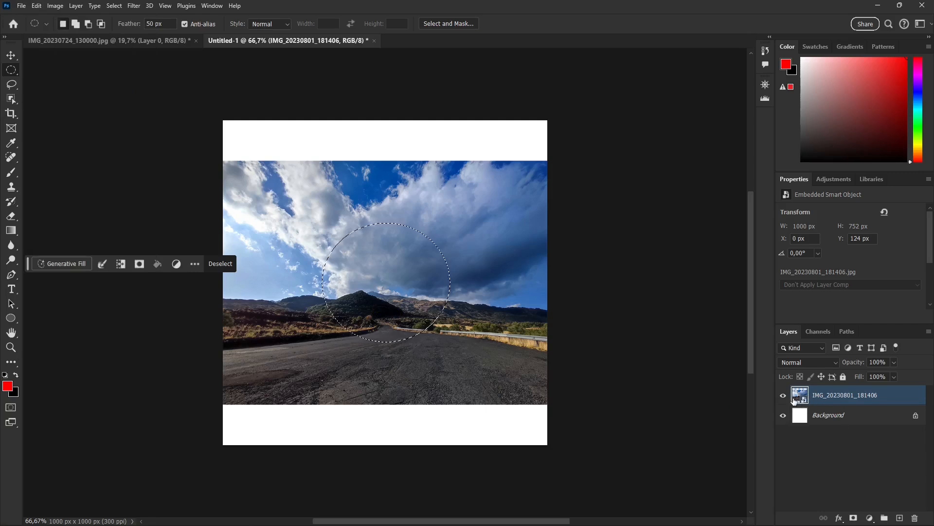
pyautogui.rightClick(796, 394)
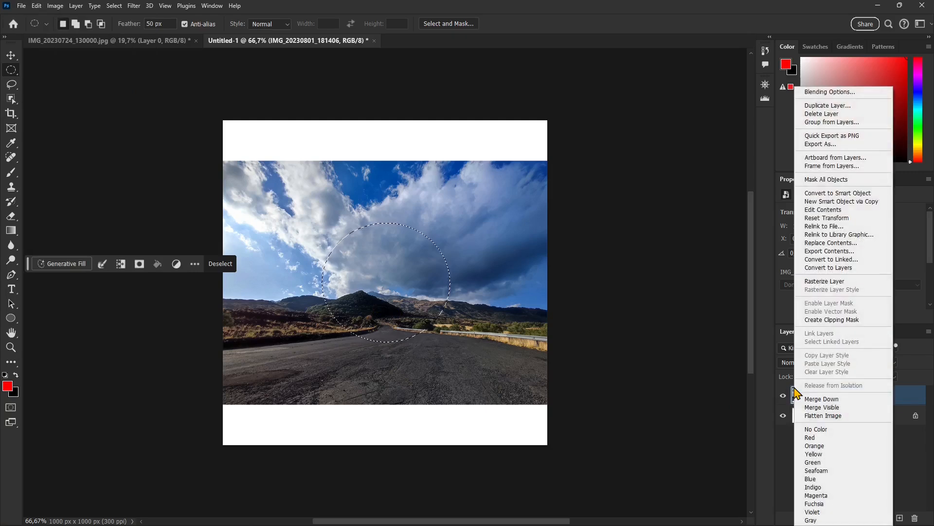
pyautogui.click(821, 283)
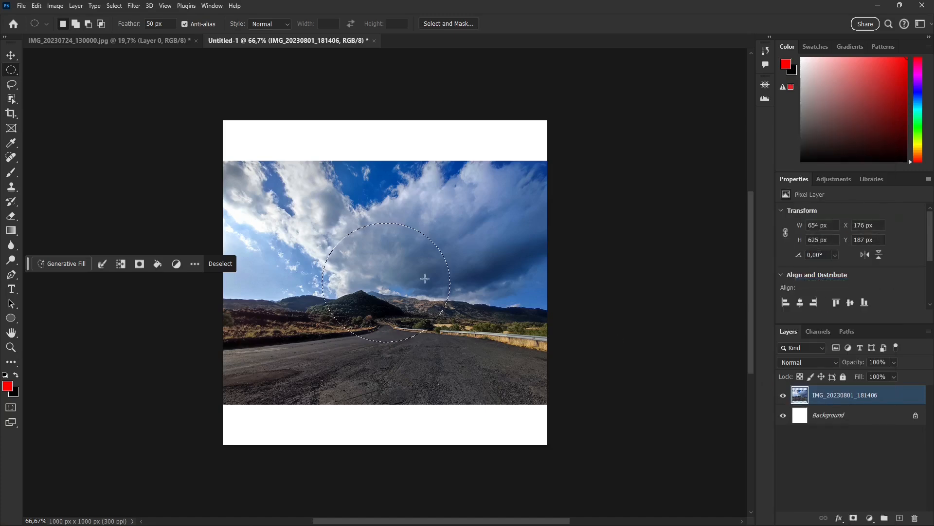
# Step: Clear the area inside the elliptical selection and undo the clearing
pyautogui.click(36, 7)
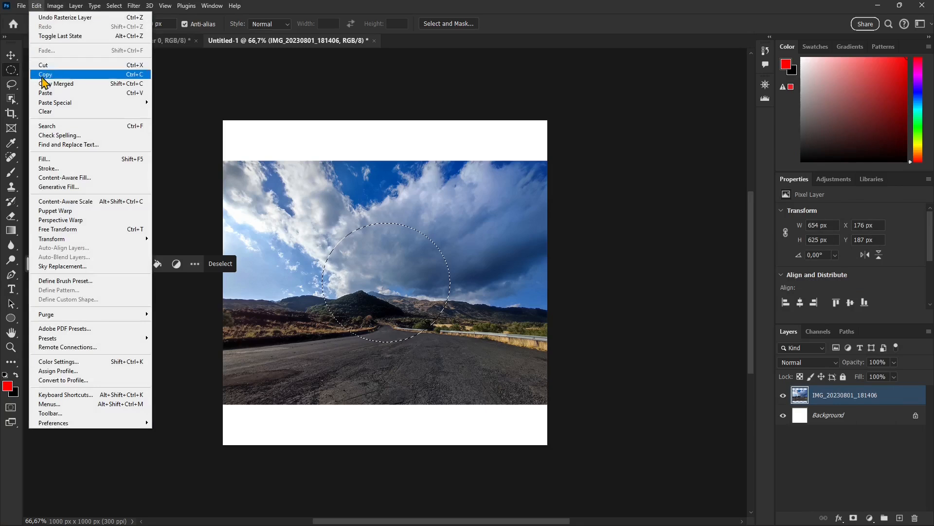
pyautogui.click(50, 112)
pyautogui.hotkey('ctrl', 'z')
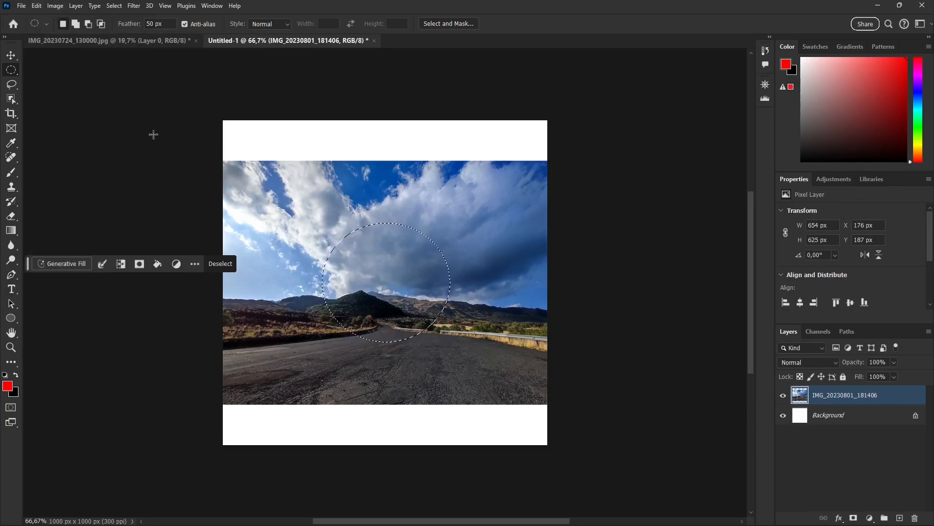
# Step: Set the Elliptical Marquee tool's feather to 5 px
pyautogui.click(37, 25)
pyautogui.click(47, 24)
pyautogui.click(155, 23)
pyautogui.write('1')
pyautogui.press('BackSpace')
pyautogui.write('5')
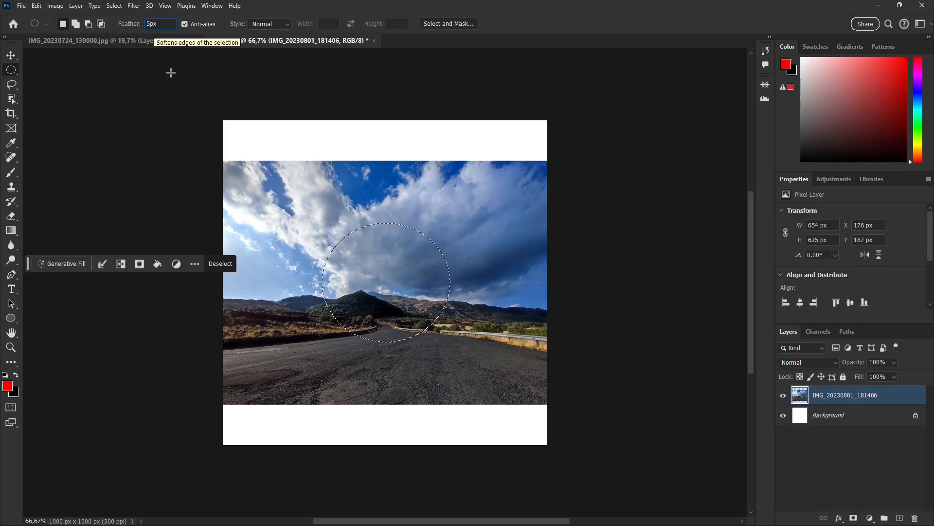
# Step: Try deleting the contents of a new elliptical selection about 358 by 375 px over the dark hill, and undo the deletion
pyautogui.click(335, 247)
pyautogui.moveTo(333, 223)
pyautogui.mouseDown()
pyautogui.moveTo(368, 241)
pyautogui.moveTo(440, 337)
pyautogui.mouseUp()
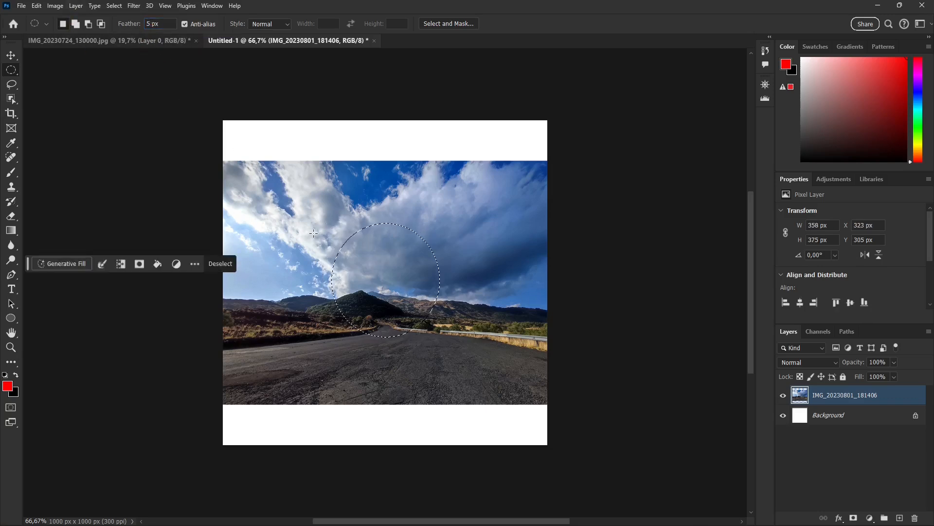
pyautogui.press('Delete')
pyautogui.hotkey('ctrl', 'z')
# Step: Close the IMG_20230724_130000.jpg document without saving its changes
pyautogui.click(196, 40)
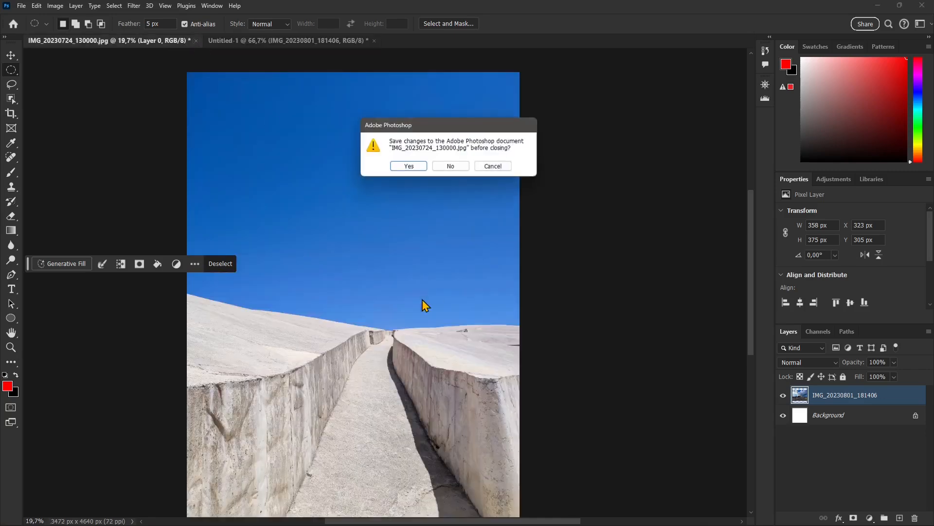
pyautogui.click(449, 167)
pyautogui.scroll(3, 352, 322)
pyautogui.scroll(-2, 437, 298)
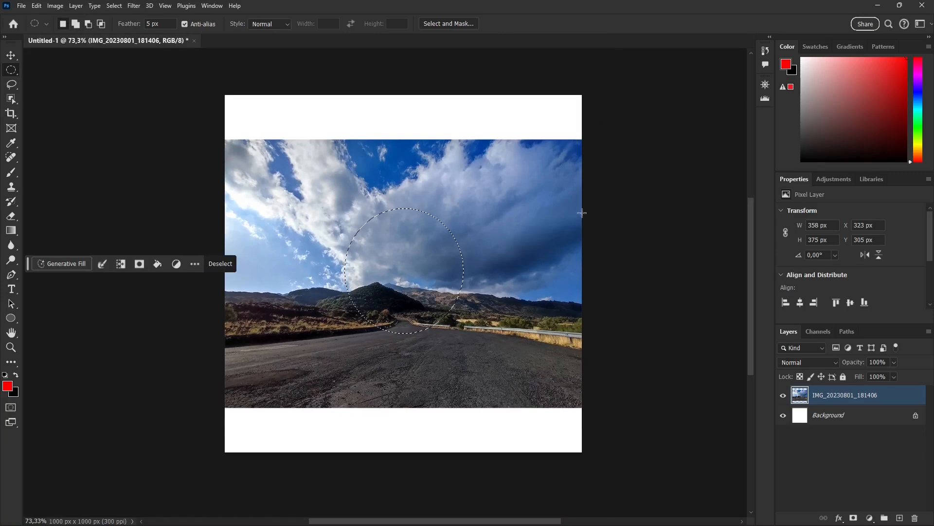
# Step: Crop the canvas to the photo's edges at 1000 by 752 px, removing the white bands above and below
pyautogui.click(798, 422)
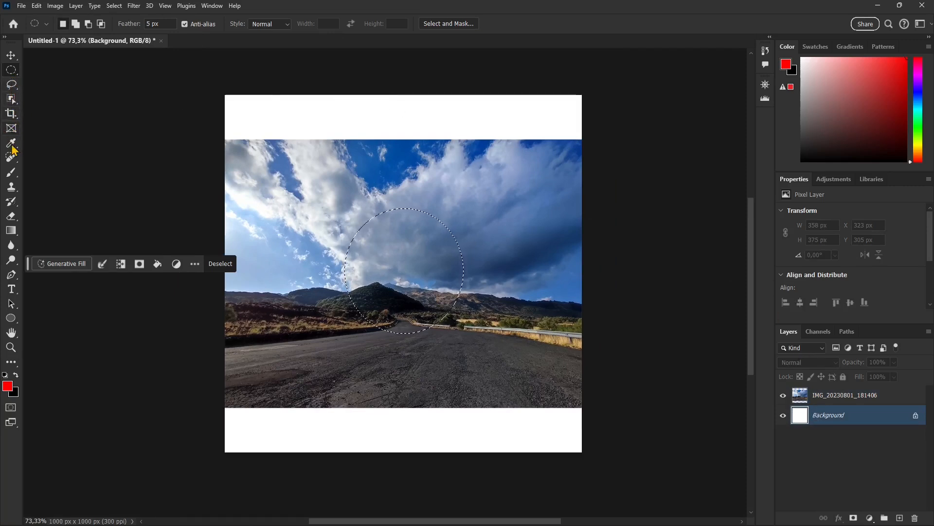
pyautogui.click(11, 113)
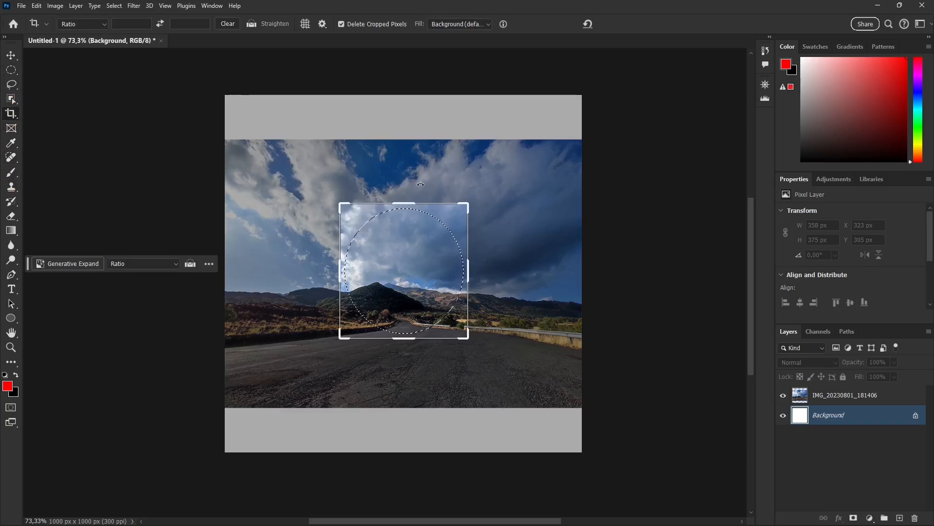
pyautogui.moveTo(339, 200); pyautogui.dragTo(282, 172)
pyautogui.moveTo(526, 371); pyautogui.dragTo(584, 403)
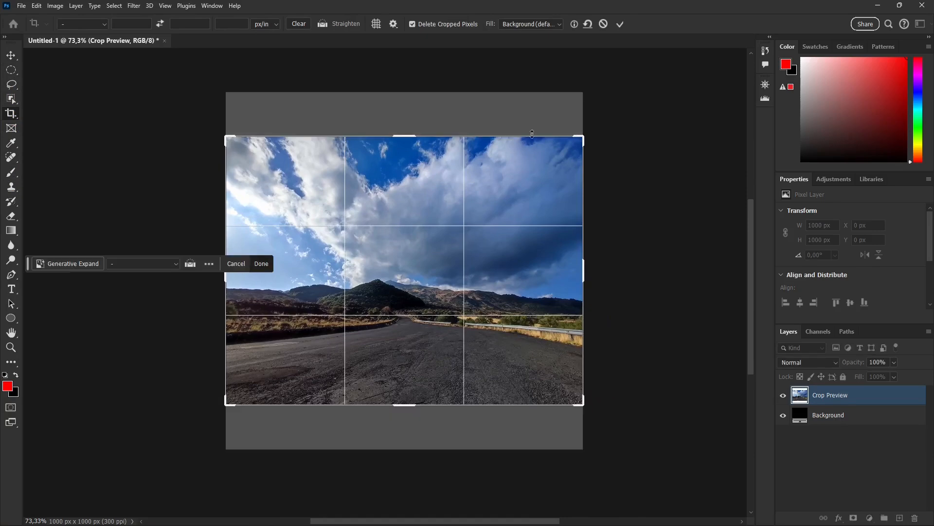
pyautogui.click(620, 25)
# Step: Draw a roughly circular selection with the Elliptical Marquee over the bright clouds, dark hill and road edge
pyautogui.click(12, 73)
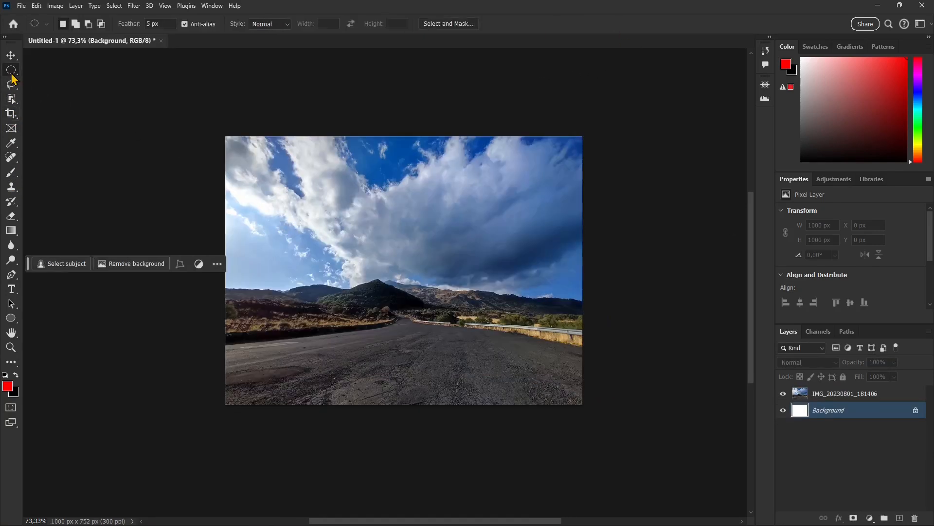
pyautogui.moveTo(310, 206)
pyautogui.mouseDown()
pyautogui.moveTo(307, 225)
pyautogui.moveTo(431, 325)
pyautogui.moveTo(421, 349)
pyautogui.mouseUp()
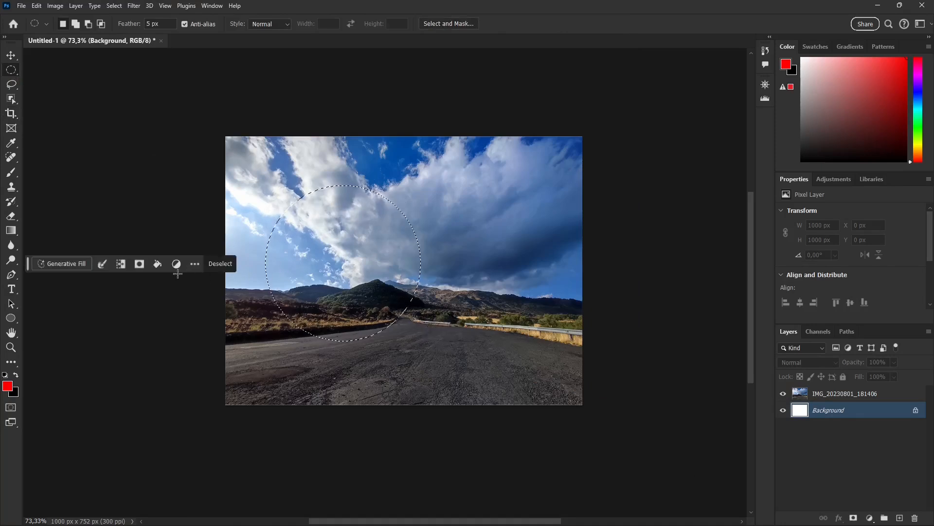
# Step: Try resizing and custom-warping the circular selection with Transform Selection, and cancel the transformation
pyautogui.click(101, 265)
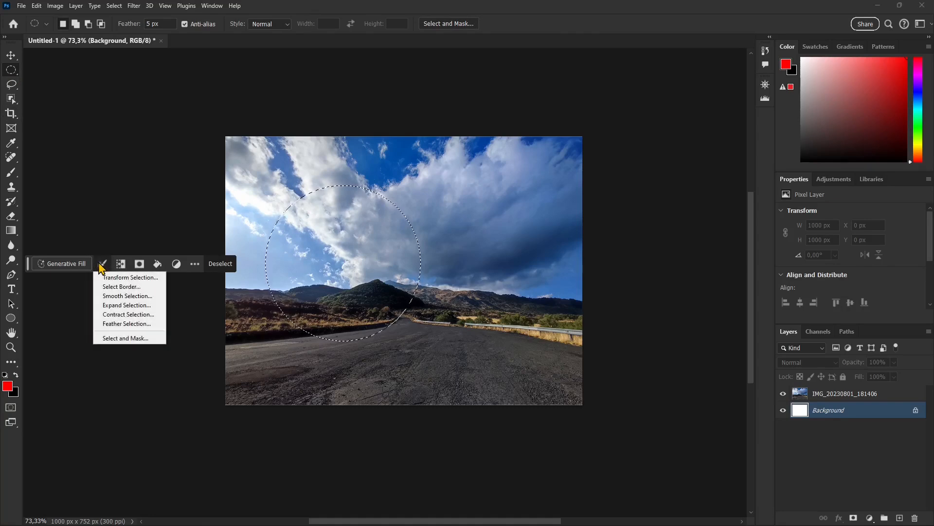
pyautogui.click(116, 279)
pyautogui.moveTo(425, 181); pyautogui.dragTo(518, 197)
pyautogui.moveTo(387, 197)
pyautogui.mouseDown()
pyautogui.moveTo(390, 236)
pyautogui.moveTo(390, 183)
pyautogui.mouseUp()
pyautogui.moveTo(518, 264); pyautogui.dragTo(424, 264)
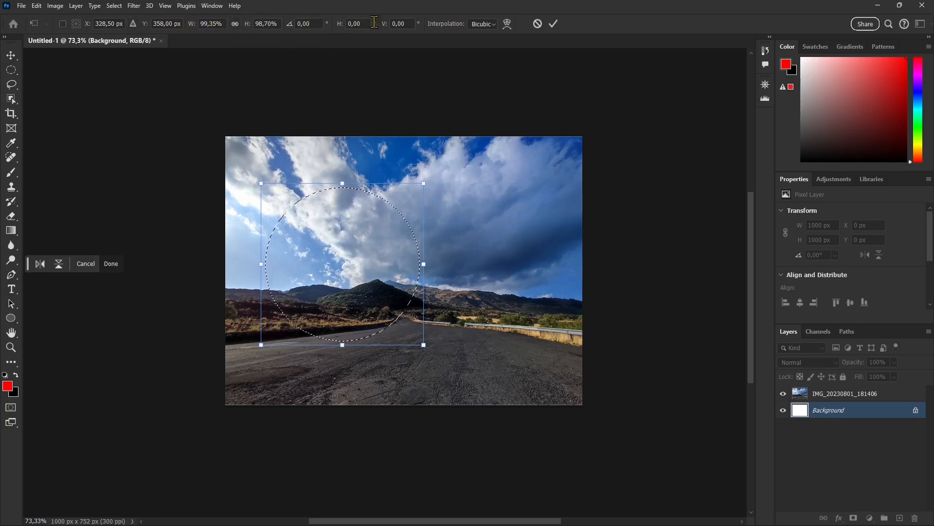
pyautogui.click(507, 24)
pyautogui.moveTo(431, 184); pyautogui.dragTo(481, 221)
pyautogui.moveTo(382, 194); pyautogui.dragTo(361, 233)
pyautogui.moveTo(423, 343); pyautogui.dragTo(522, 392)
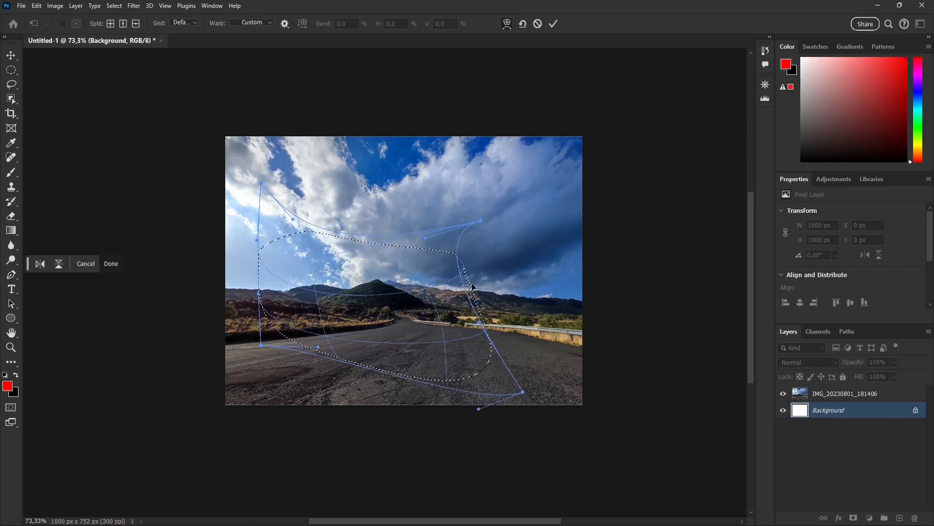
pyautogui.click(538, 23)
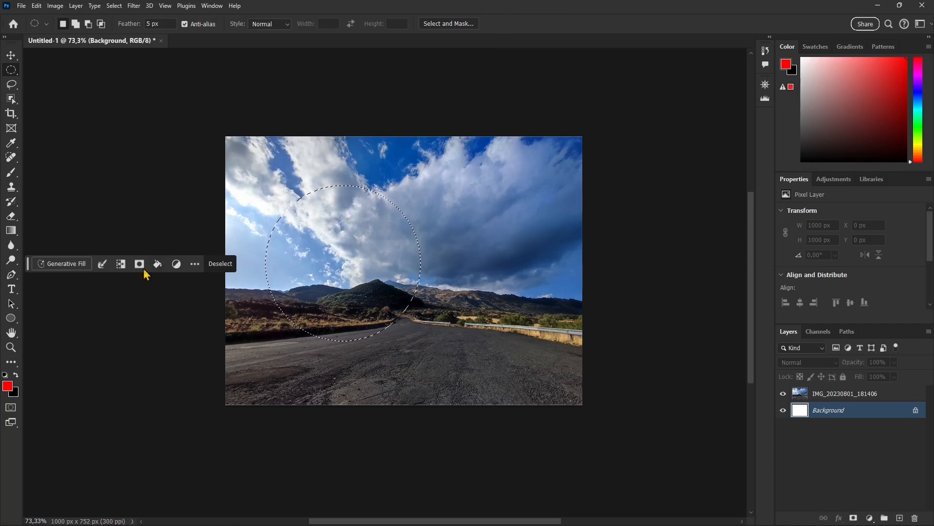
# Step: Turn the circular selection into a 30-pixel-wide border selection and make the IMG_20230801_181406 layer active
pyautogui.click(103, 265)
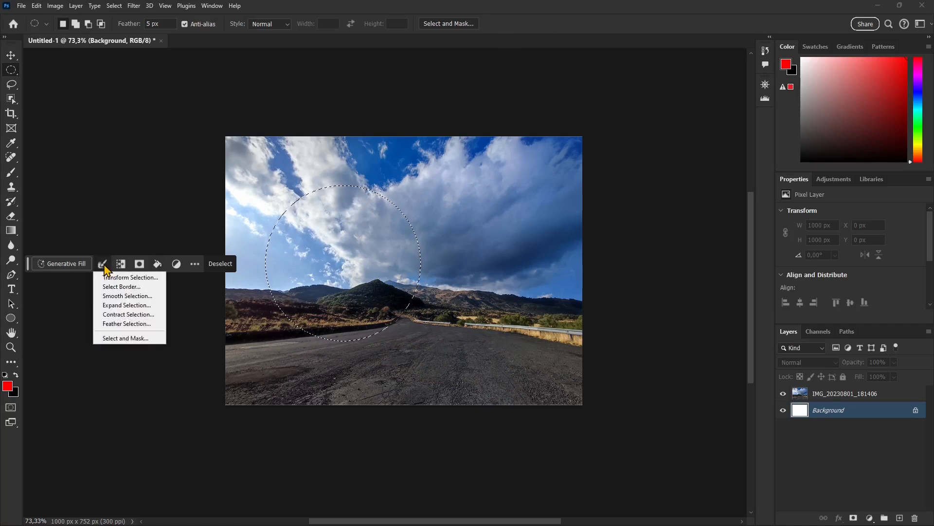
pyautogui.click(124, 288)
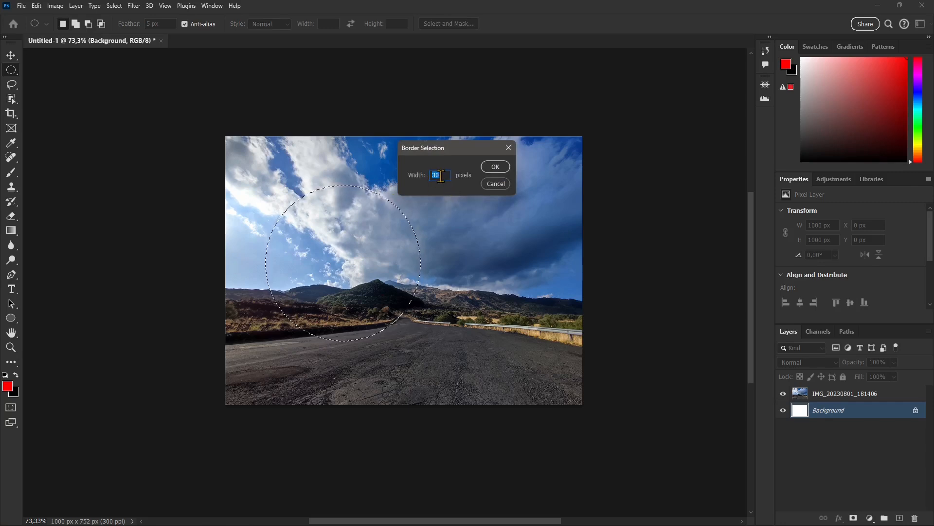
pyautogui.write('3')
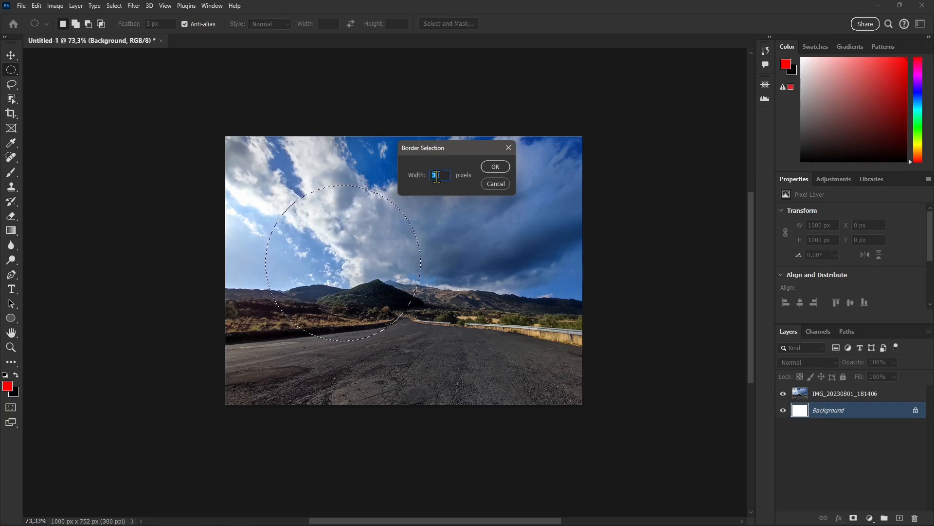
pyautogui.click(484, 168)
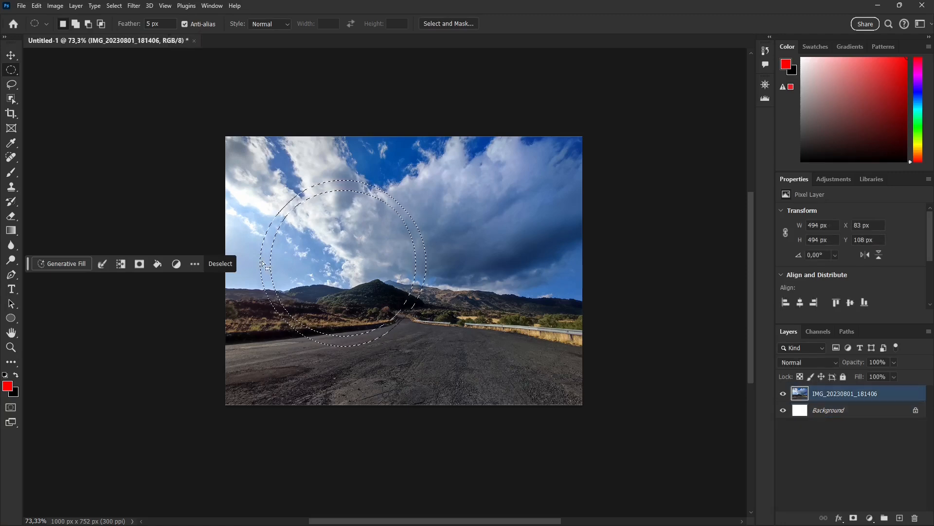
# Step: Fill the ring selection with the dark green custom pattern at 100% opacity in Normal mode, and undo the fill
pyautogui.click(158, 270)
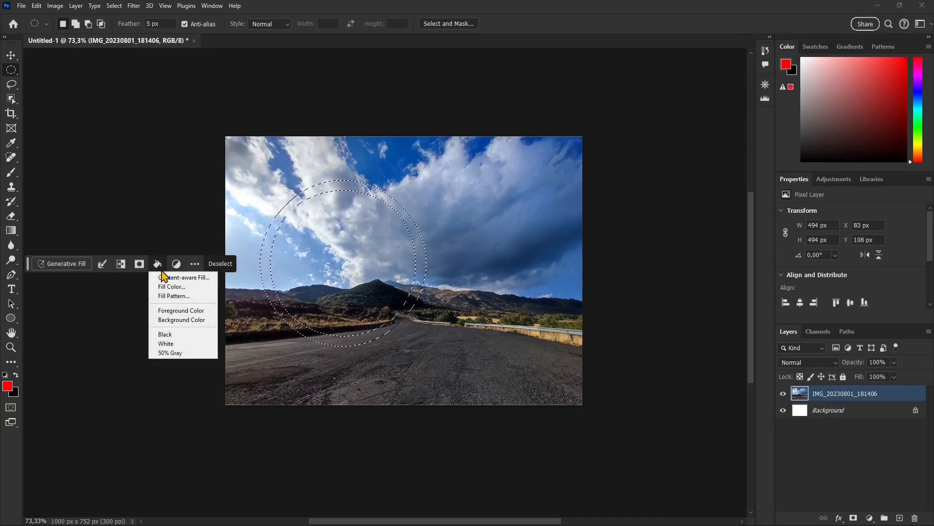
pyautogui.click(189, 295)
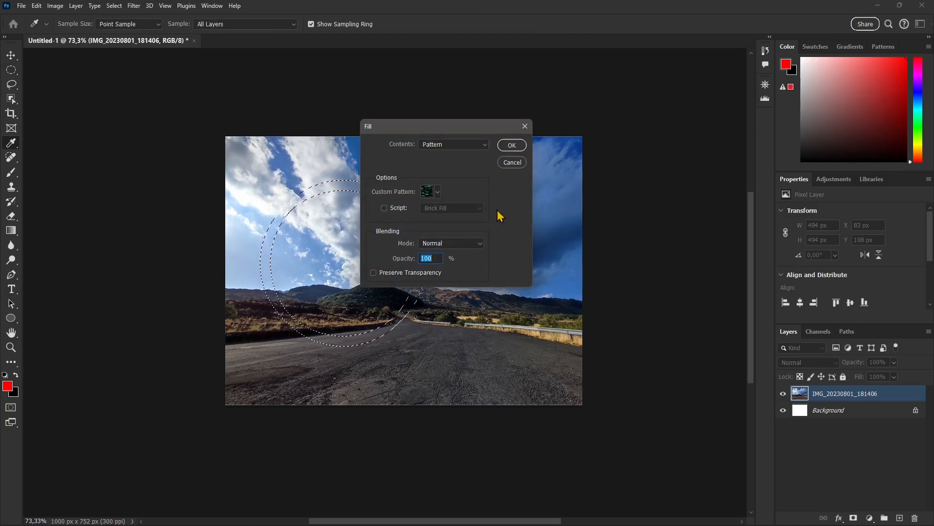
pyautogui.click(512, 145)
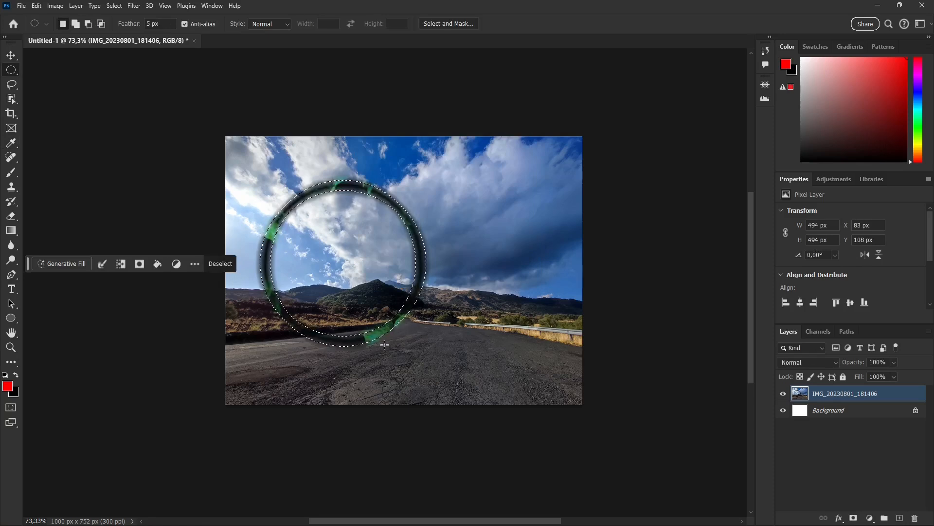
pyautogui.hotkey('ctrl', 'z')
# Step: Fill the ring selection with black at 100% opacity in Normal mode, and undo the fill
pyautogui.click(157, 263)
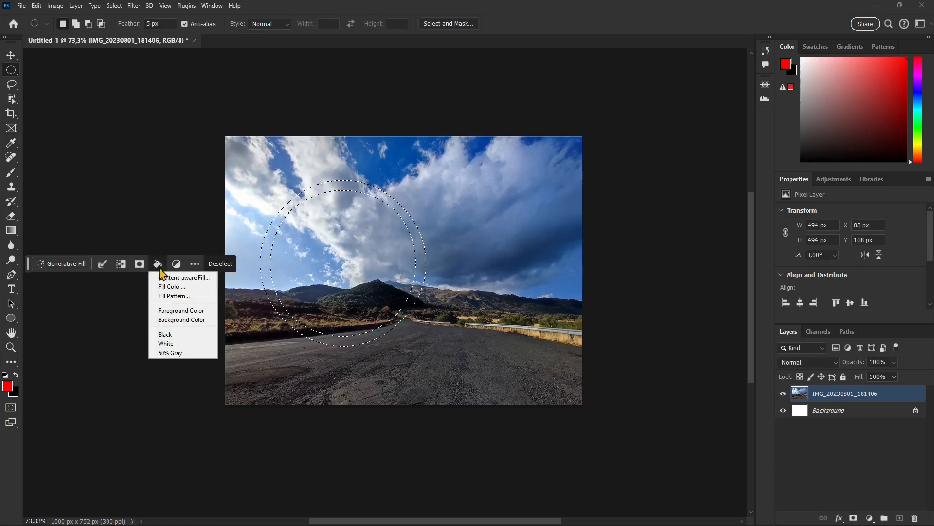
pyautogui.click(172, 286)
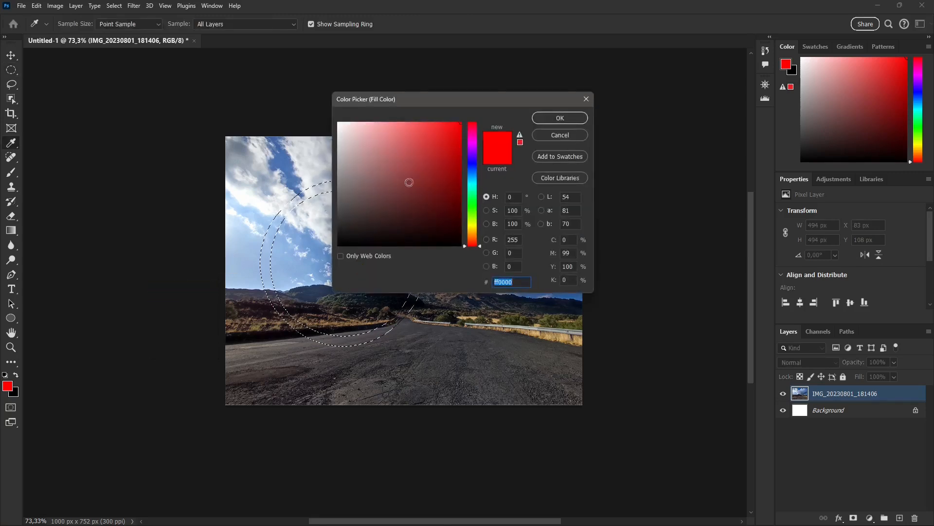
pyautogui.click(480, 122)
pyautogui.click(582, 119)
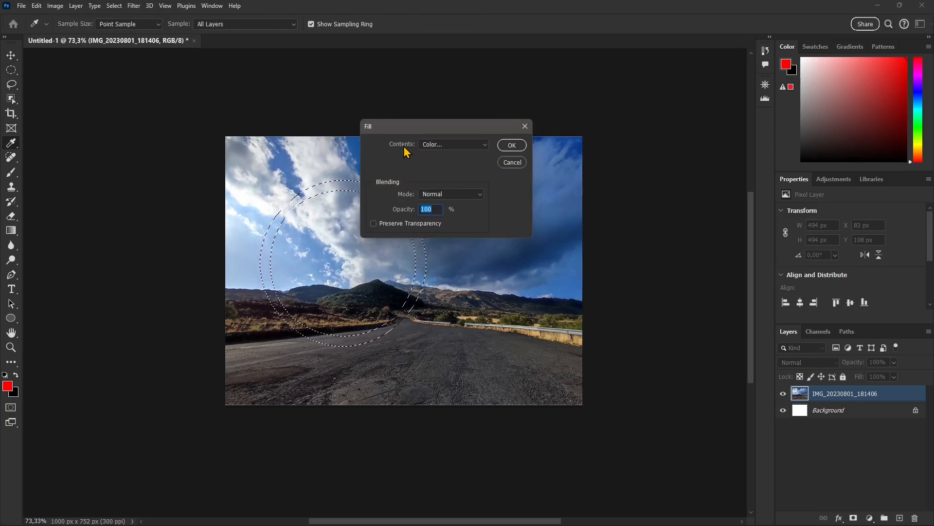
pyautogui.click(429, 144)
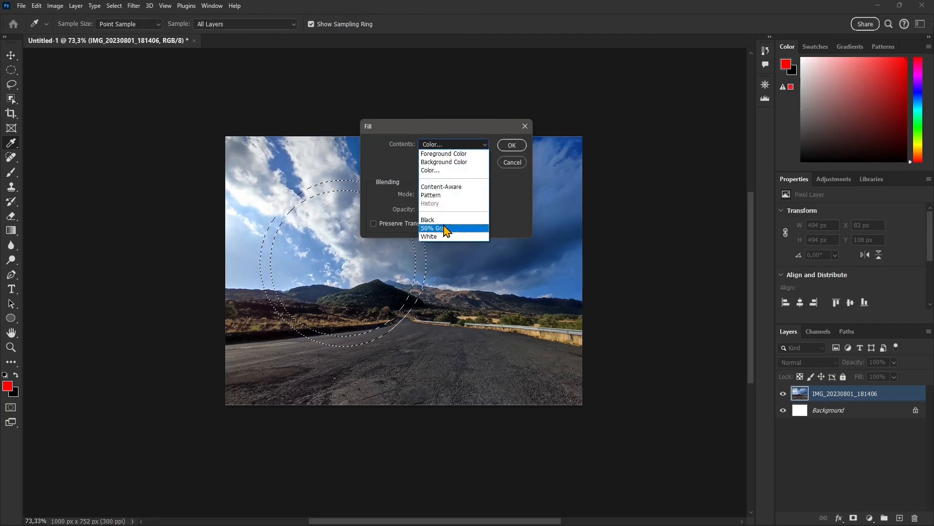
pyautogui.click(428, 220)
pyautogui.click(512, 145)
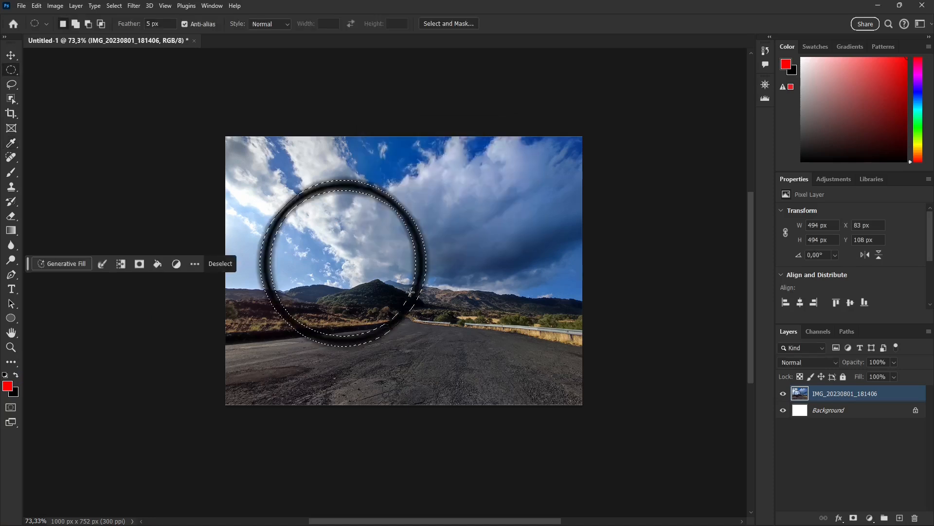
pyautogui.hotkey('ctrl', 'z')
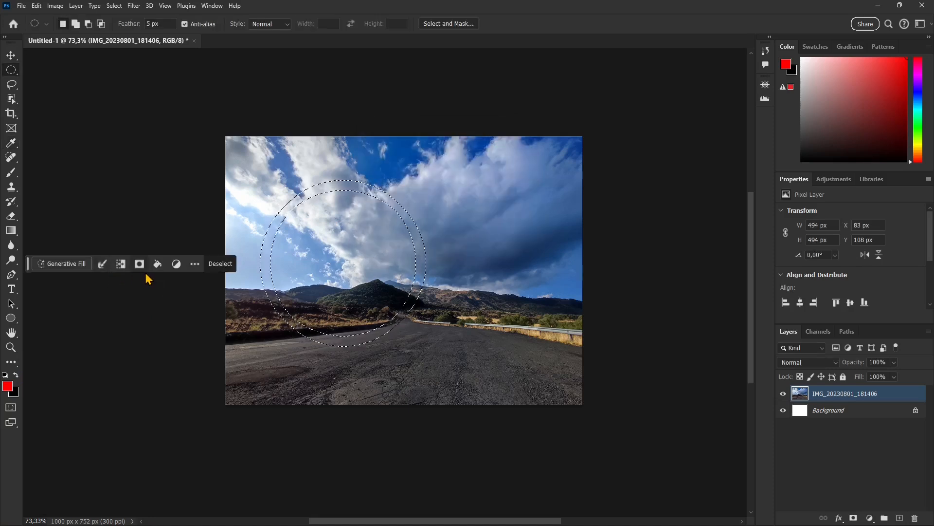
# Step: Remove the ring selection and draw an elliptical selection about 504 by 458 px around the dark hill and the clouds above it
pyautogui.click(222, 267)
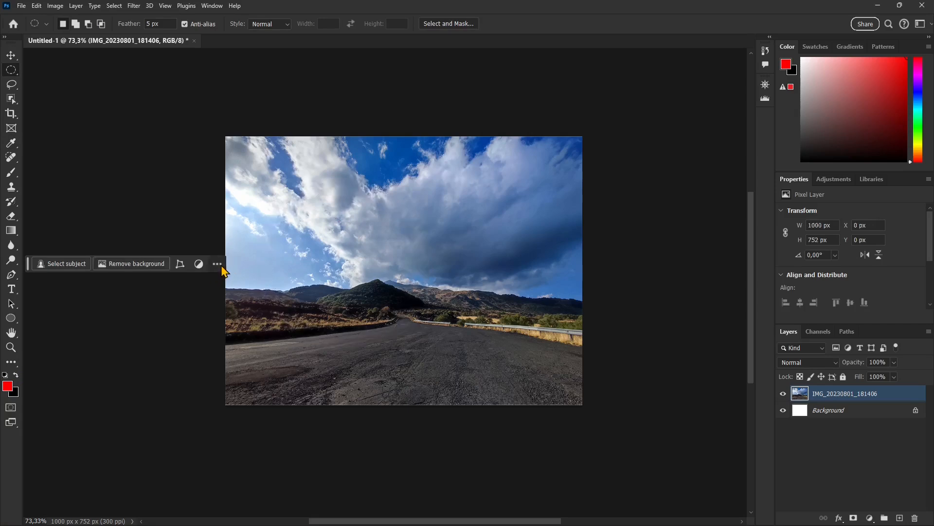
pyautogui.moveTo(312, 183); pyautogui.dragTo(483, 340)
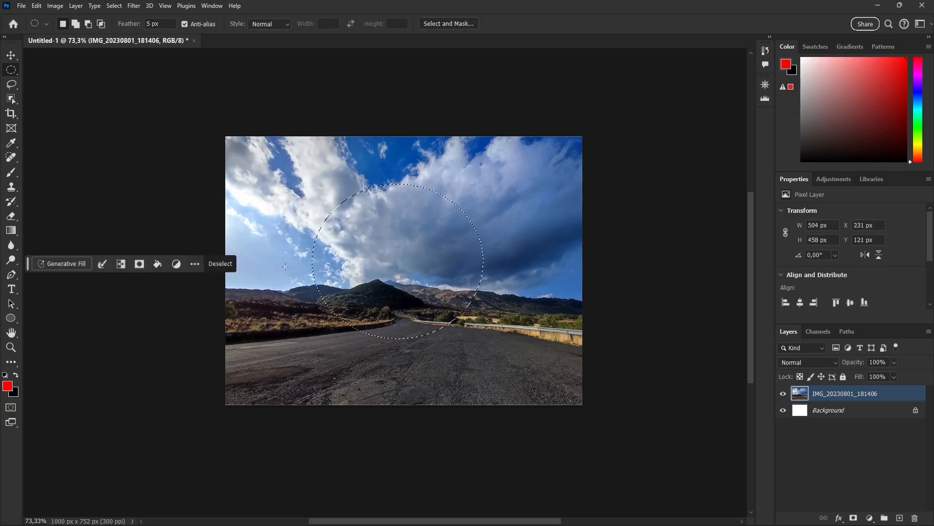
pyautogui.click(103, 265)
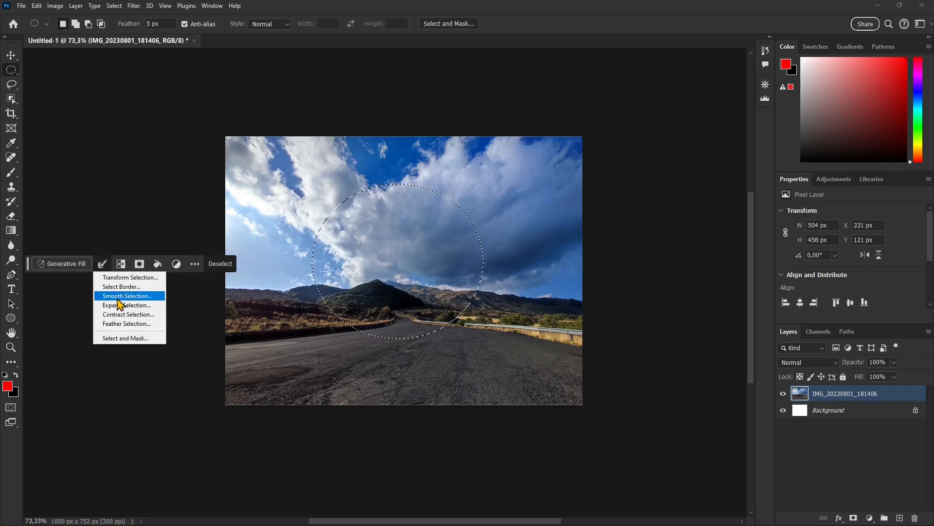
pyautogui.click(118, 298)
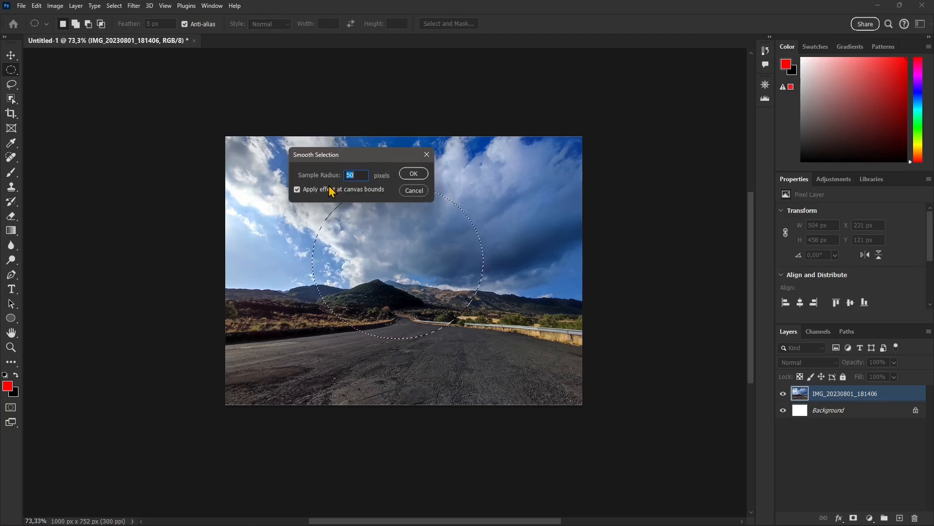
pyautogui.click(415, 190)
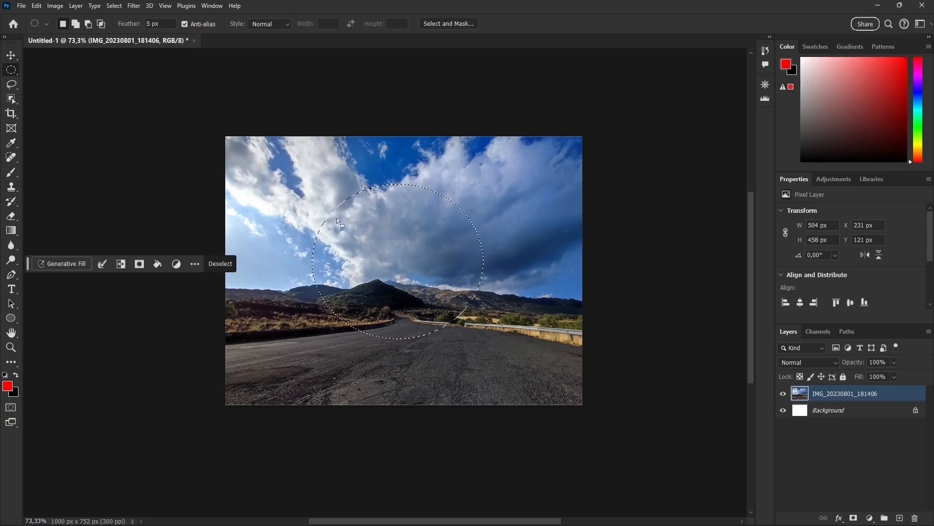
# Step: Switch to the Rectangular Marquee with Normal style and draw a selection about 577 by 466 px around the hill and clouds
pyautogui.rightClick(11, 69)
pyautogui.click(46, 68)
pyautogui.moveTo(304, 219); pyautogui.dragTo(389, 191)
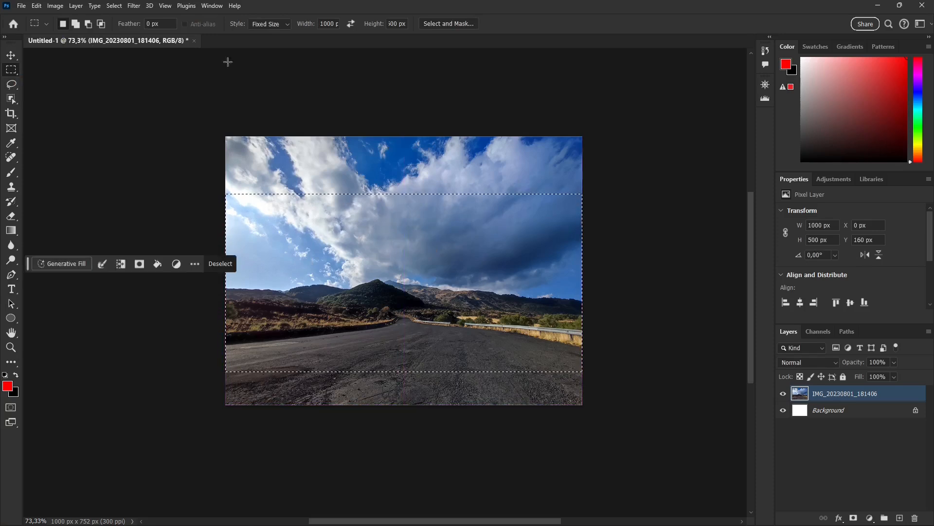
pyautogui.click(269, 24)
pyautogui.click(263, 32)
pyautogui.click(322, 202)
pyautogui.moveTo(298, 176); pyautogui.dragTo(503, 341)
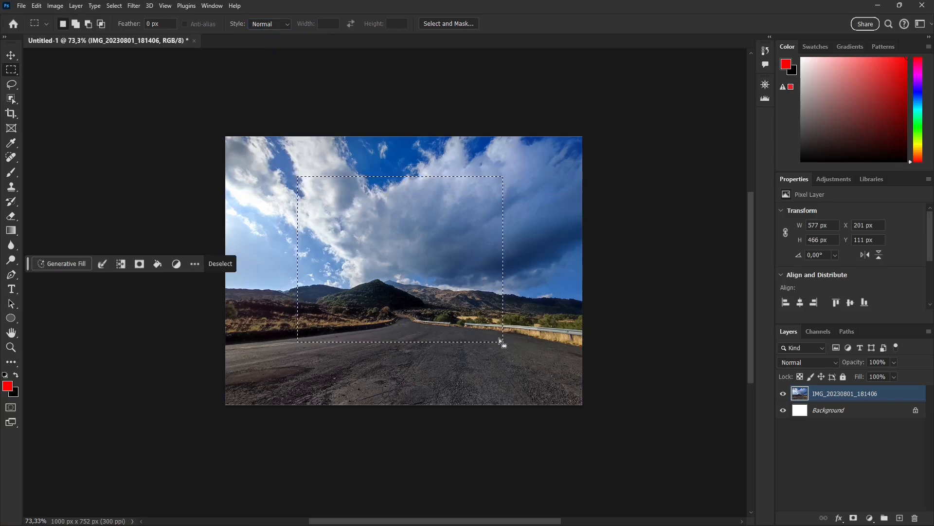
# Step: Smooth the corners of the rectangular selection with a sample radius of 50 pixels
pyautogui.click(103, 264)
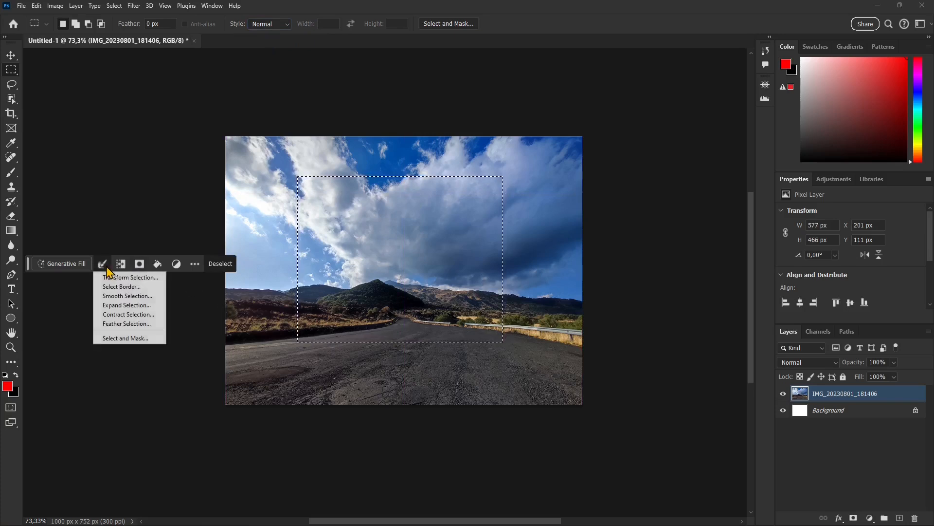
pyautogui.click(130, 296)
pyautogui.click(413, 174)
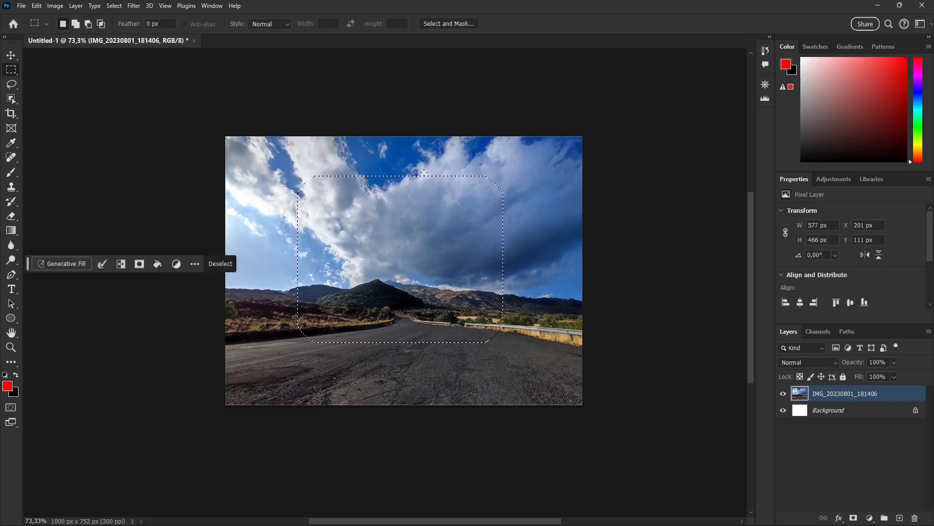
# Step: Move the selected rounded area of the photo diagonally down to the right, then undo the move and remove the selection
pyautogui.press('v')
pyautogui.moveTo(397, 261); pyautogui.dragTo(455, 299)
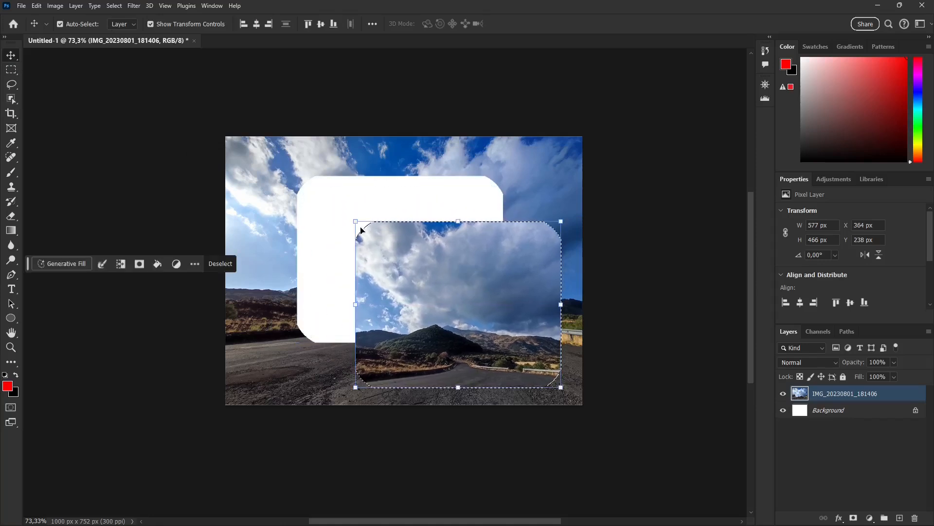
pyautogui.hotkey('ctrl', 'z')
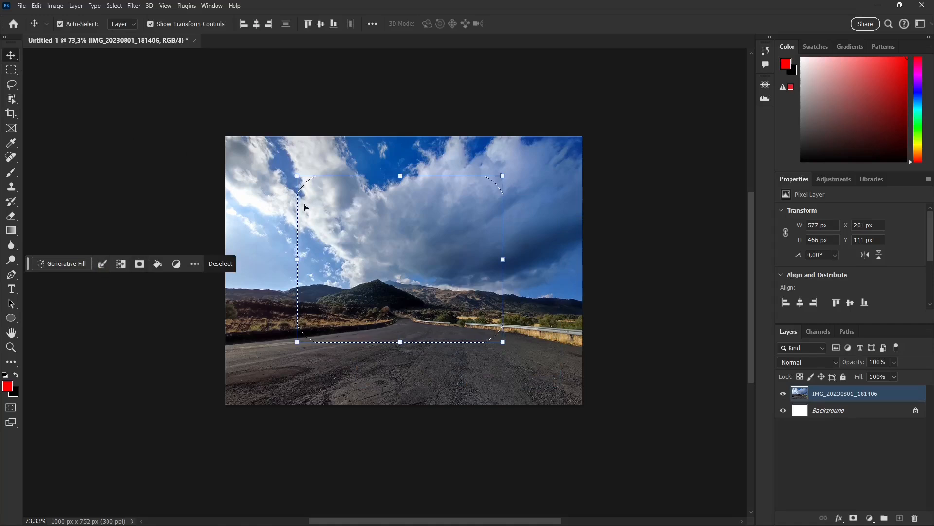
pyautogui.hotkey('ctrl', 'z')
pyautogui.hotkey('ctrl', 'd')
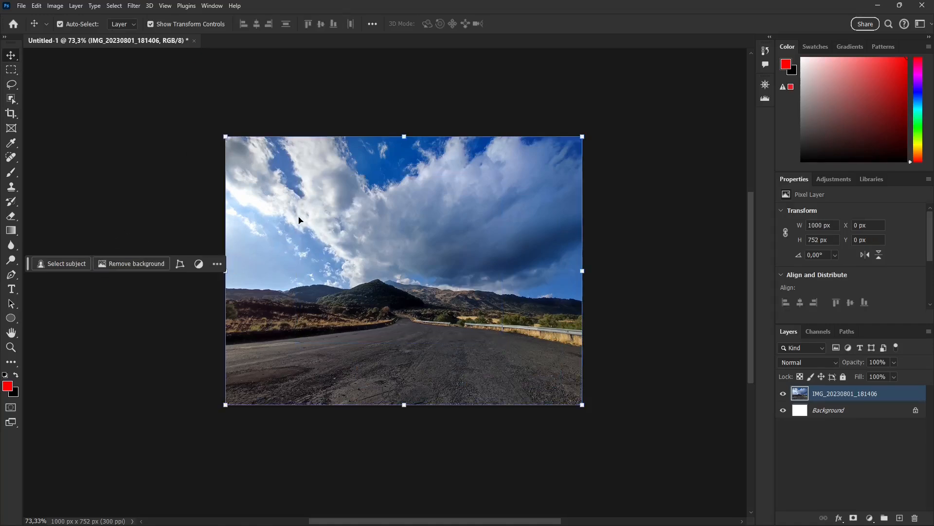
# Step: Draw a rectangular selection about 379 by 355 px over the hill and road, and smooth it with a 50-pixel sample radius
pyautogui.click(15, 71)
pyautogui.moveTo(356, 212)
pyautogui.mouseDown()
pyautogui.moveTo(438, 273)
pyautogui.moveTo(490, 338)
pyautogui.mouseUp()
pyautogui.click(102, 263)
pyautogui.click(123, 295)
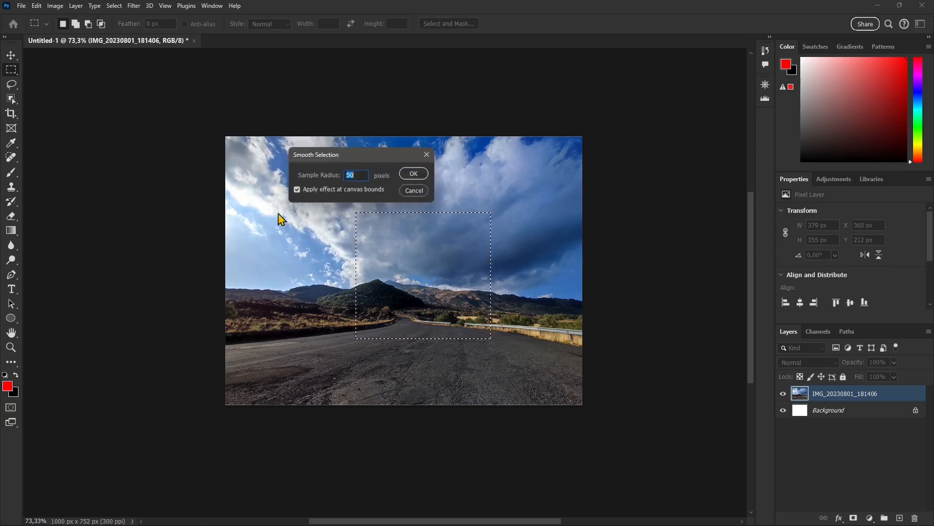
pyautogui.click(409, 174)
# Step: Set the marquee feather to 50 px and draw a new rectangular selection around the hill and the clouds above it
pyautogui.click(147, 23)
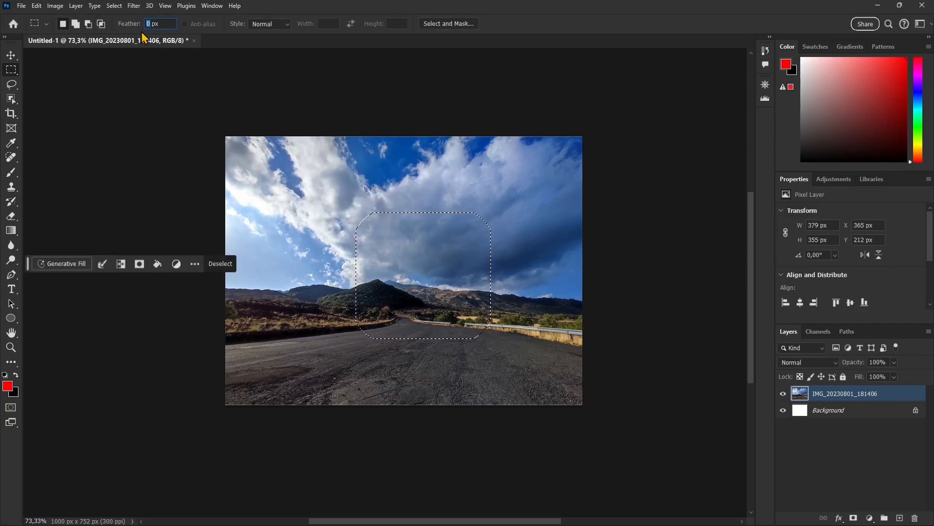
pyautogui.write('50')
pyautogui.moveTo(338, 211); pyautogui.dragTo(492, 344)
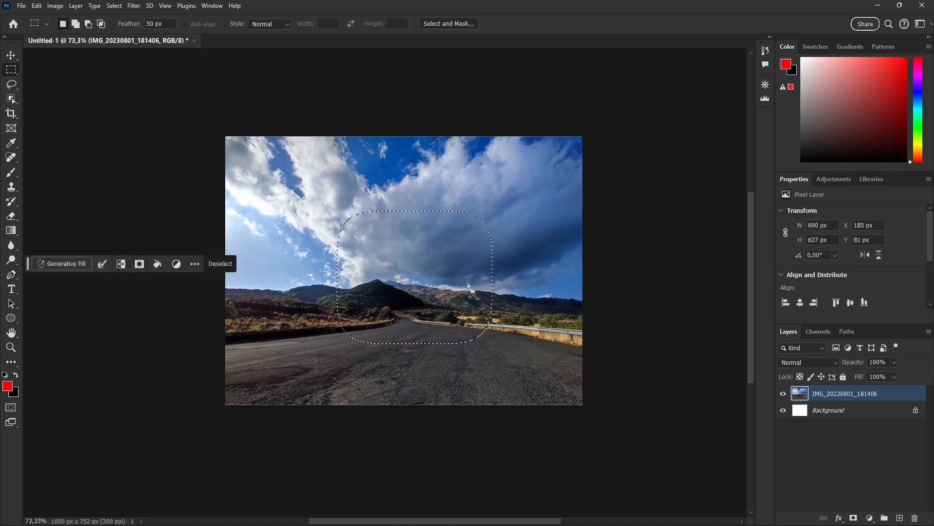
# Step: Move the feathered area of the photo slightly down to the right, then undo the move and the selection
pyautogui.click(11, 55)
pyautogui.moveTo(370, 239); pyautogui.dragTo(398, 263)
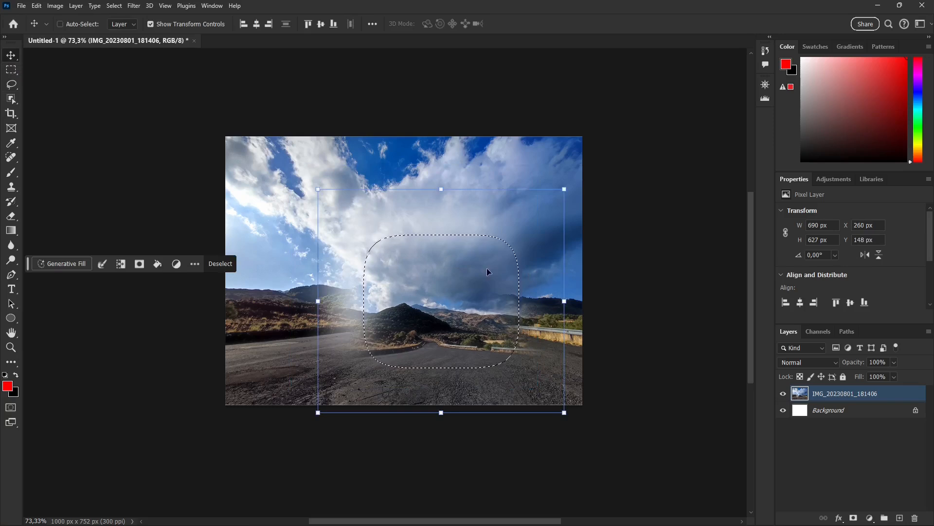
pyautogui.hotkey('ctrl', 'z')
pyautogui.hotkey('ctrl', 'z')
pyautogui.hotkey('ctrl', 'z')
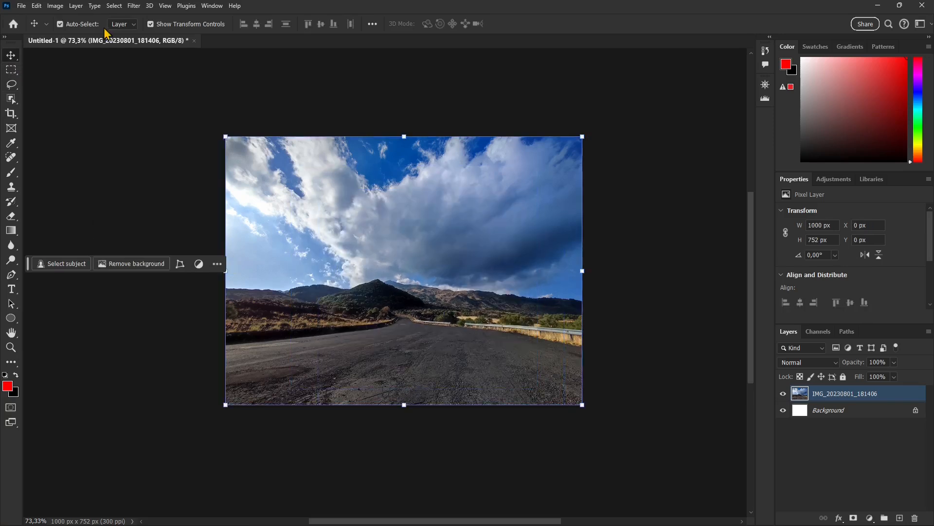
# Step: Draw a 50 px feathered rectangular selection, about 712 by 610 px including the feather, over the clouds and hill
pyautogui.click(12, 70)
pyautogui.moveTo(326, 191); pyautogui.dragTo(488, 317)
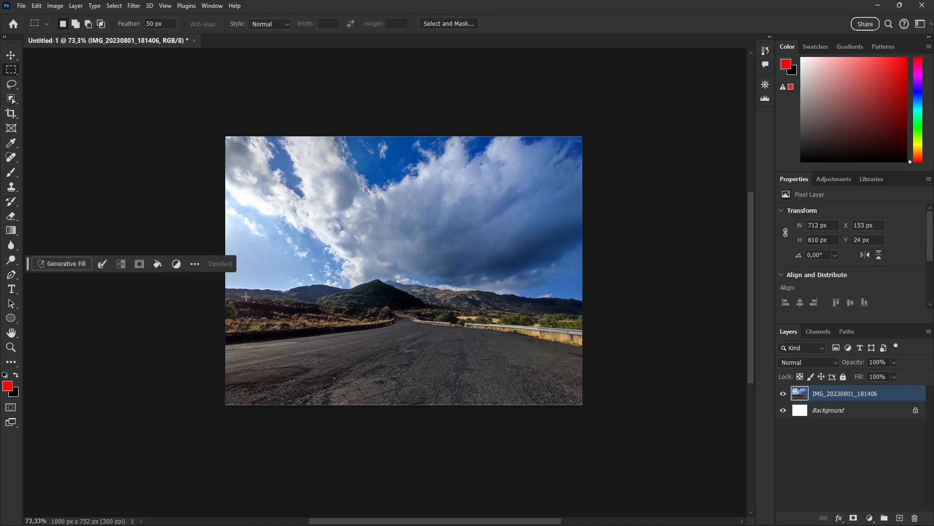
# Step: Expand the feathered selection by 100 pixels and undo the expansion
pyautogui.click(102, 264)
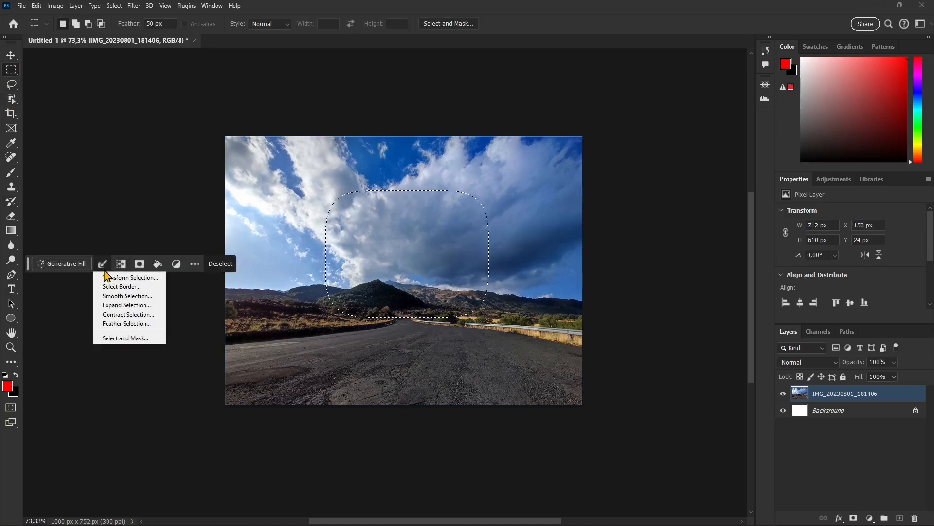
pyautogui.click(120, 308)
pyautogui.click(510, 166)
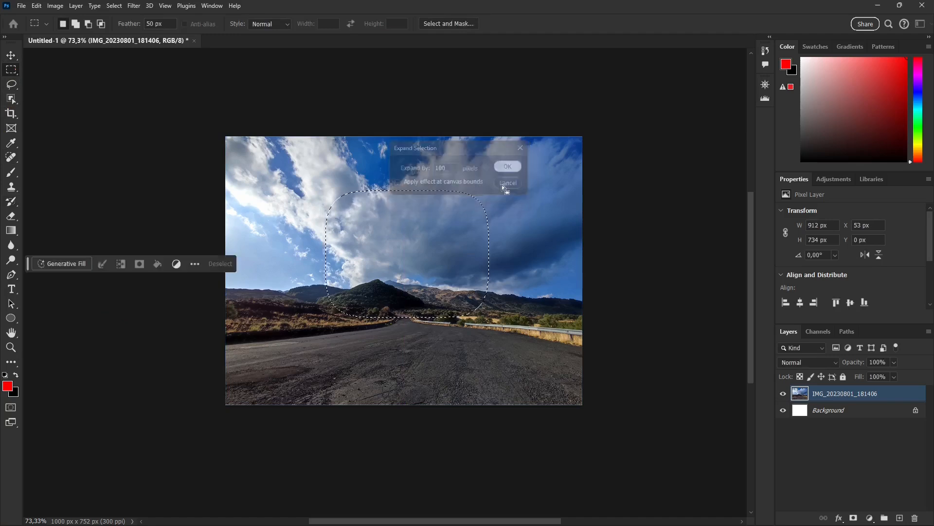
pyautogui.hotkey('ctrl', 'z')
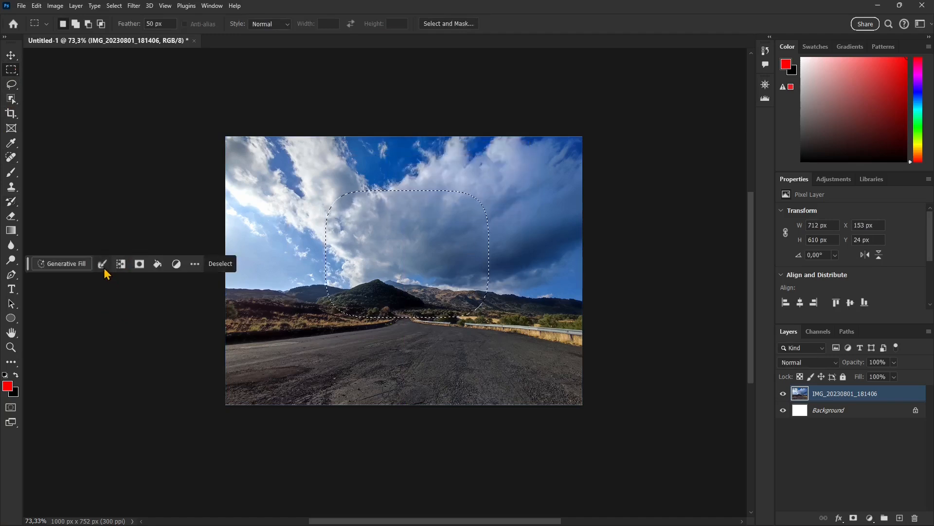
# Step: Contract the feathered selection by 50 pixels
pyautogui.click(103, 264)
pyautogui.click(121, 316)
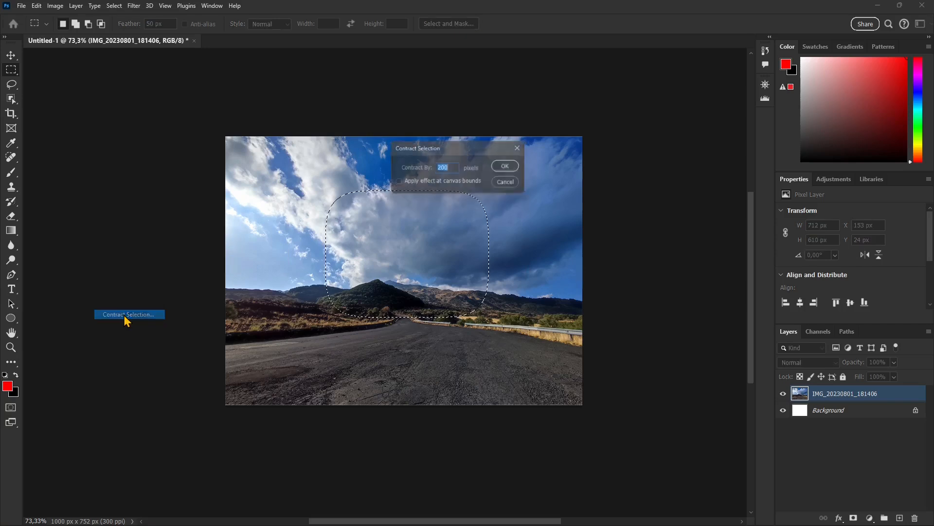
pyautogui.write('5')
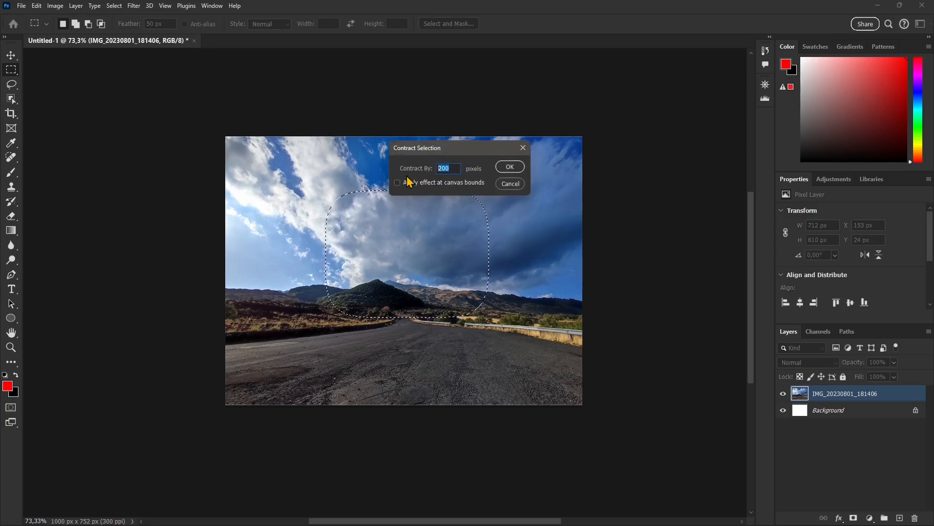
pyautogui.write('0')
pyautogui.click(510, 166)
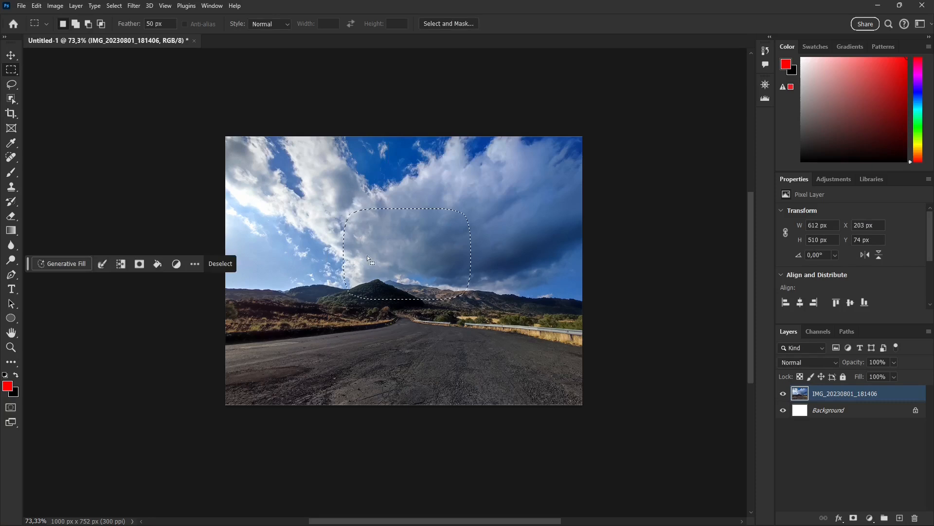
# Step: View the feathered selection in the Select and Mask workspace and leave it without applying changes
pyautogui.click(104, 266)
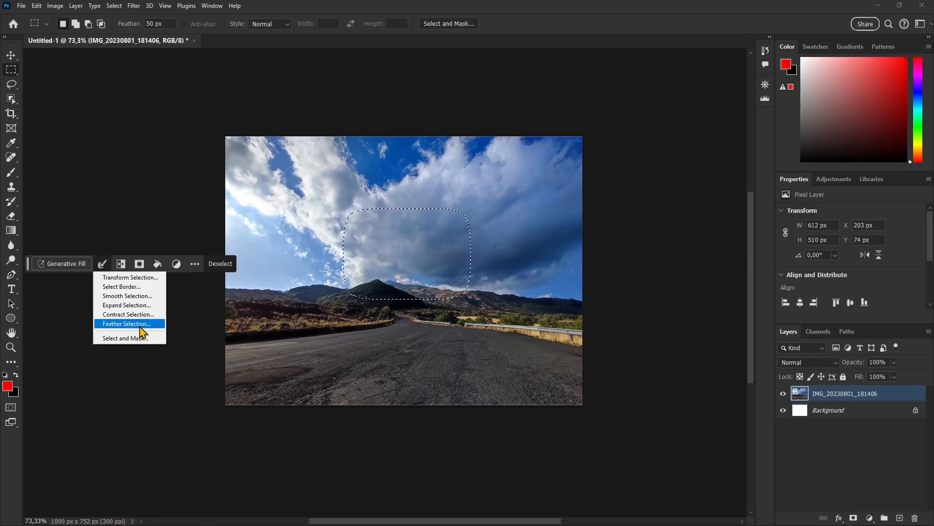
pyautogui.click(122, 338)
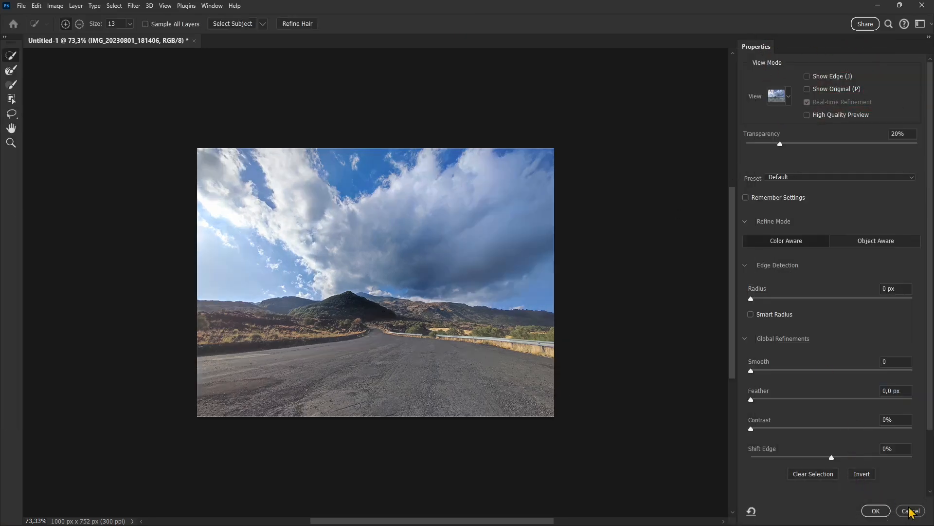
pyautogui.click(910, 510)
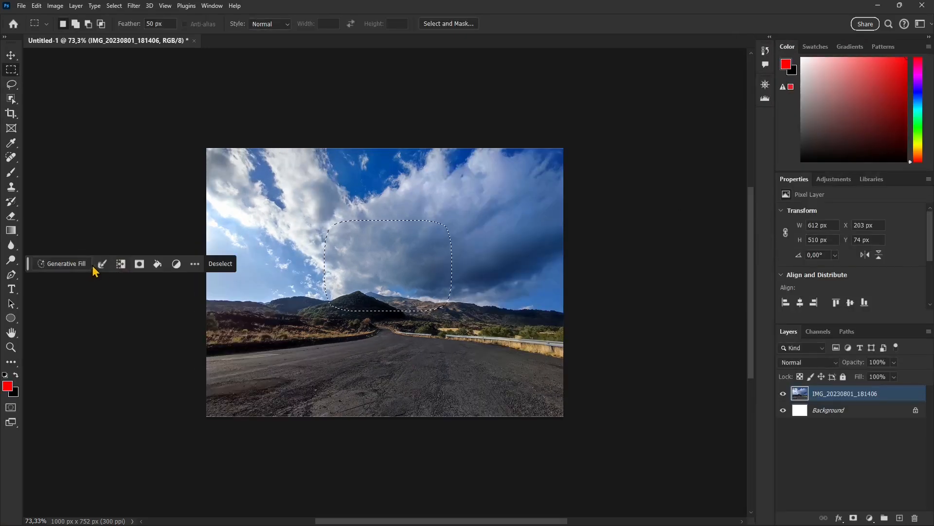
# Step: Create a layer mask on the IMG_20230801_181406 layer from the feathered selection, and undo the mask
pyautogui.click(140, 264)
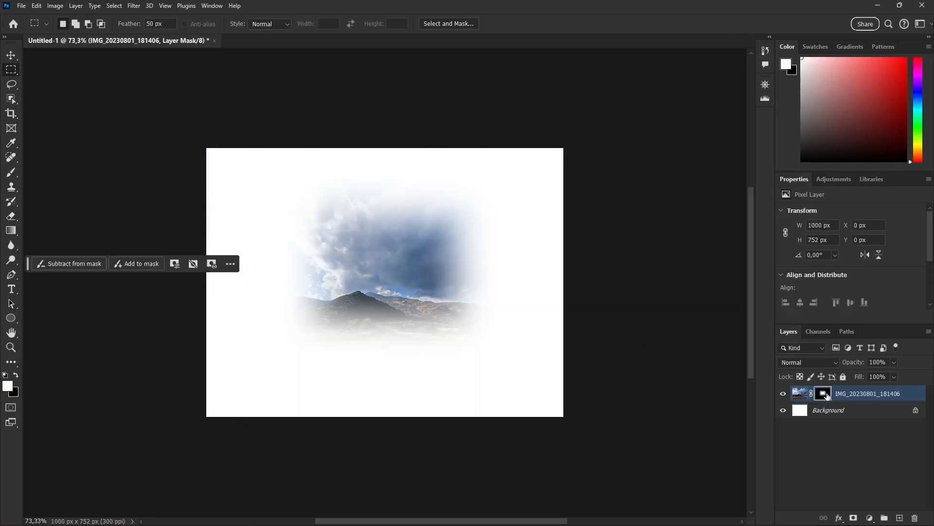
pyautogui.hotkey('ctrl', 'z')
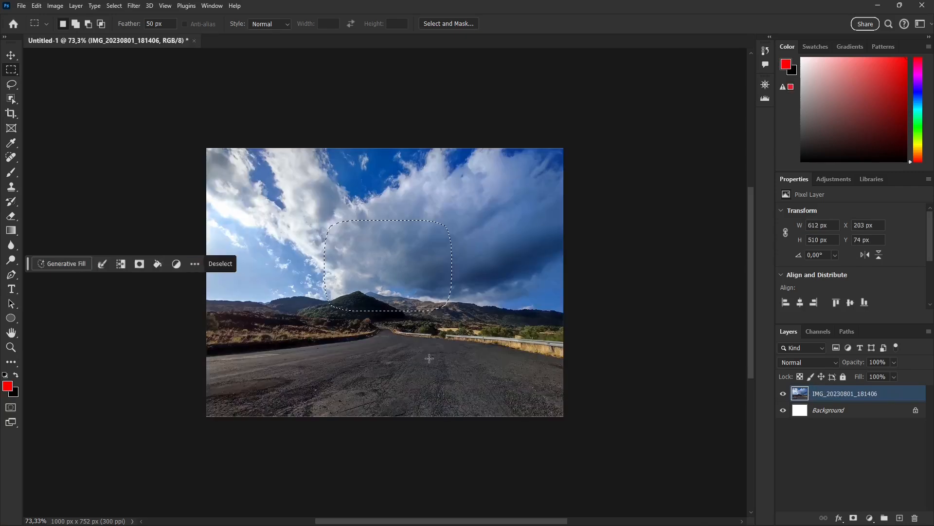
pyautogui.rightClick(178, 269)
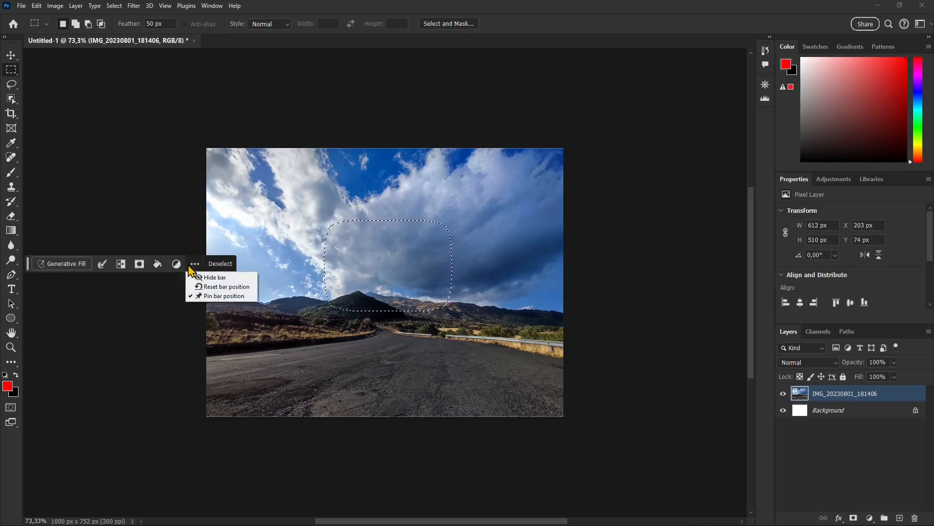
pyautogui.click(187, 265)
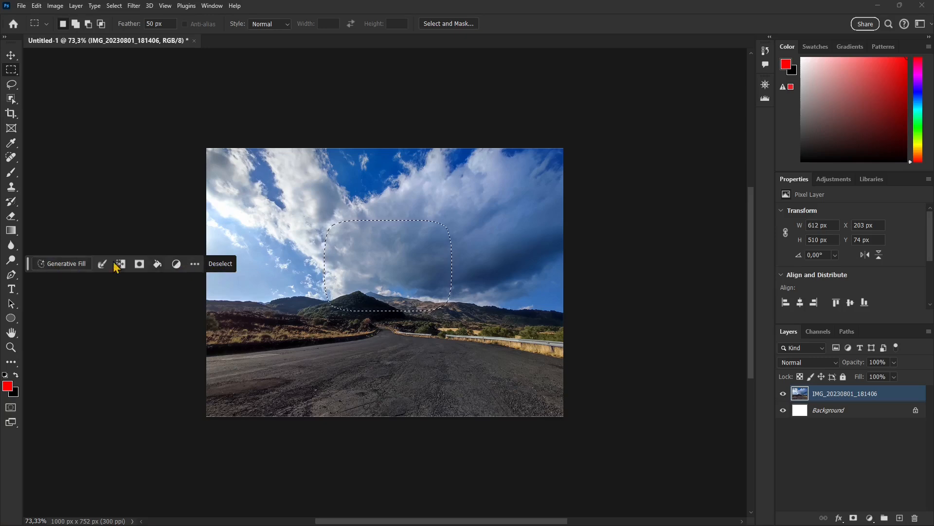
# Step: Set the marquee feather to 0 px and replace the feathered selection with a rectangular one about 615 by 445 px around the hill and clouds
pyautogui.click(220, 263)
pyautogui.moveTo(277, 188); pyautogui.dragTo(474, 339)
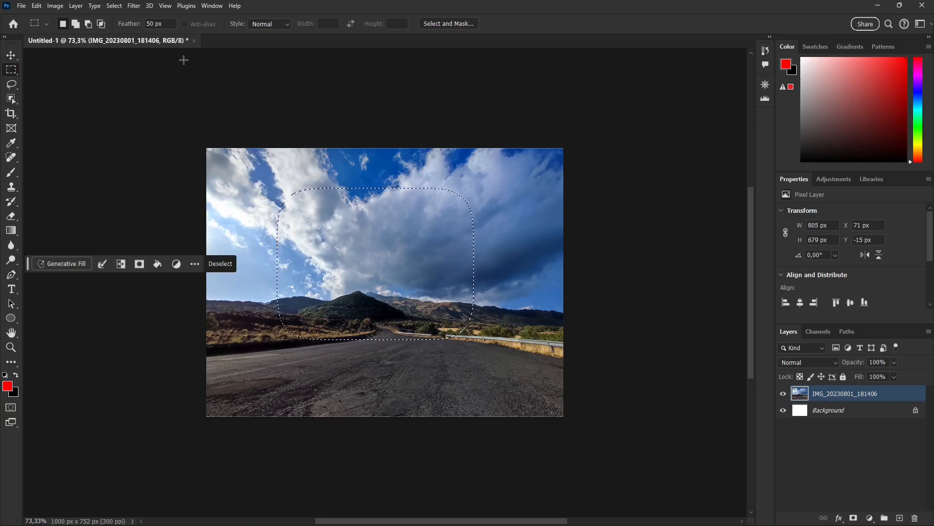
pyautogui.click(135, 27)
pyautogui.write('0')
pyautogui.click(351, 198)
pyautogui.moveTo(476, 341); pyautogui.dragTo(502, 348)
pyautogui.rightClick(352, 249)
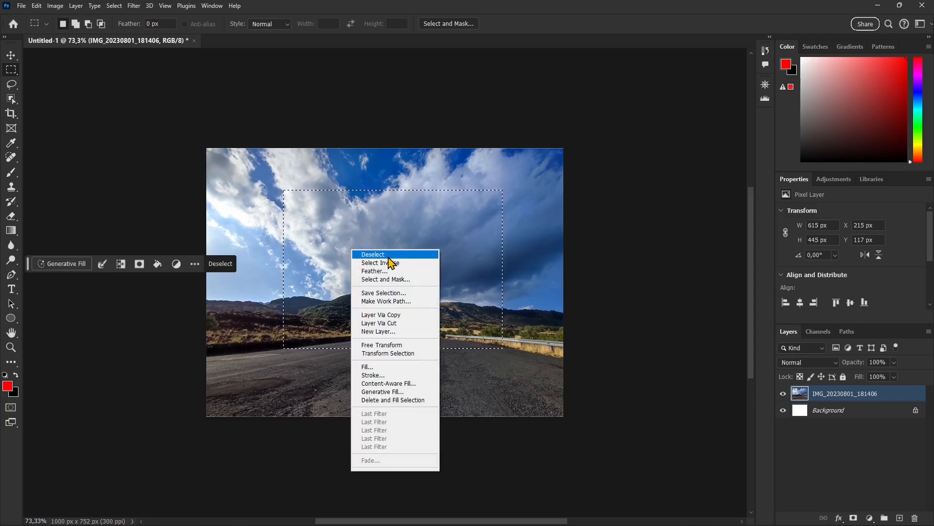
pyautogui.click(392, 294)
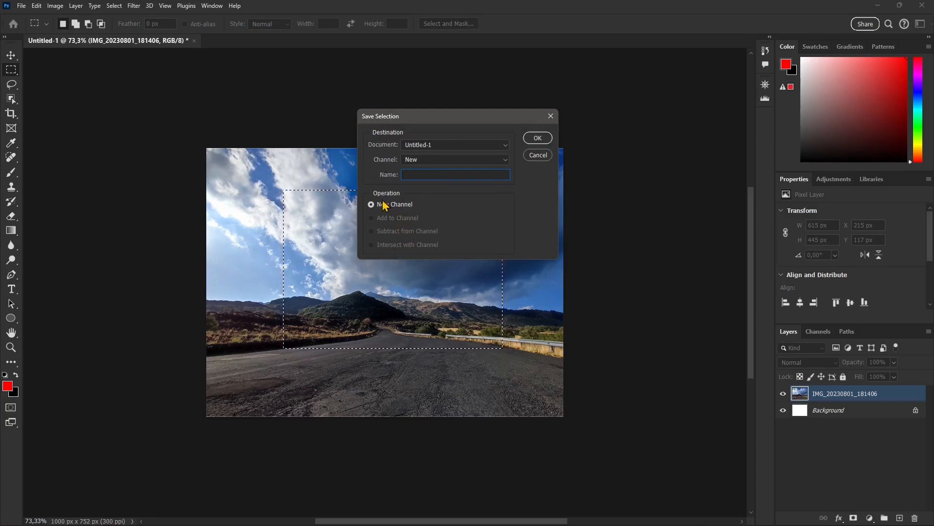
pyautogui.click(536, 154)
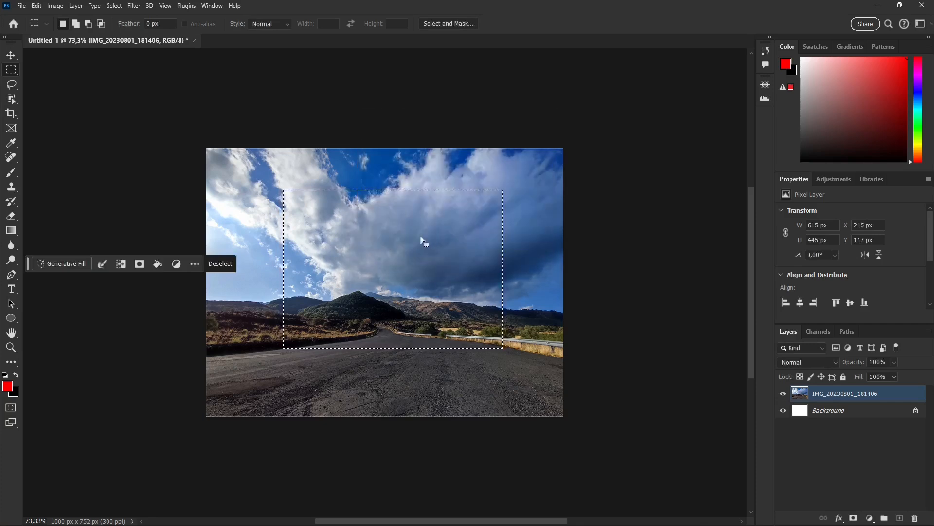
# Step: Convert the rectangular selection into a work path with a 10-pixel tolerance and view it in the document's list of paths
pyautogui.rightClick(410, 215)
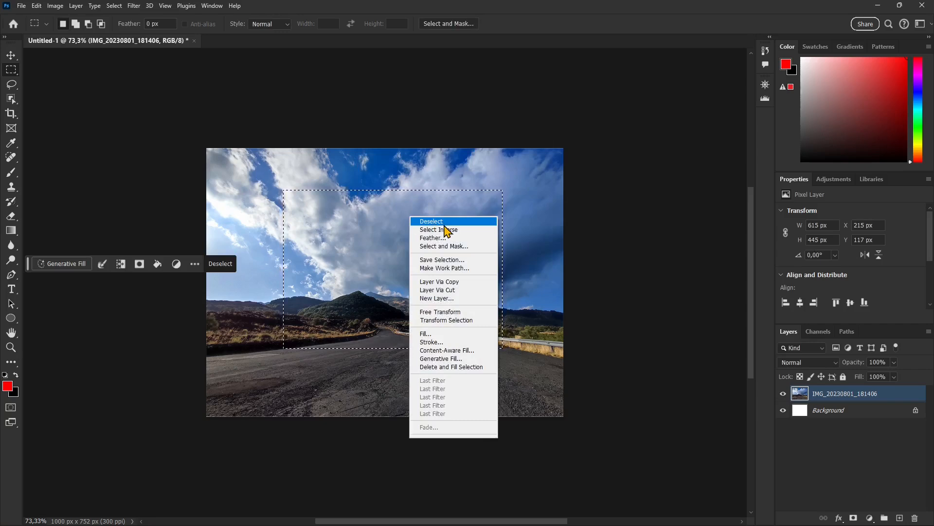
pyautogui.click(434, 270)
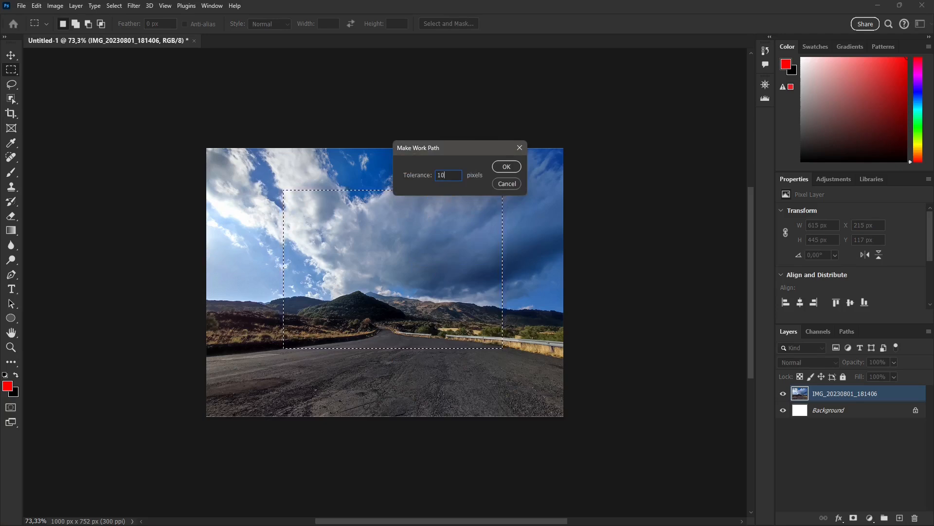
pyautogui.press('BackSpace')
pyautogui.write('100')
pyautogui.click(505, 168)
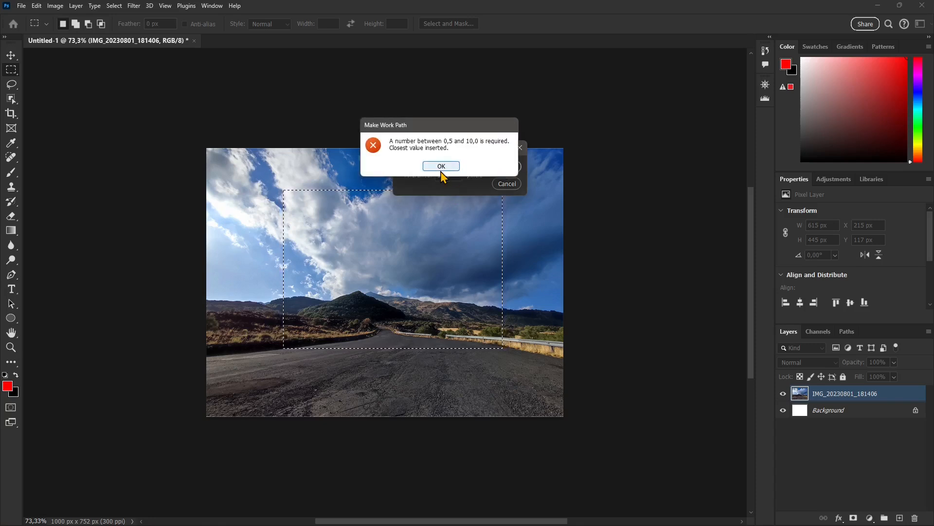
pyautogui.click(442, 166)
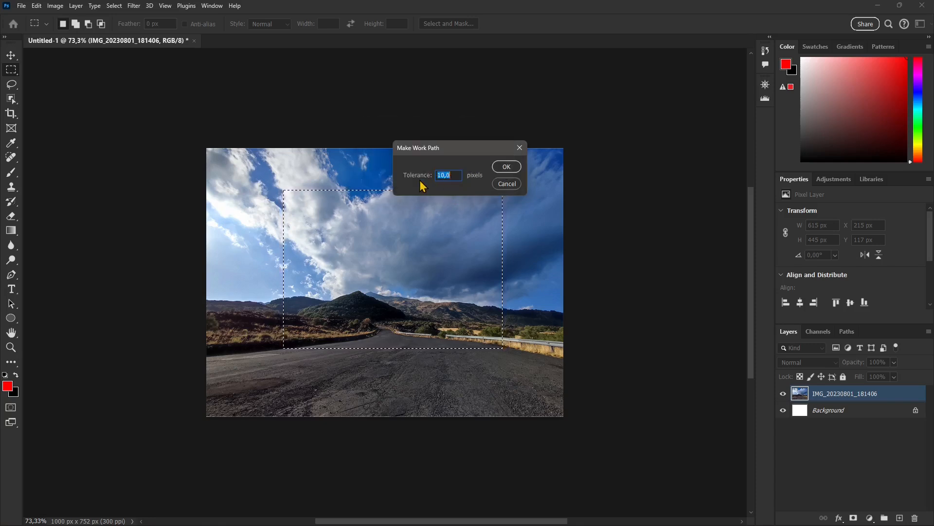
pyautogui.click(506, 166)
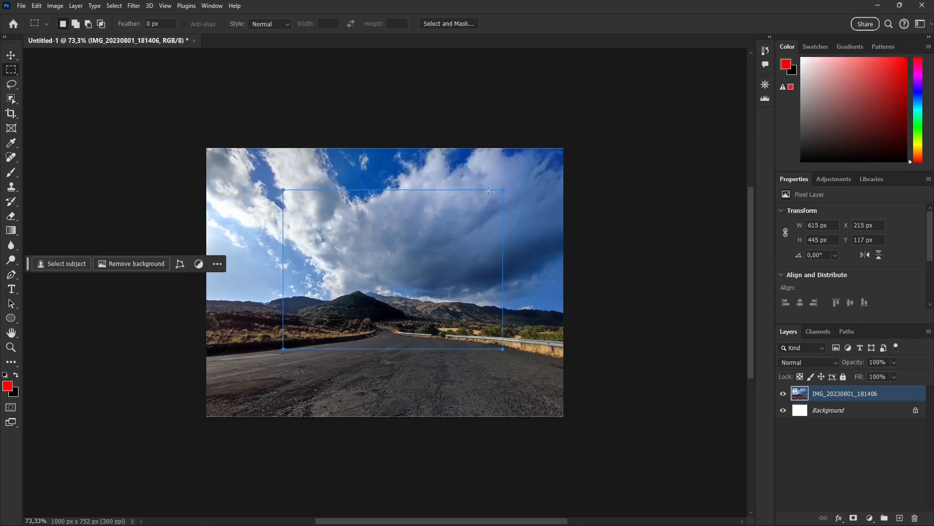
pyautogui.click(847, 332)
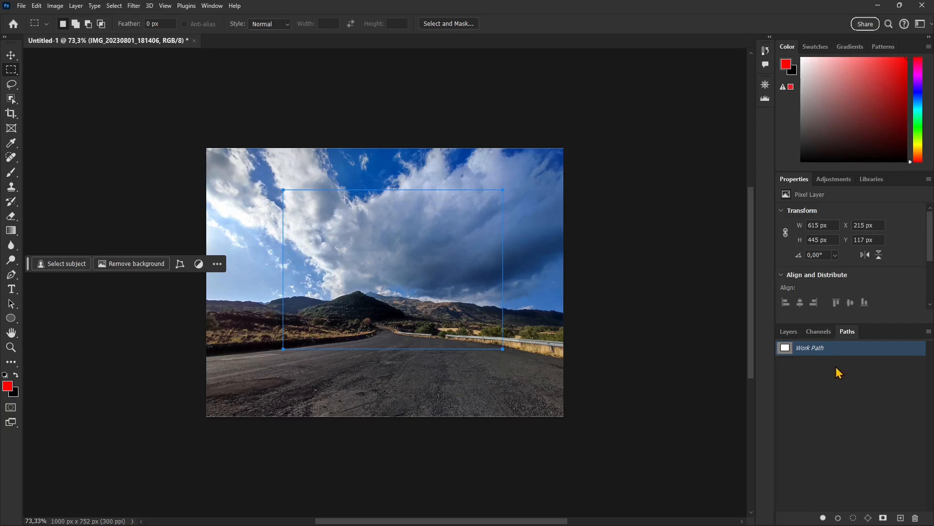
pyautogui.click(788, 332)
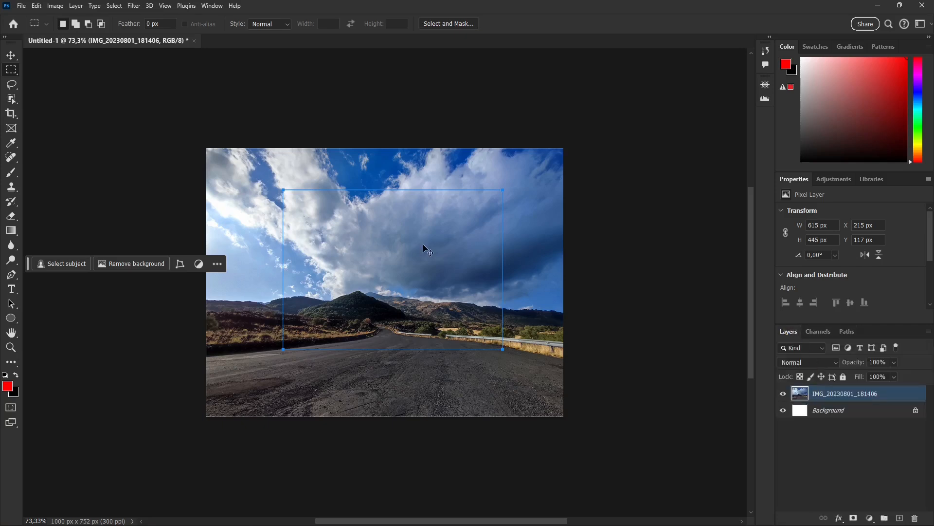
# Step: Add an empty layer named Layer 1 from the selection, and inspect it by hiding and reshowing the layers beneath it
pyautogui.rightClick(365, 196)
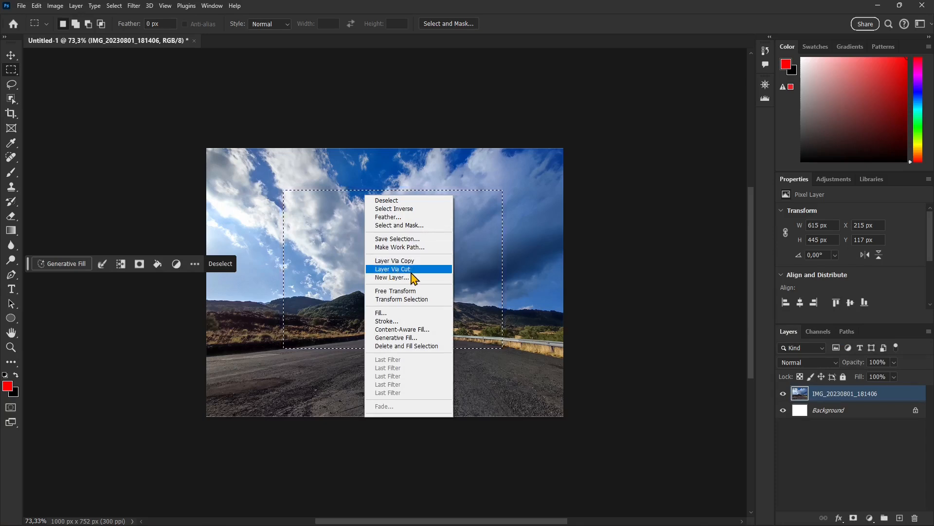
pyautogui.click(388, 279)
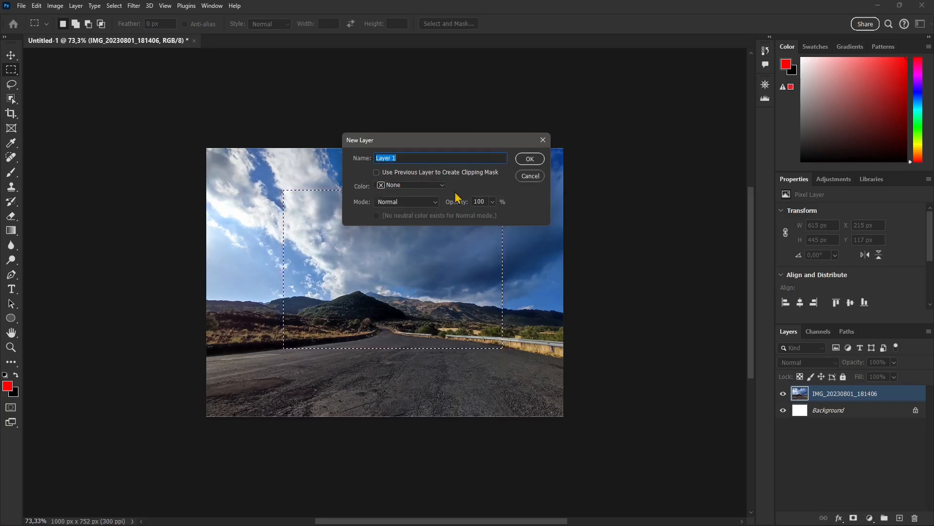
pyautogui.click(529, 158)
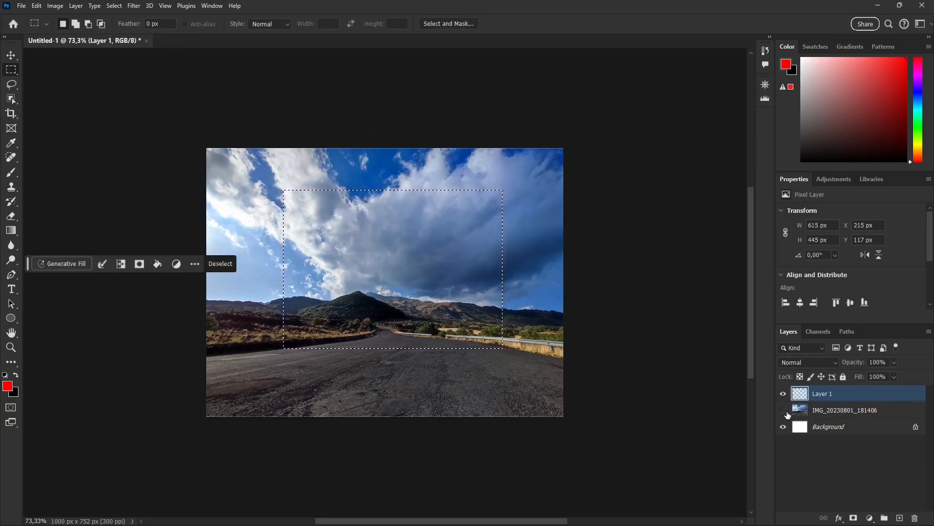
pyautogui.click(783, 427)
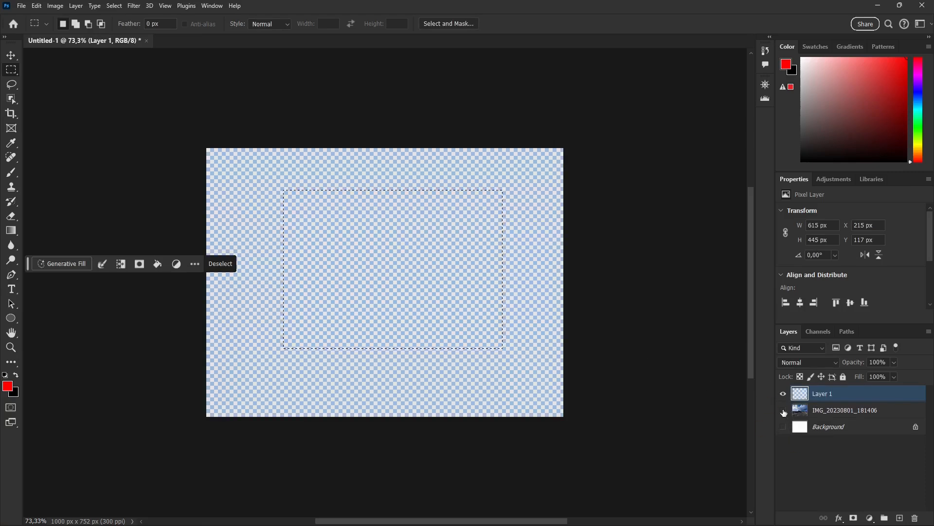
pyautogui.click(783, 410)
pyautogui.click(783, 427)
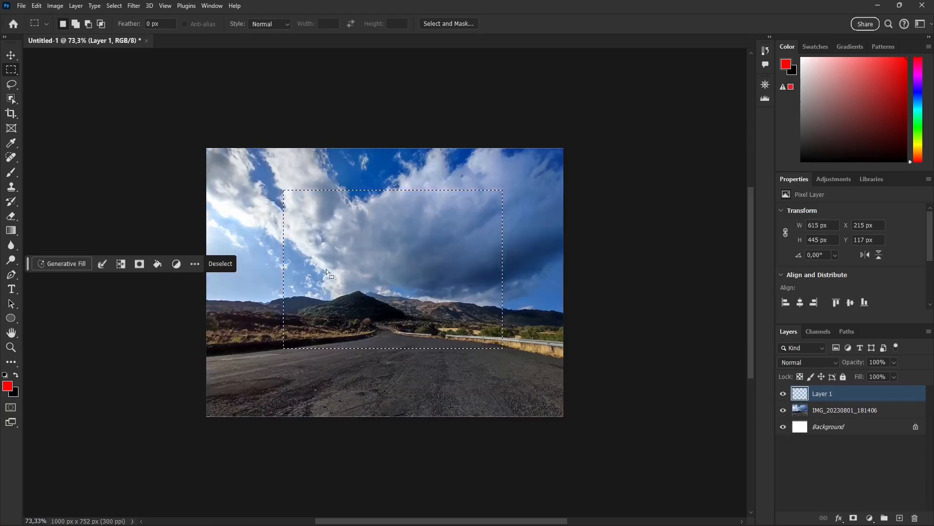
# Step: Try to copy the selected area of Layer 1 to a new layer
pyautogui.rightClick(351, 241)
pyautogui.click(385, 308)
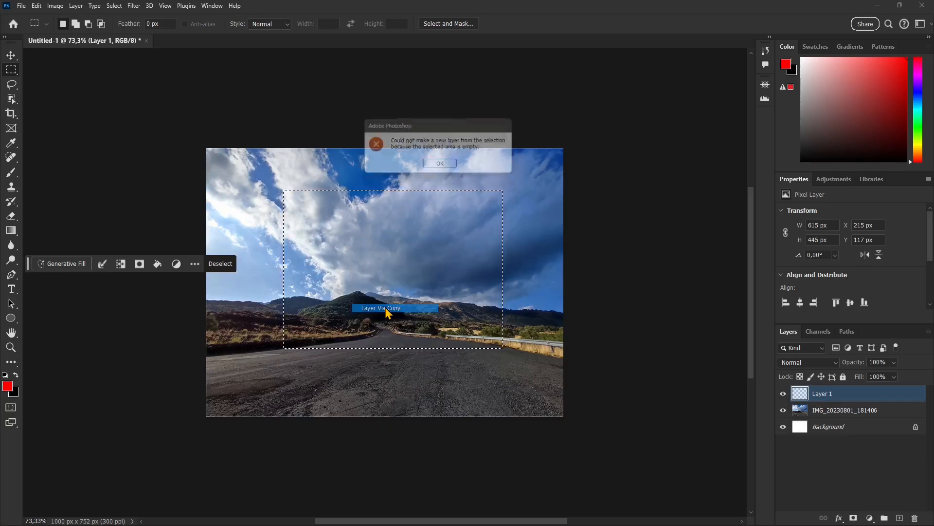
pyautogui.click(445, 166)
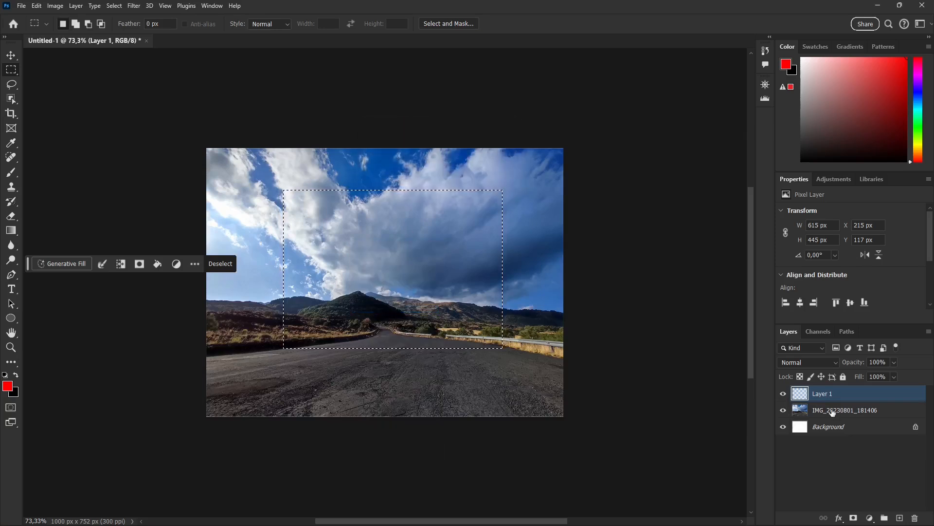
# Step: Copy the selected area of the IMG_20230801_181406 layer to a new layer, and view the copy with the other layers hidden
pyautogui.click(833, 411)
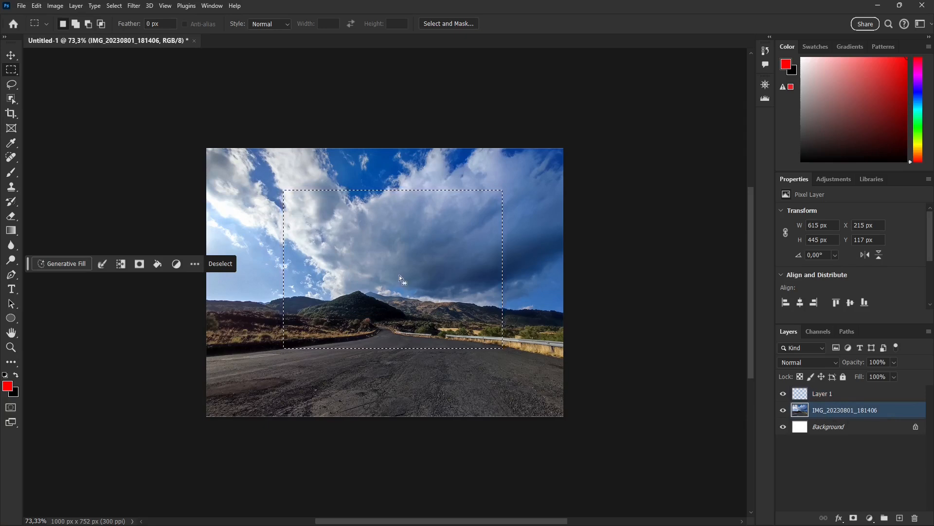
pyautogui.rightClick(399, 257)
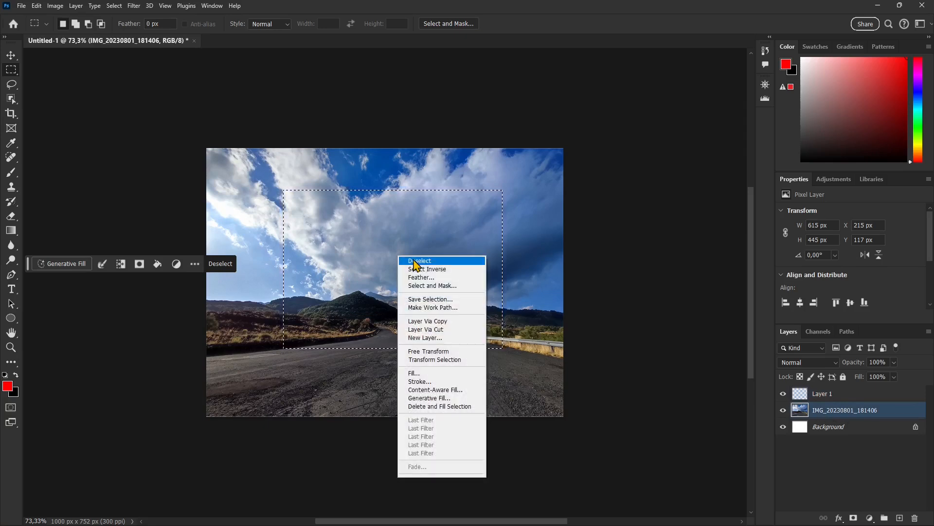
pyautogui.click(420, 320)
pyautogui.click(784, 426)
pyautogui.click(783, 443)
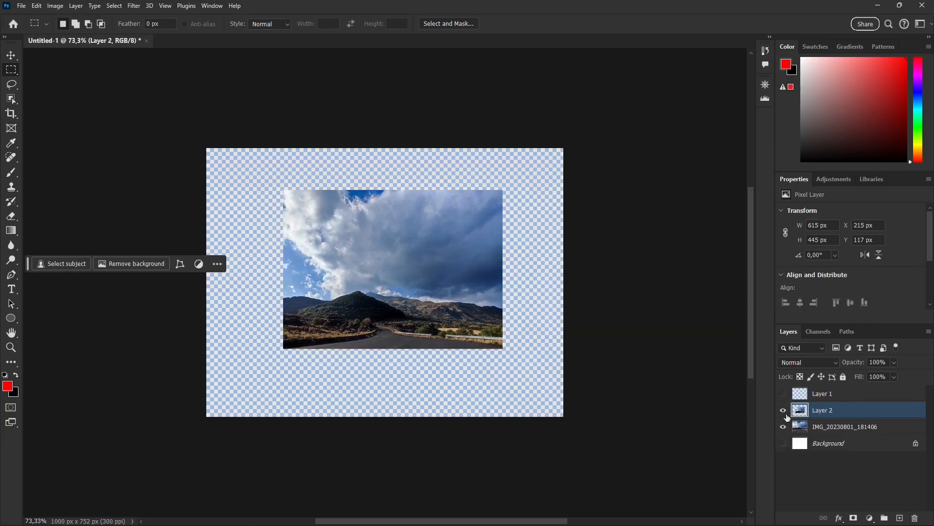
pyautogui.click(784, 426)
# Step: Hide Layer 1 and Layer 2, and select a rectangle about 414 by 345 px around the clouds and hill on the IMG_20230801_181406 layer
pyautogui.click(823, 430)
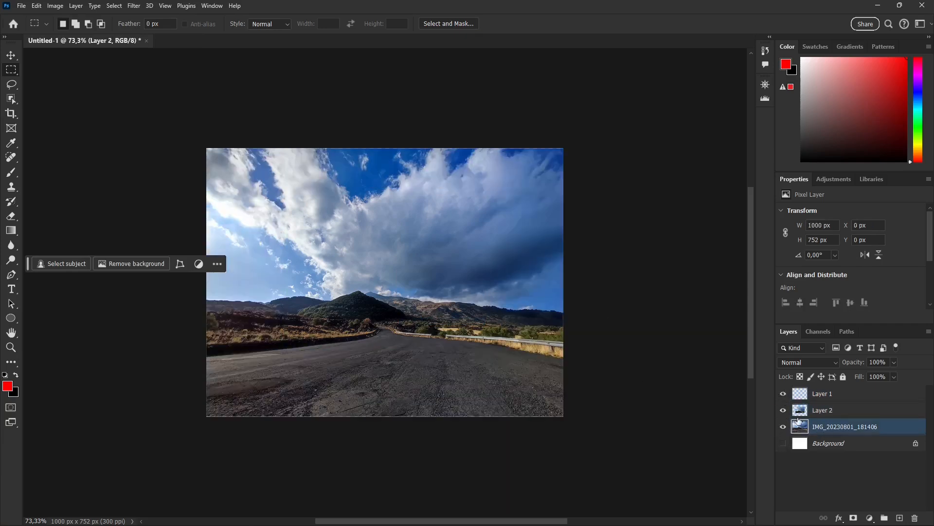
pyautogui.click(784, 410)
pyautogui.moveTo(327, 206); pyautogui.dragTo(476, 329)
# Step: Free-transform the selected pixels, scaling them to about 118% width and 134% height and rotating them about 23° clockwise
pyautogui.rightClick(377, 231)
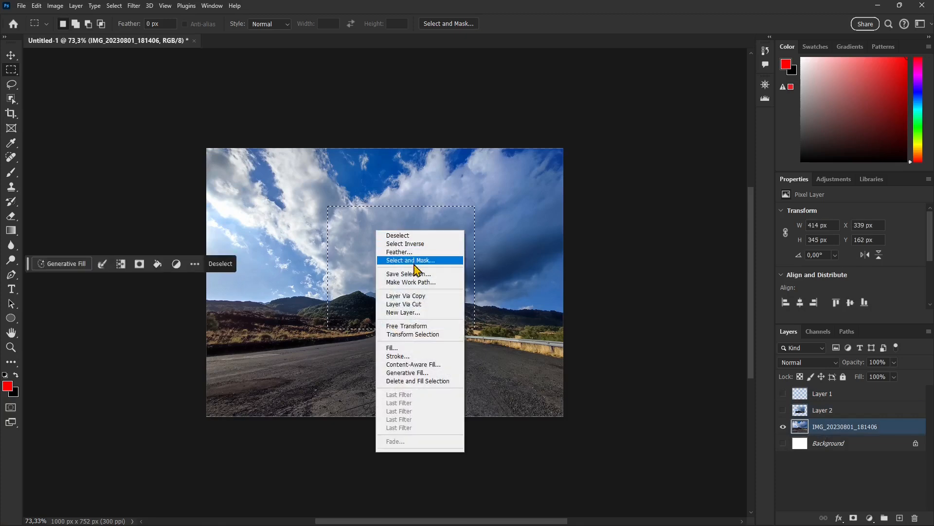
pyautogui.click(404, 325)
pyautogui.moveTo(329, 208)
pyautogui.mouseDown()
pyautogui.moveTo(294, 184)
pyautogui.moveTo(312, 202)
pyautogui.moveTo(244, 271)
pyautogui.moveTo(416, 317)
pyautogui.moveTo(339, 194)
pyautogui.mouseUp()
pyautogui.moveTo(476, 329); pyautogui.dragTo(512, 360)
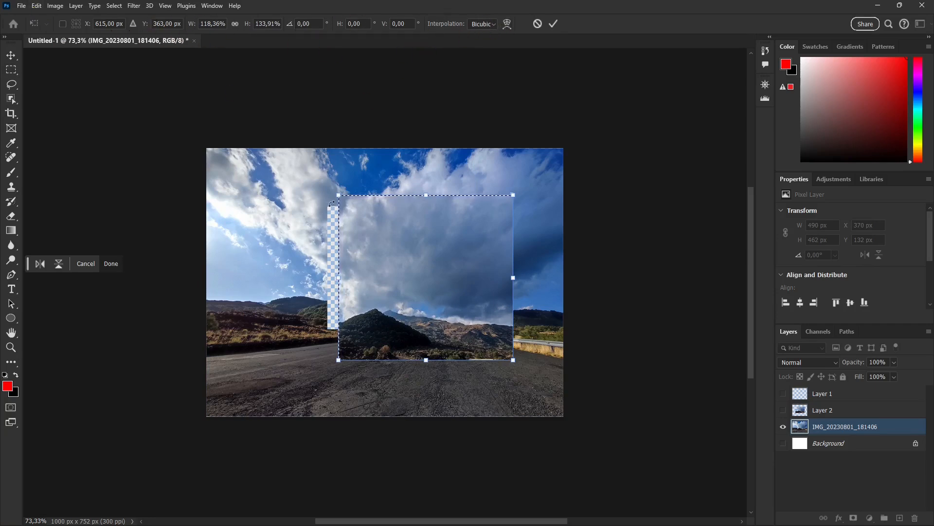
pyautogui.moveTo(494, 187); pyautogui.dragTo(524, 221)
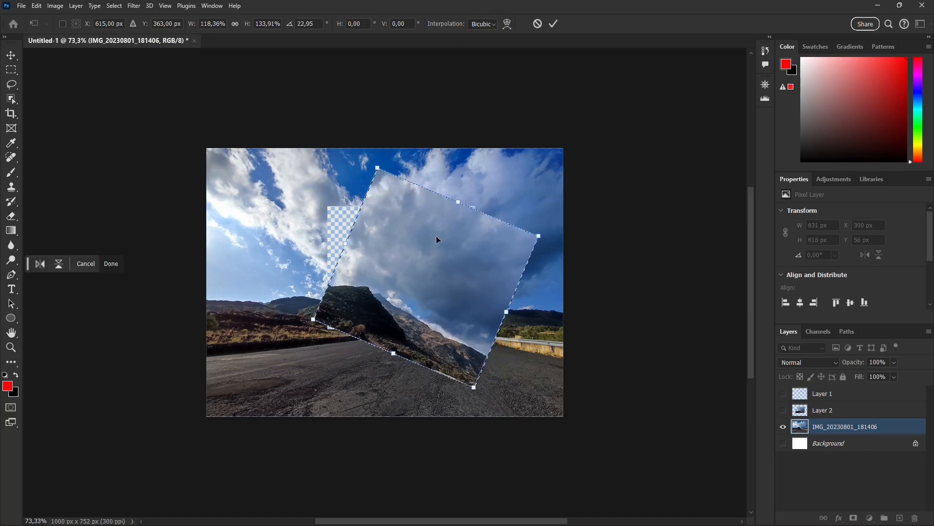
# Step: Undo the scaling and rotation of the selected pixels and cancel the free transform
pyautogui.hotkey('ctrl', 'z')
pyautogui.hotkey('ctrl', 'z')
pyautogui.hotkey('ctrl', 'z')
pyautogui.hotkey('ctrl', 'z')
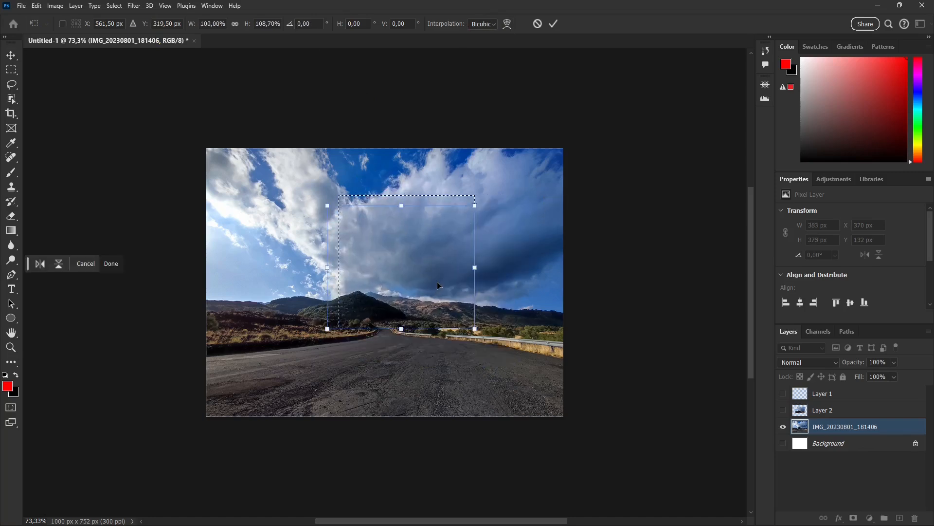
pyautogui.rightClick(380, 249)
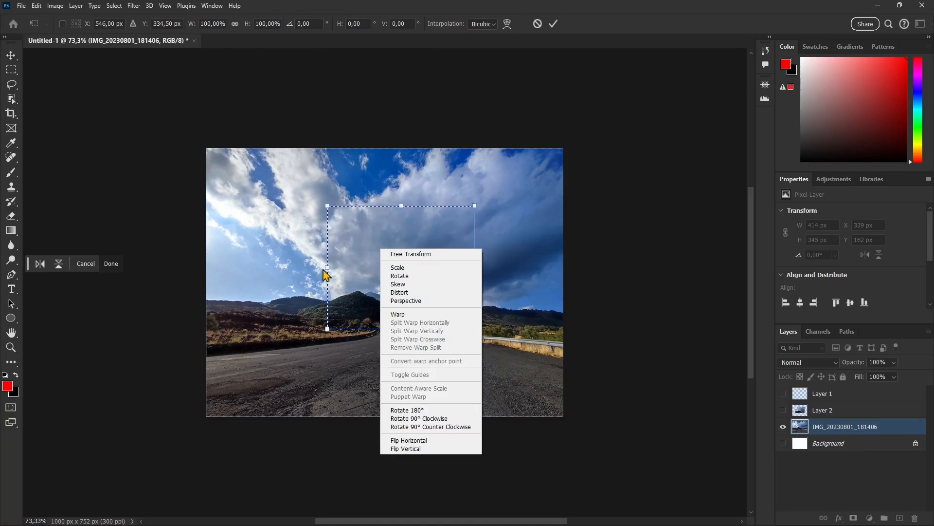
pyautogui.press('Escape')
pyautogui.click(537, 24)
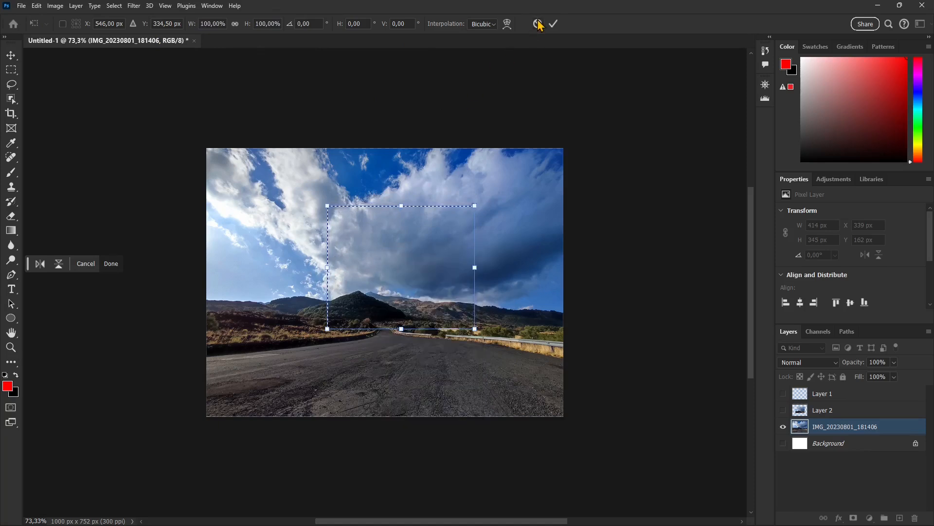
# Step: Transform the selection outline to about 158% width and 104% height, and rotate it about 9° counterclockwise
pyautogui.rightClick(373, 259)
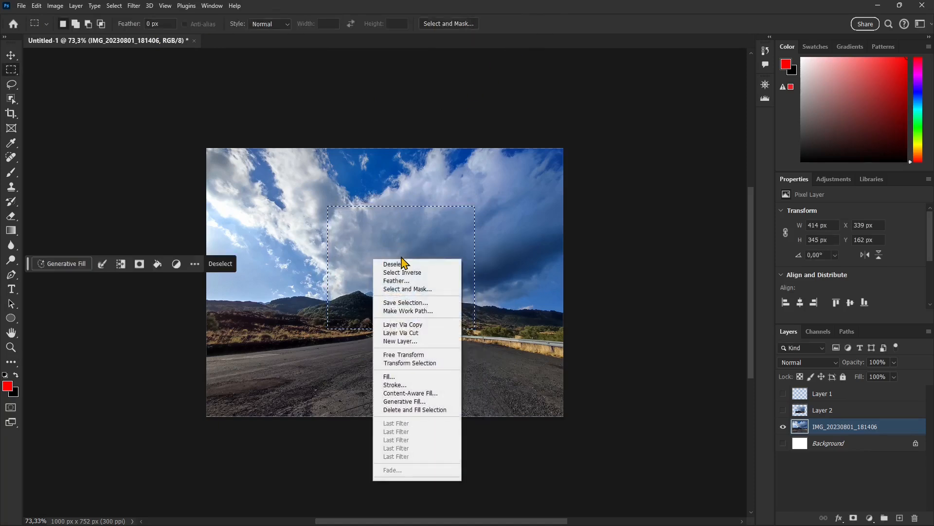
pyautogui.click(412, 363)
pyautogui.moveTo(327, 206); pyautogui.dragTo(395, 231)
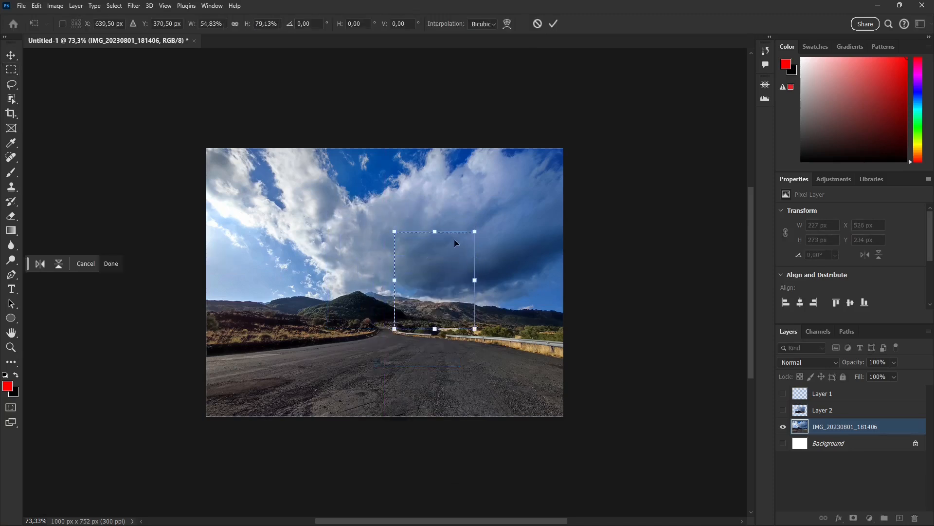
pyautogui.moveTo(476, 231); pyautogui.dragTo(503, 204)
pyautogui.moveTo(396, 265); pyautogui.dragTo(270, 264)
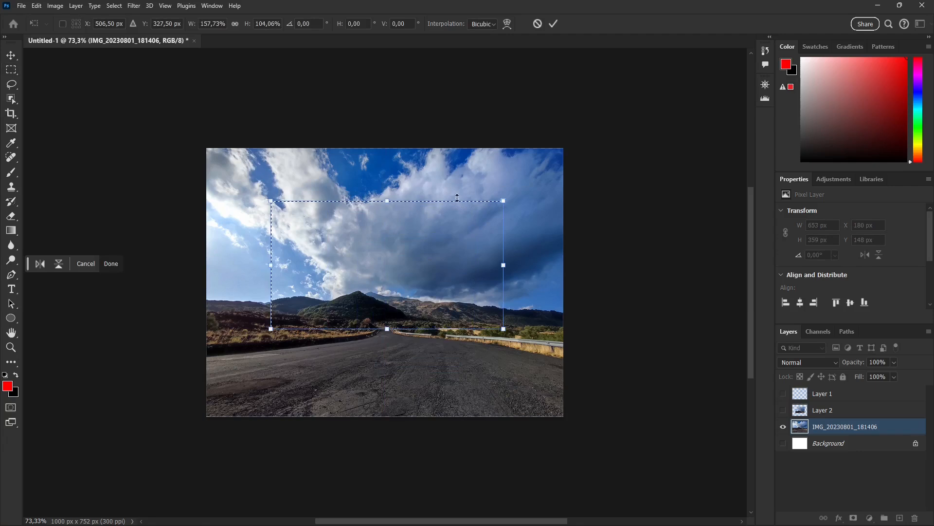
pyautogui.moveTo(508, 188)
pyautogui.mouseDown()
pyautogui.moveTo(497, 229)
pyautogui.moveTo(514, 187)
pyautogui.moveTo(502, 176)
pyautogui.mouseUp()
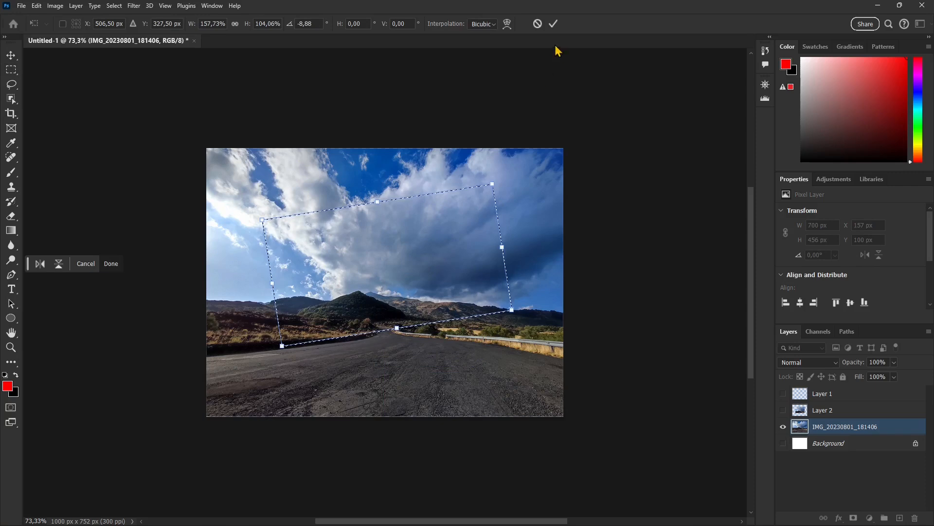
pyautogui.click(553, 23)
# Step: Cut the area inside the rotated selection to a new layer and toggle that layer's visibility to check the cut
pyautogui.rightClick(376, 258)
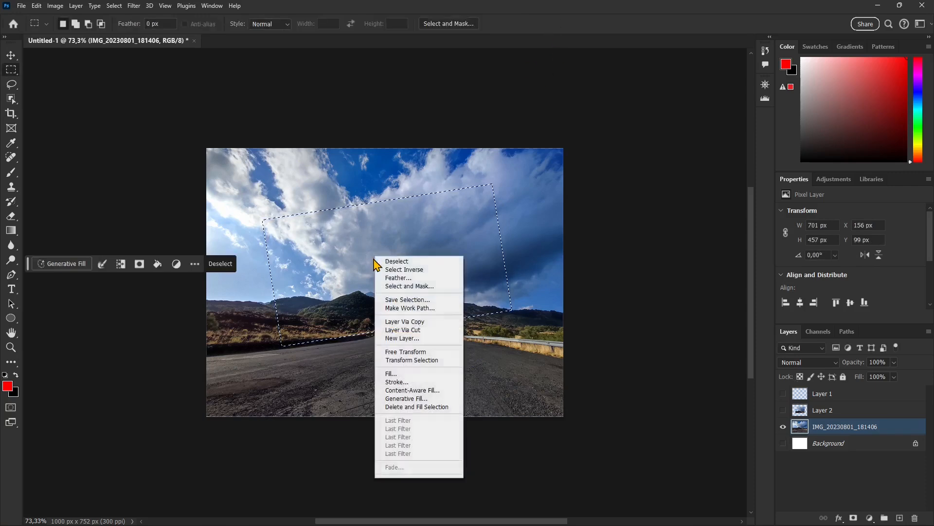
pyautogui.click(399, 329)
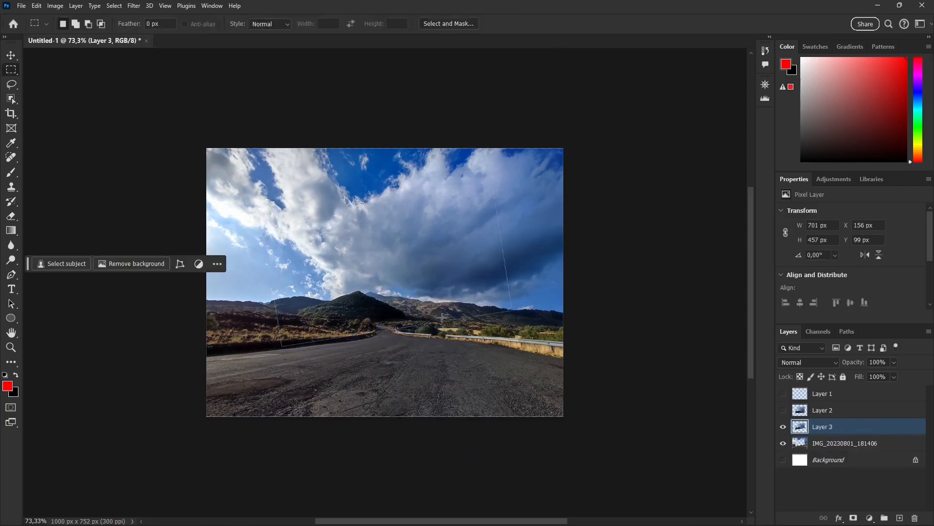
pyautogui.click(785, 431)
pyautogui.click(785, 431)
pyautogui.click(786, 431)
pyautogui.click(786, 431)
# Step: Undo the layer cut and the selection transform
pyautogui.hotkey('ctrl', ',')
pyautogui.hotkey('ctrl', ',')
pyautogui.hotkey('ctrl', ',')
pyautogui.hotkey('ctrl', ',')
pyautogui.hotkey('ctrl', 'e')
pyautogui.hotkey('ctrl', 'shift', 'd')
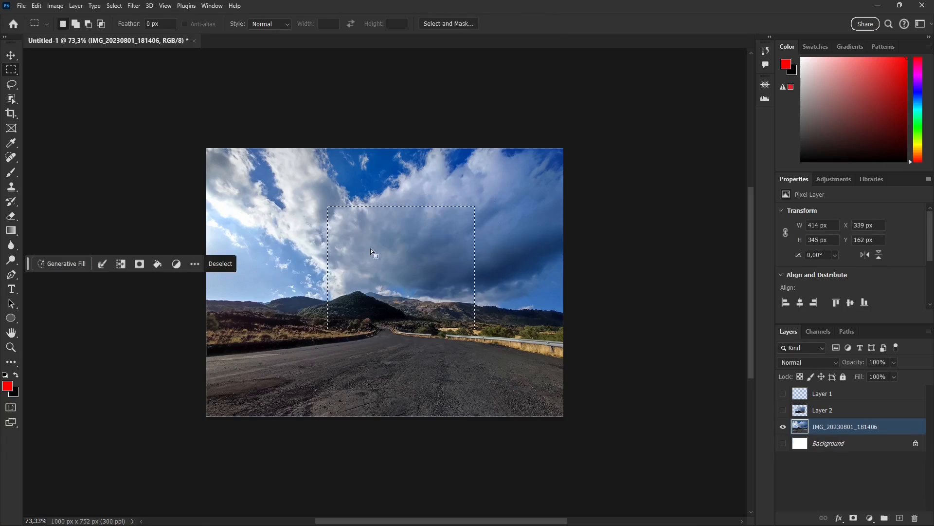
# Step: Try filling the selection in the middle of the photo with Content-Aware contents, and deselect the area
pyautogui.rightClick(370, 248)
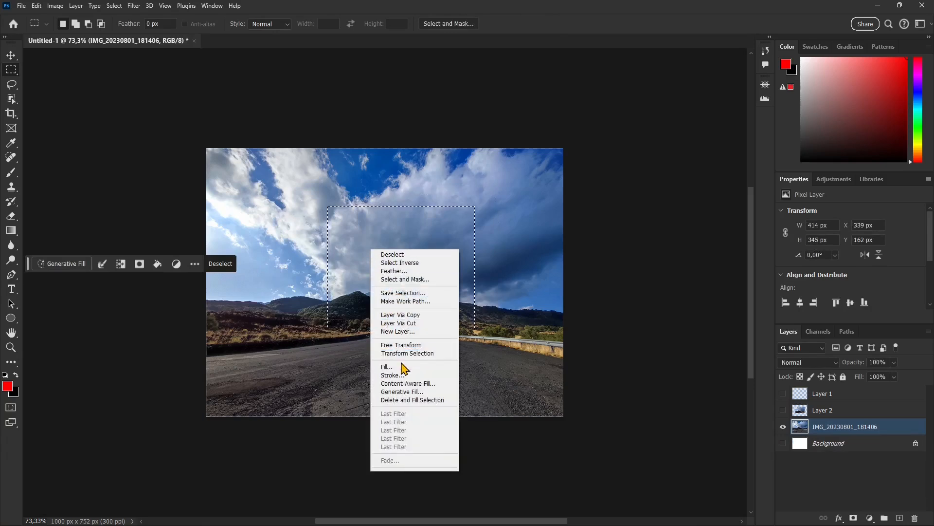
pyautogui.click(404, 367)
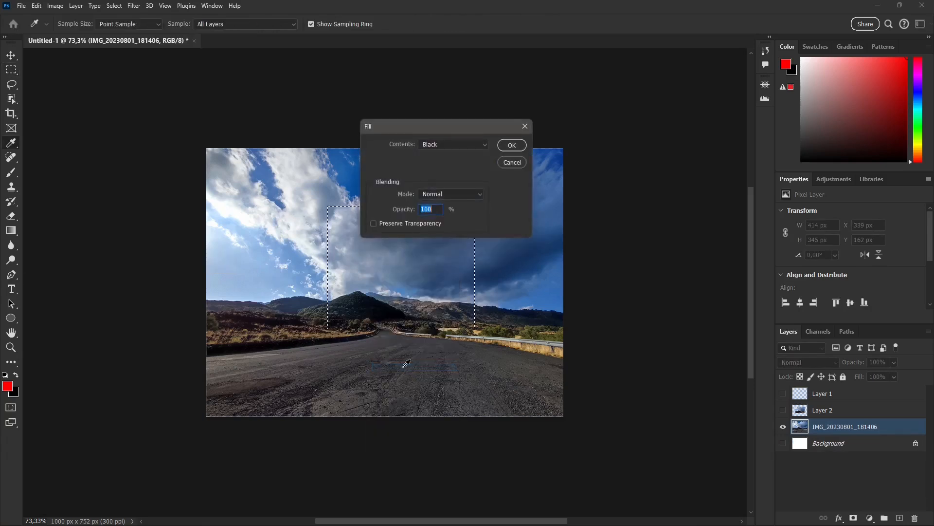
pyautogui.click(434, 145)
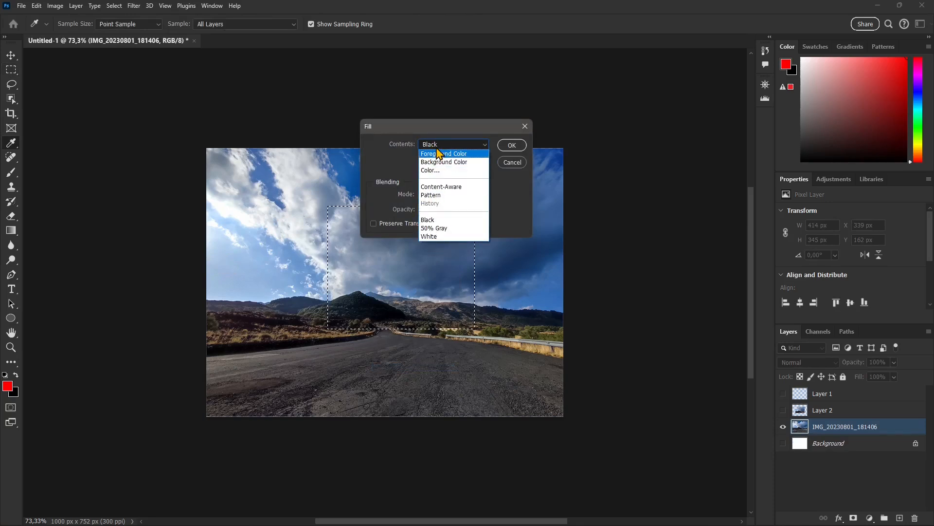
pyautogui.click(454, 189)
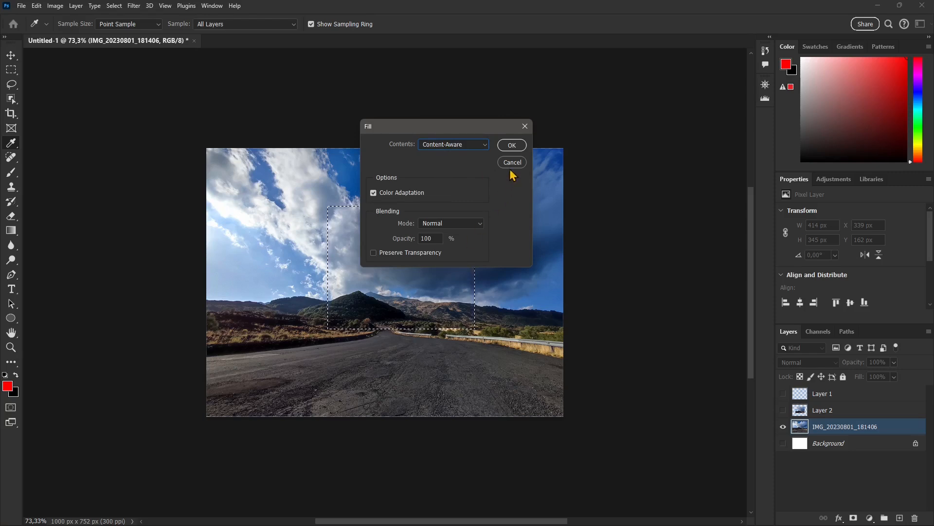
pyautogui.click(512, 145)
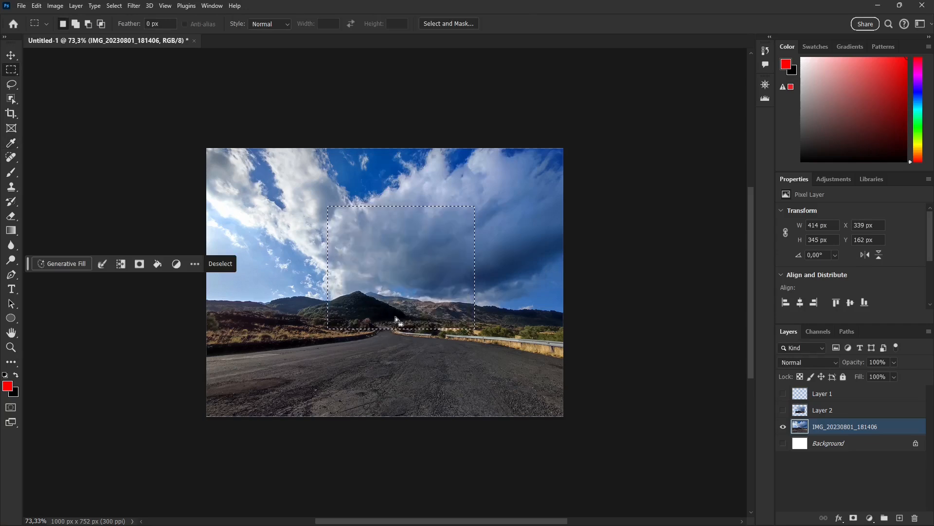
pyautogui.click(377, 372)
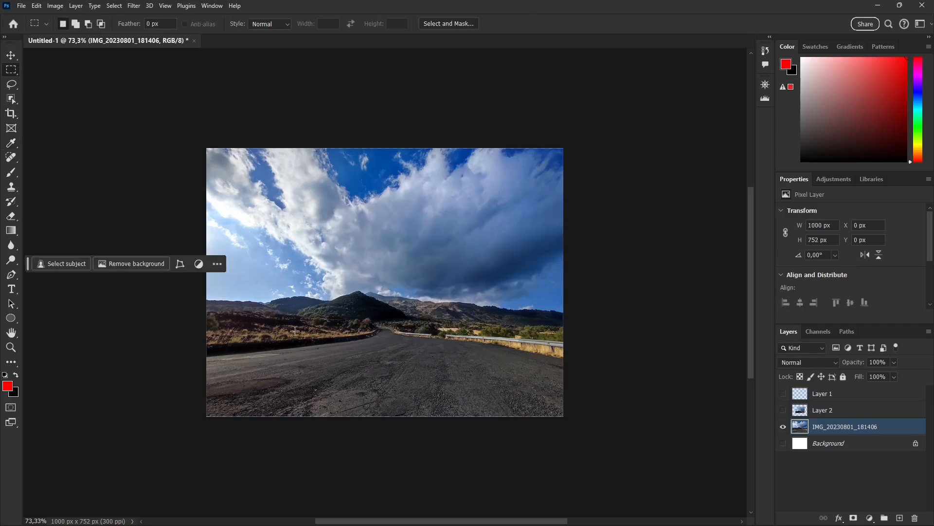
# Step: Marquee-select a sky area about 171 × 147 px above the hills left of the road and Content-Aware Fill it to a new layer
pyautogui.moveTo(250, 250); pyautogui.dragTo(311, 302)
pyautogui.rightClick(279, 272)
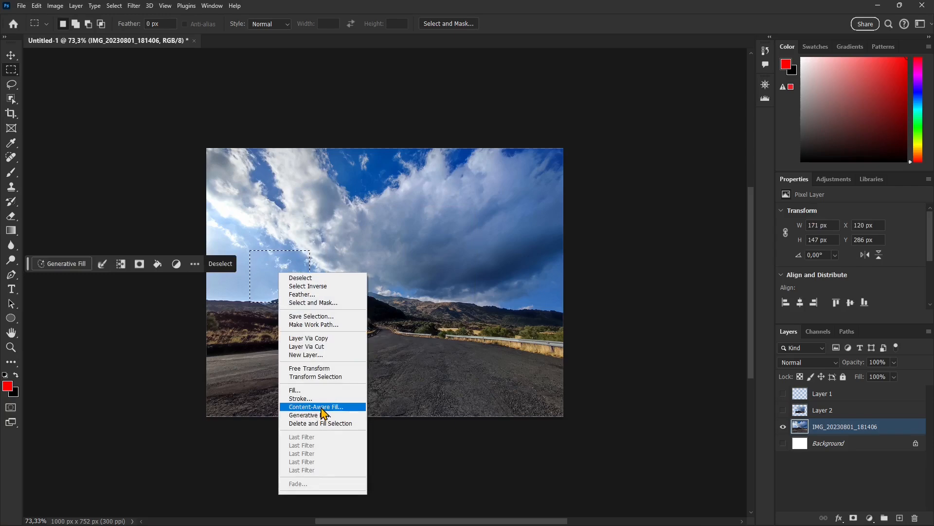
pyautogui.click(340, 408)
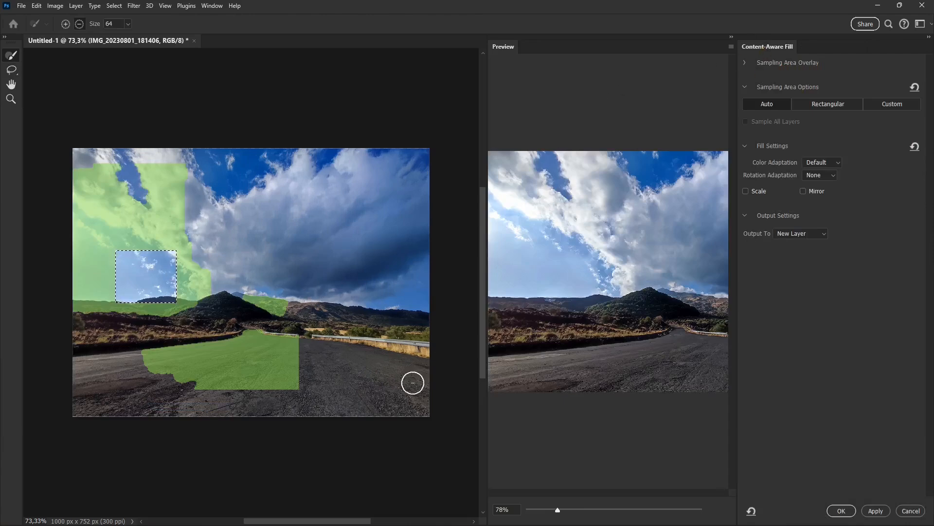
pyautogui.click(847, 511)
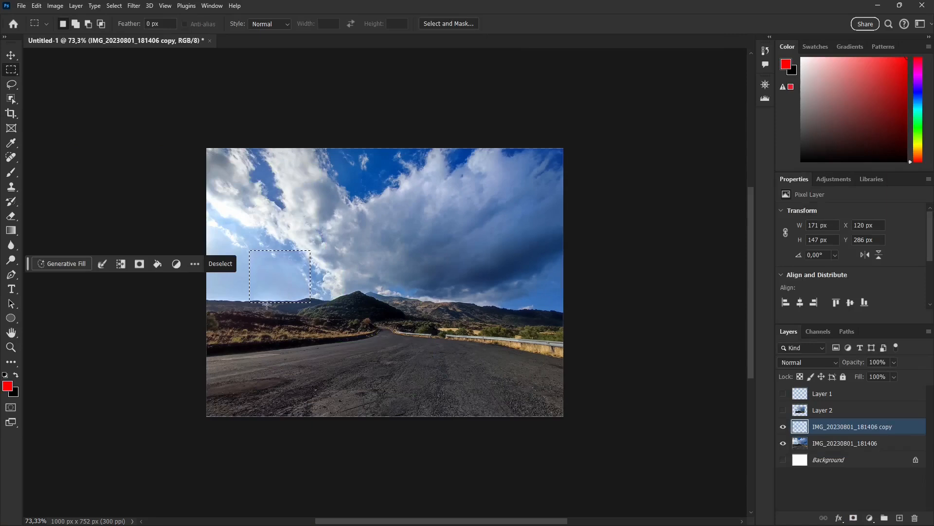
# Step: Undo the content-aware fill of the sky area and deselect it
pyautogui.hotkey('ctrl', 'z')
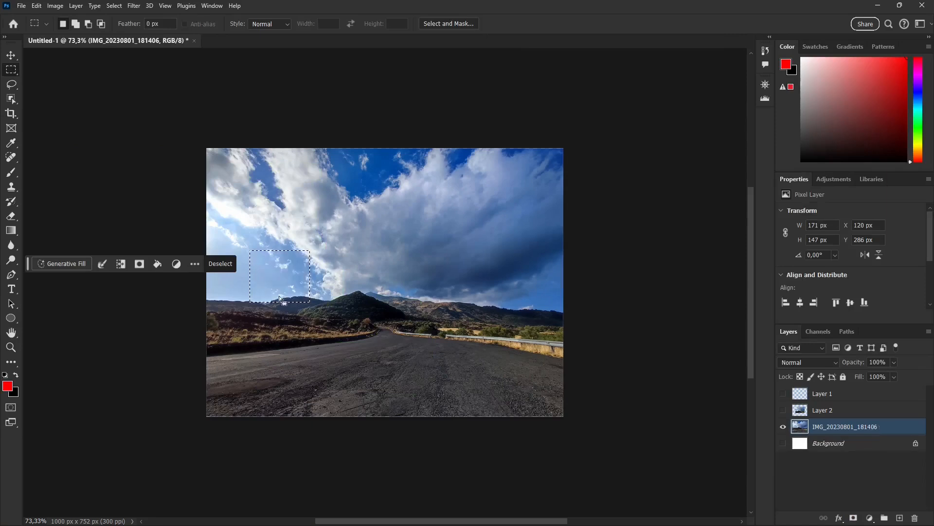
pyautogui.click(276, 262)
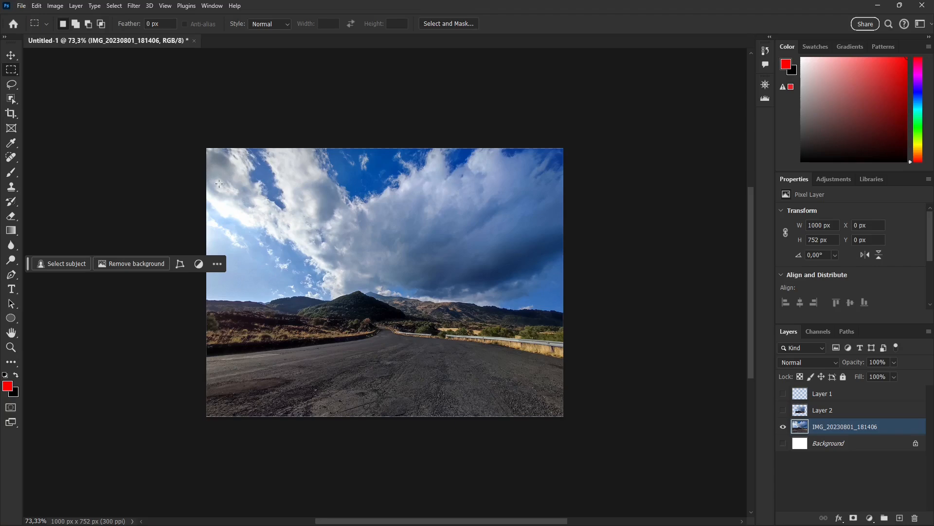
# Step: Open the beach photo IMG_20230728_123258 from the Photos folder
pyautogui.click(24, 7)
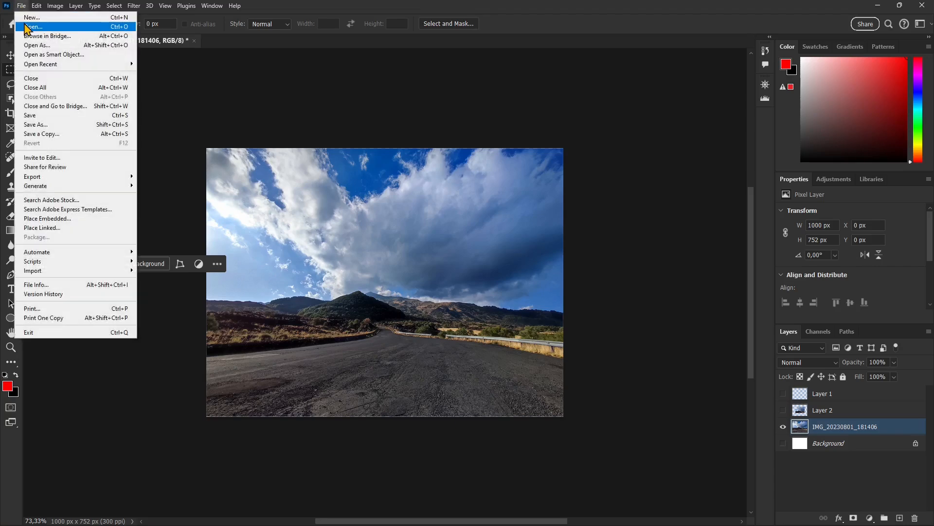
pyautogui.click(30, 27)
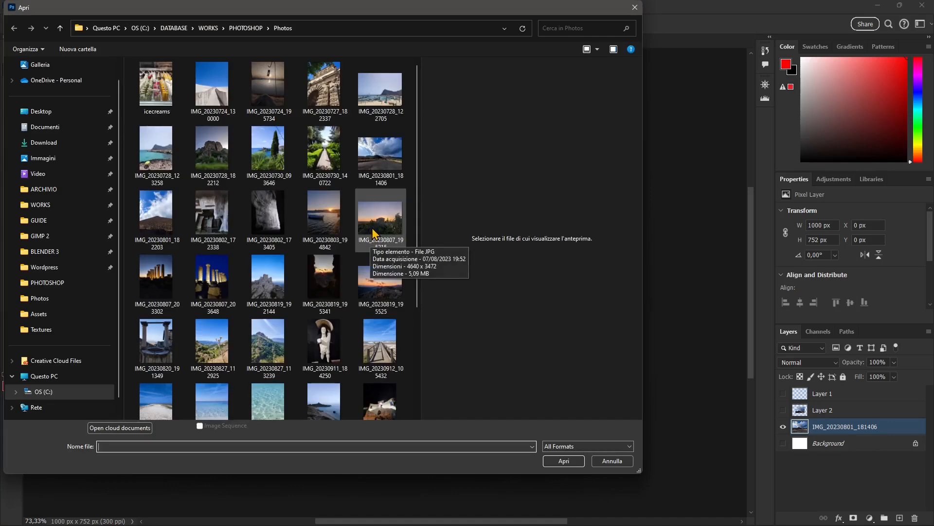
pyautogui.click(177, 147)
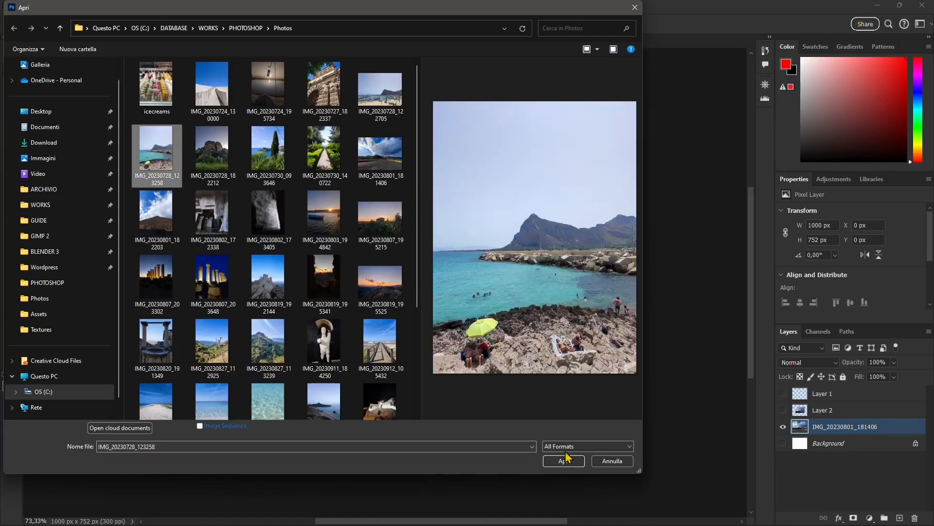
pyautogui.click(571, 466)
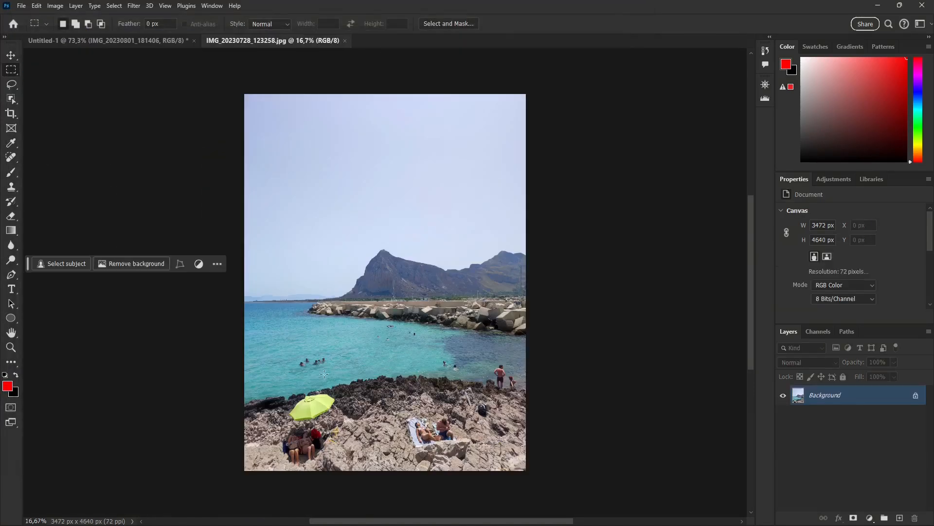
# Step: Marquee-select the swimmers above the green umbrella, about 659 × 418 px, remove them with Content-Aware Fill to a new layer, and deselect
pyautogui.scroll(2, 300, 394)
pyautogui.moveTo(283, 335); pyautogui.dragTo(347, 375)
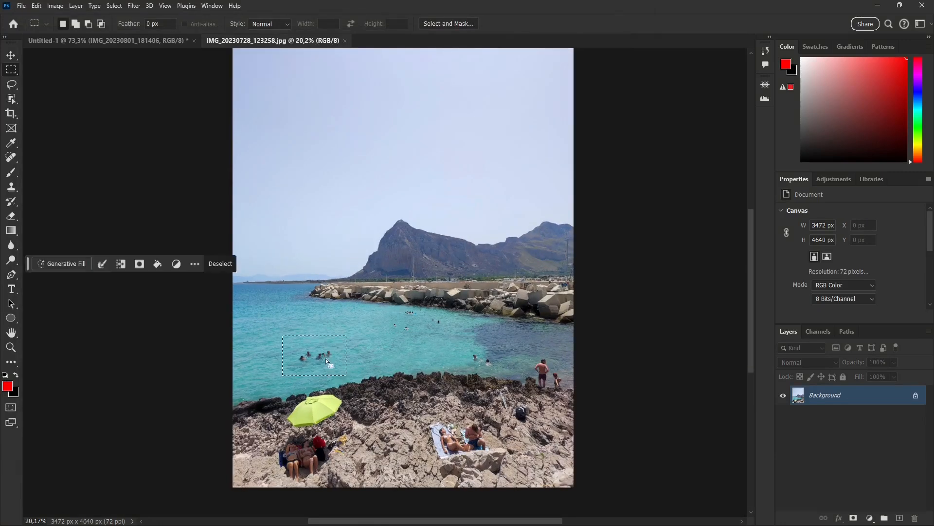
pyautogui.rightClick(314, 358)
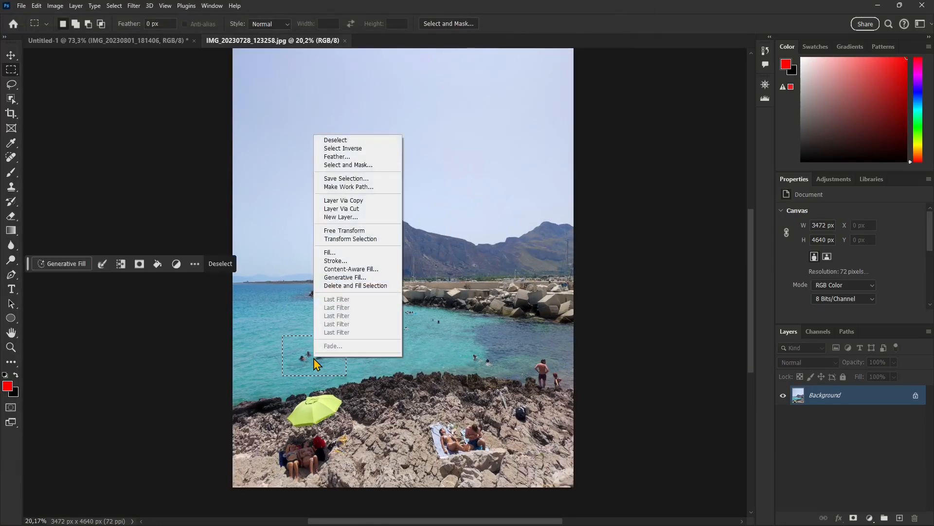
pyautogui.click(343, 269)
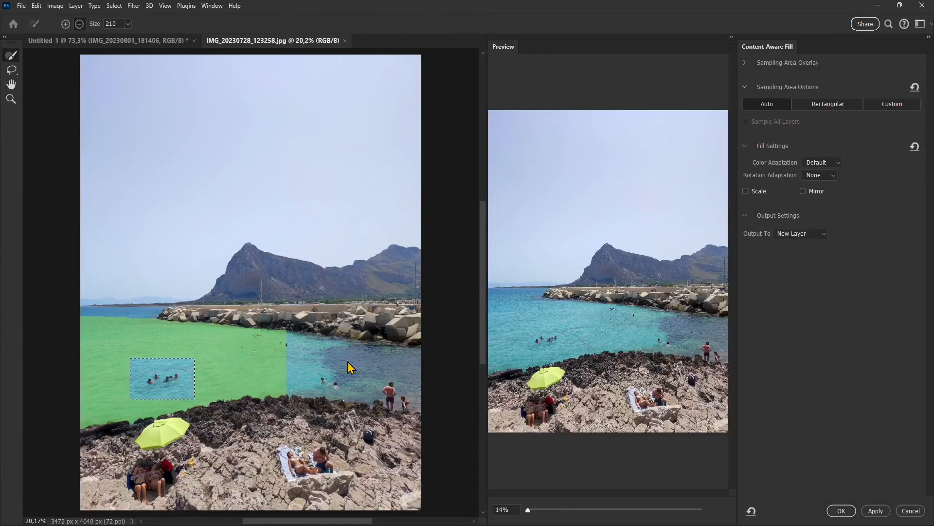
pyautogui.click(842, 511)
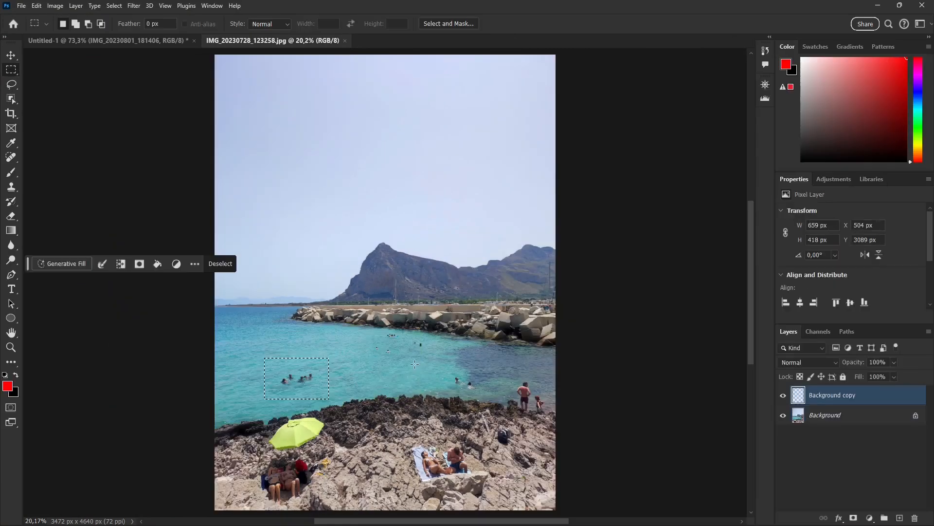
pyautogui.click(287, 376)
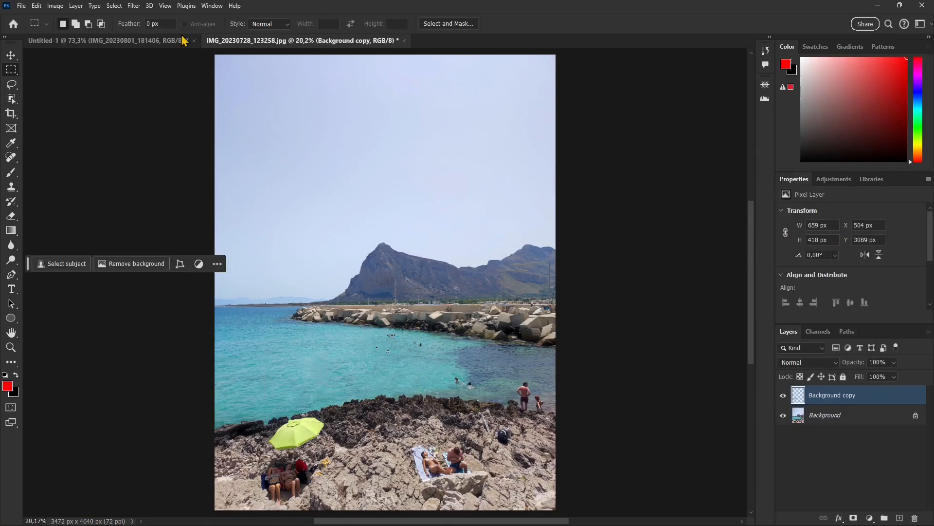
# Step: Switch back to the Untitled-1 document
pyautogui.click(166, 42)
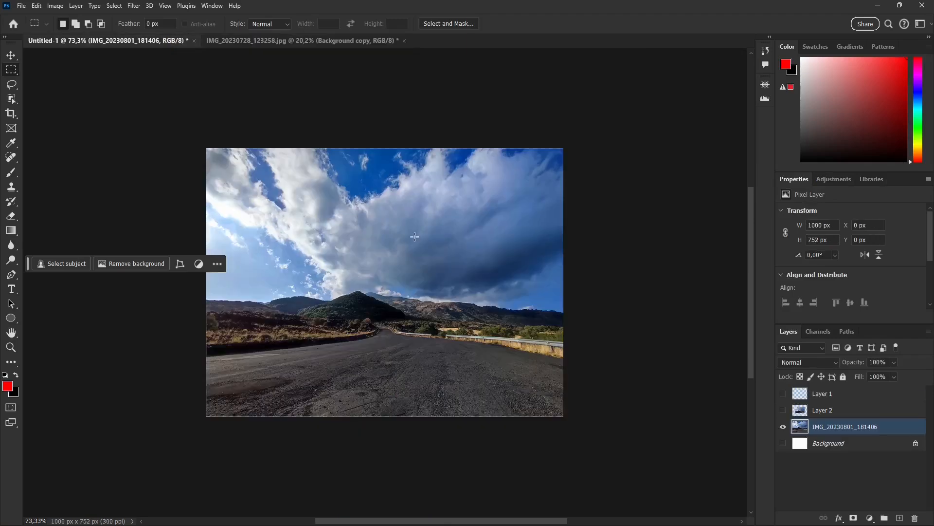
pyautogui.moveTo(323, 250); pyautogui.dragTo(424, 355)
pyautogui.rightClick(356, 281)
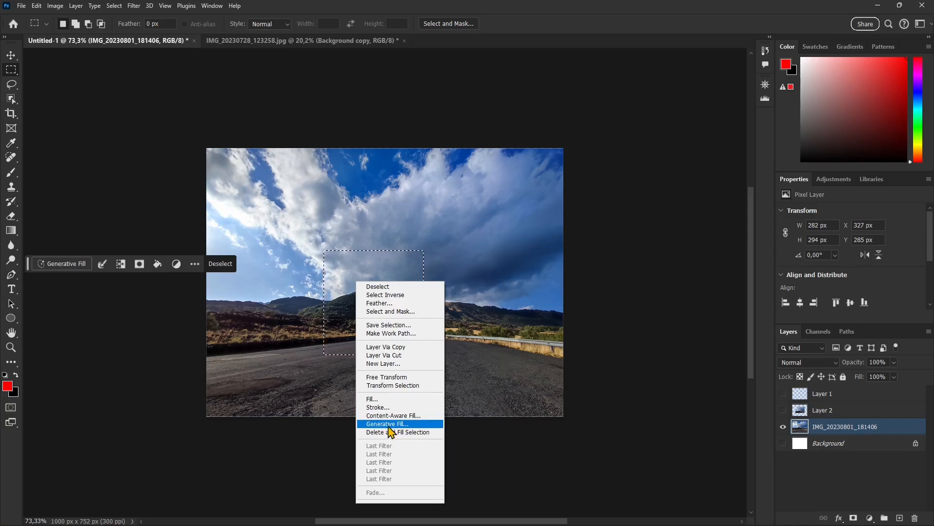
pyautogui.click(346, 214)
pyautogui.click(376, 305)
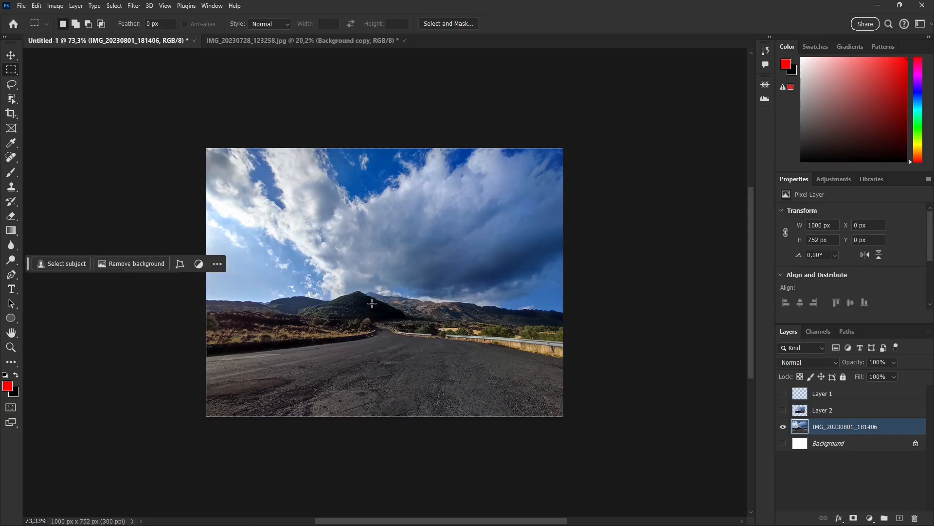
pyautogui.moveTo(318, 216); pyautogui.dragTo(412, 282)
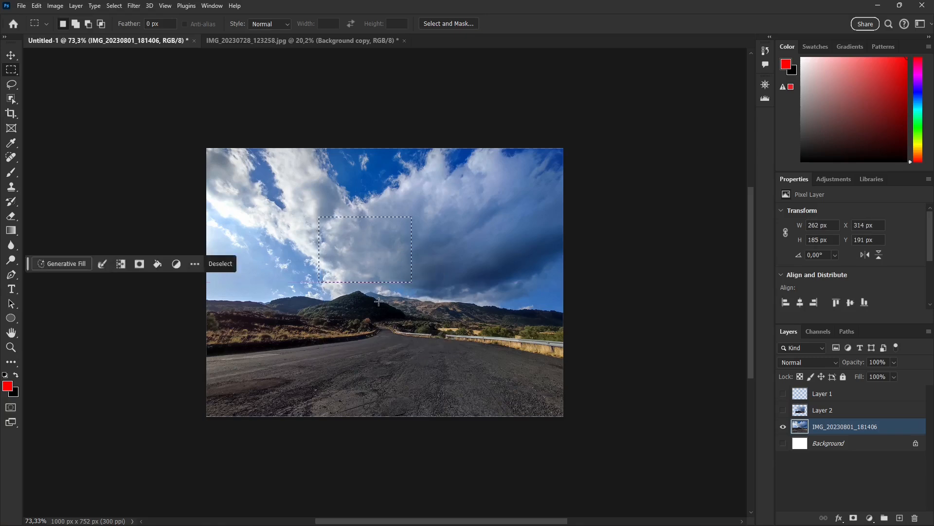
# Step: Marquee-select an area about 517 × 348 px over the road and hills, and generate a Generative Fill with the prompt "girl on motorcycle"
pyautogui.moveTo(314, 276); pyautogui.dragTo(498, 398)
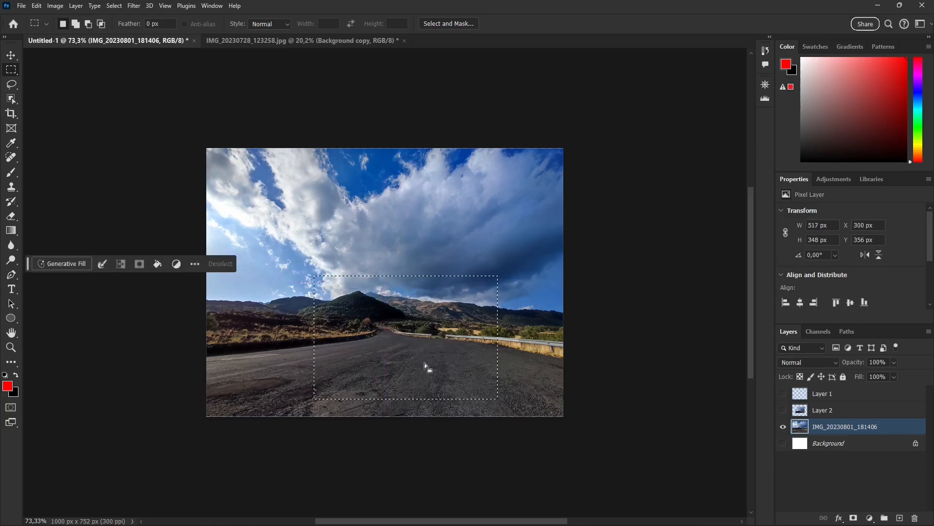
pyautogui.click(67, 264)
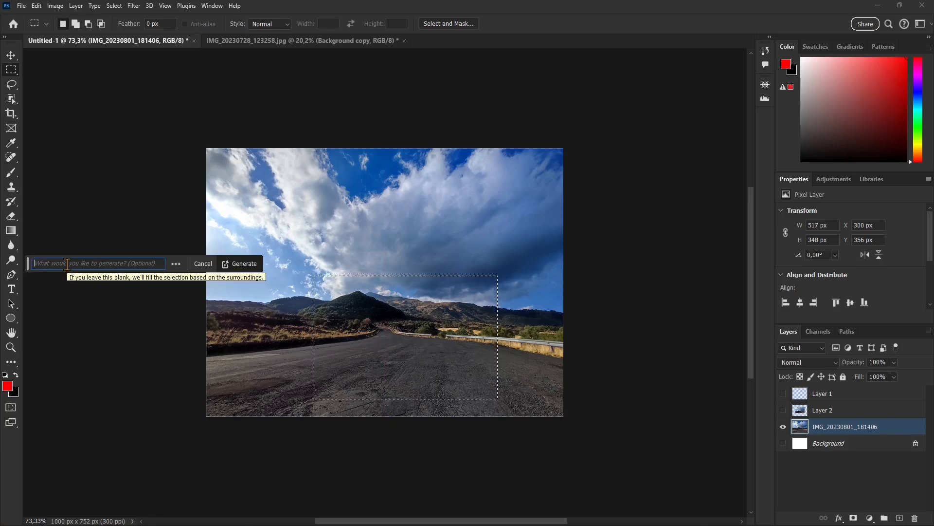
pyautogui.write('glrl on moto')
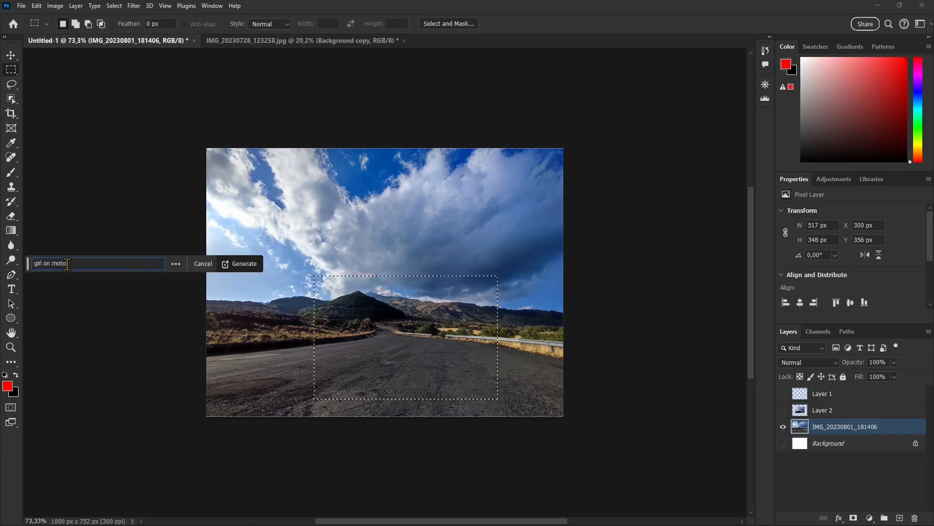
pyautogui.write('rcicle')
pyautogui.press('BackSpace')
pyautogui.press('BackSpace')
pyautogui.press('BackSpace')
pyautogui.press('BackSpace')
pyautogui.write('ycle')
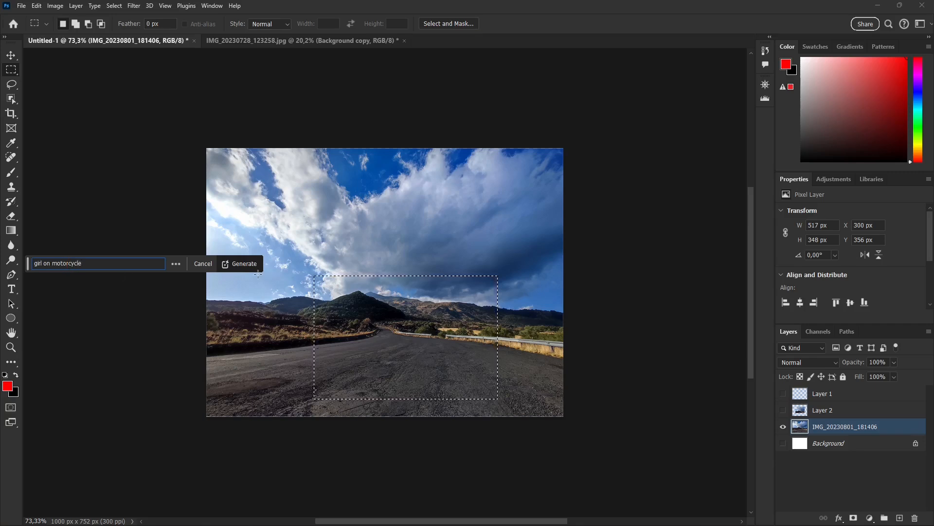
pyautogui.click(244, 265)
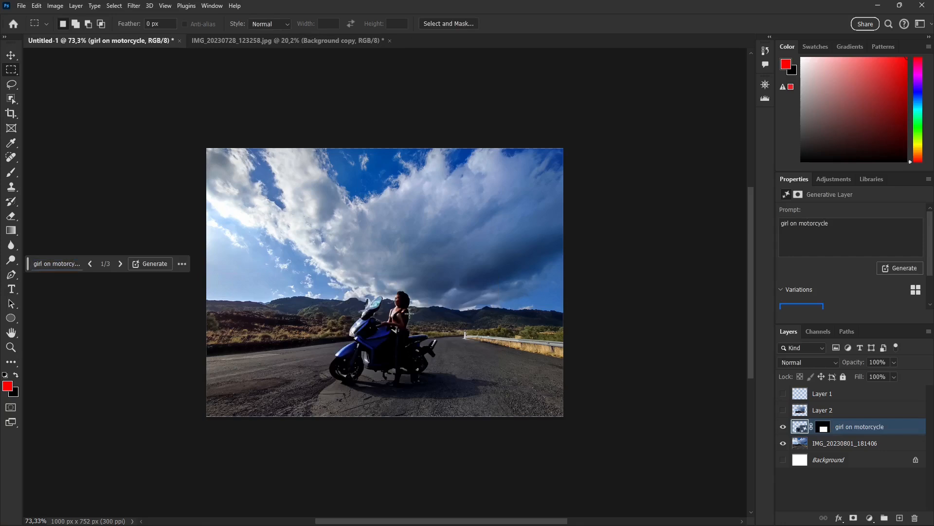
# Step: Compare the three generated variations of the girl on motorcycle layer and return to the first one
pyautogui.click(121, 263)
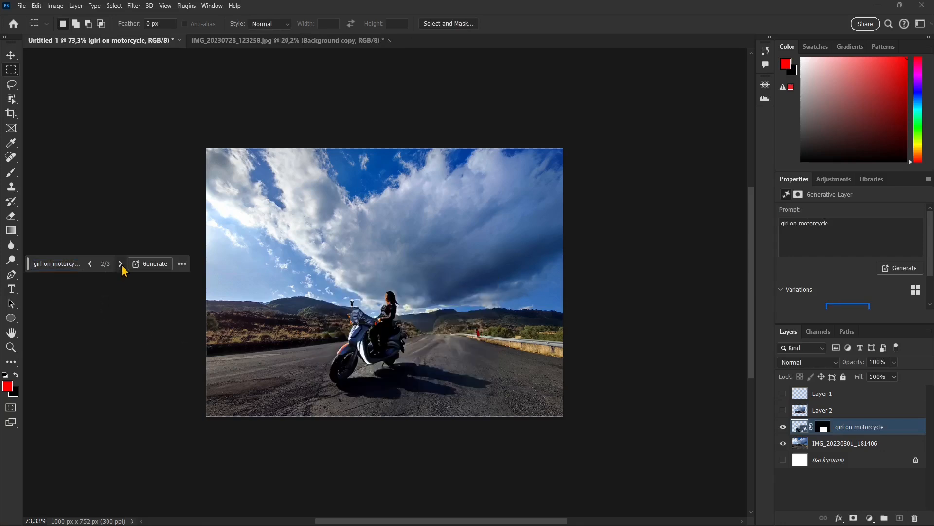
pyautogui.click(120, 264)
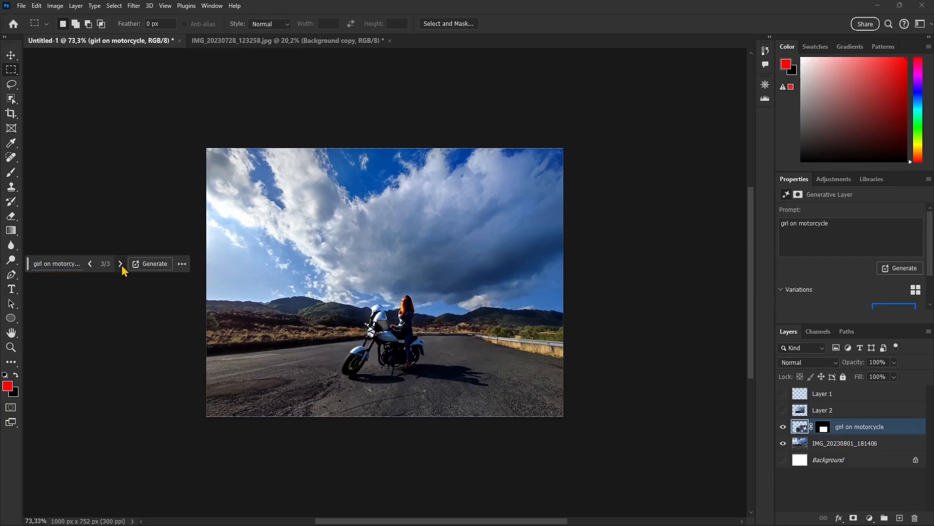
pyautogui.click(90, 263)
pyautogui.click(90, 264)
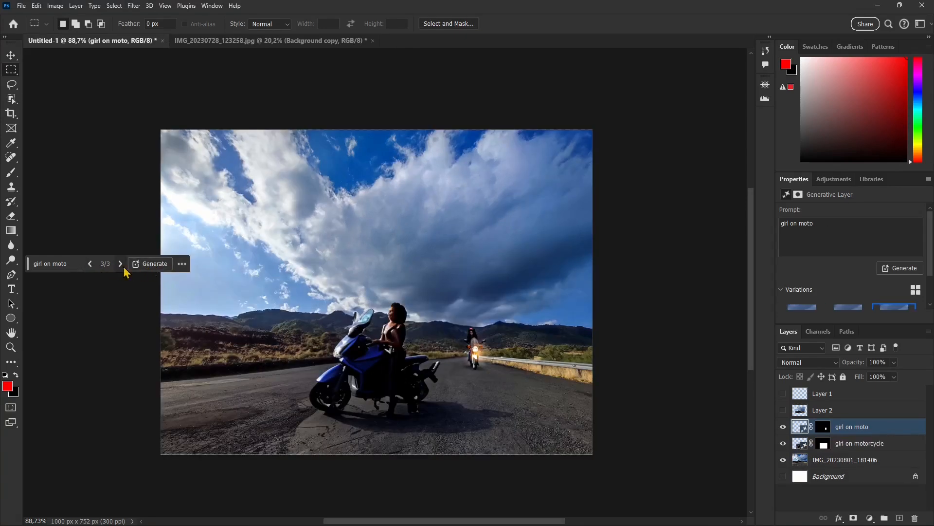
# Step: Marquee-select a narrow area at the roadside in front of the blue motorcycle and generate a Generative Fill with the prompt "girl on moto"
pyautogui.moveTo(253, 288); pyautogui.dragTo(296, 381)
pyautogui.moveTo(243, 314); pyautogui.dragTo(299, 385)
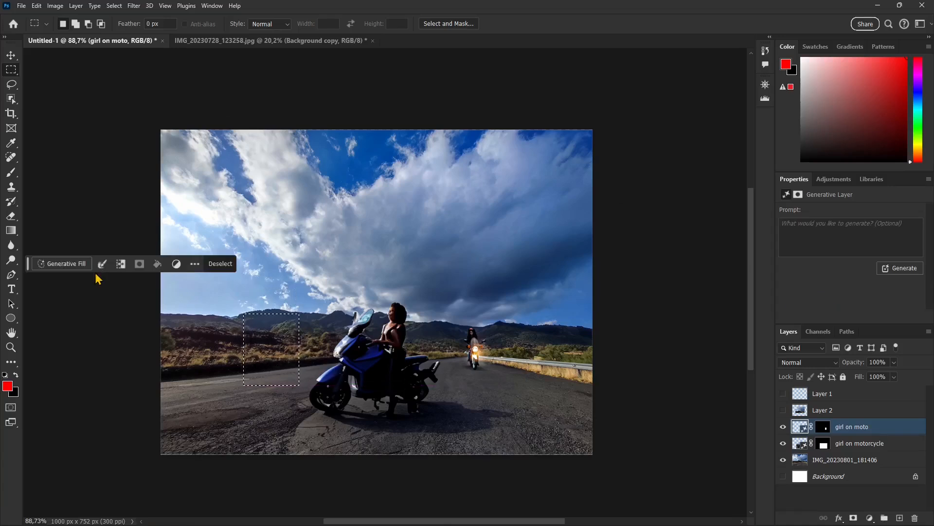
pyautogui.click(74, 265)
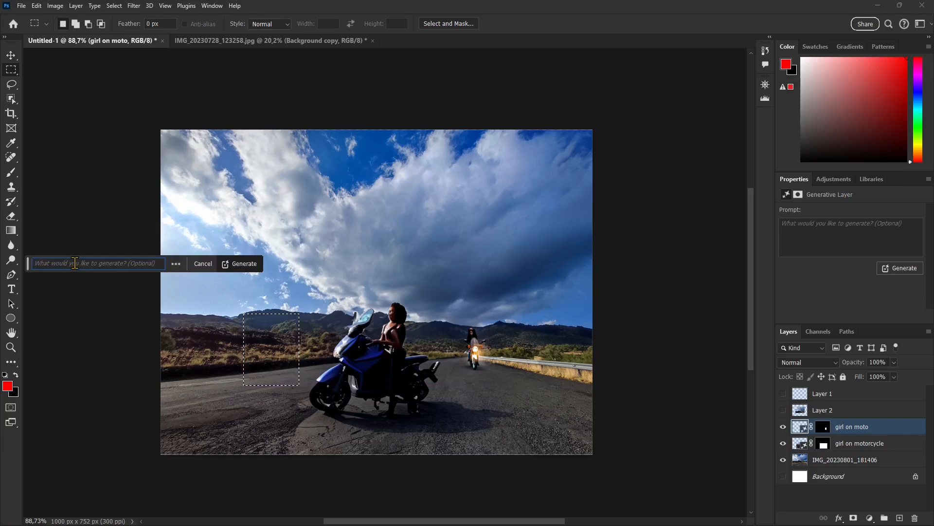
pyautogui.write('girl on moto')
pyautogui.press('Return')
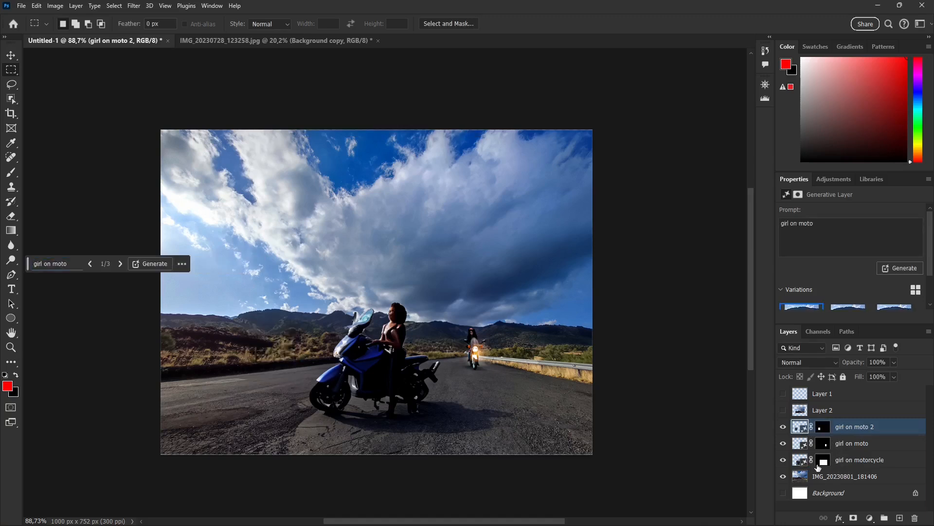
# Step: Browse the generated variations of the girl on moto 2 layer and keep the third one
pyautogui.click(121, 264)
pyautogui.click(121, 263)
pyautogui.click(120, 263)
pyautogui.click(121, 263)
pyautogui.click(120, 264)
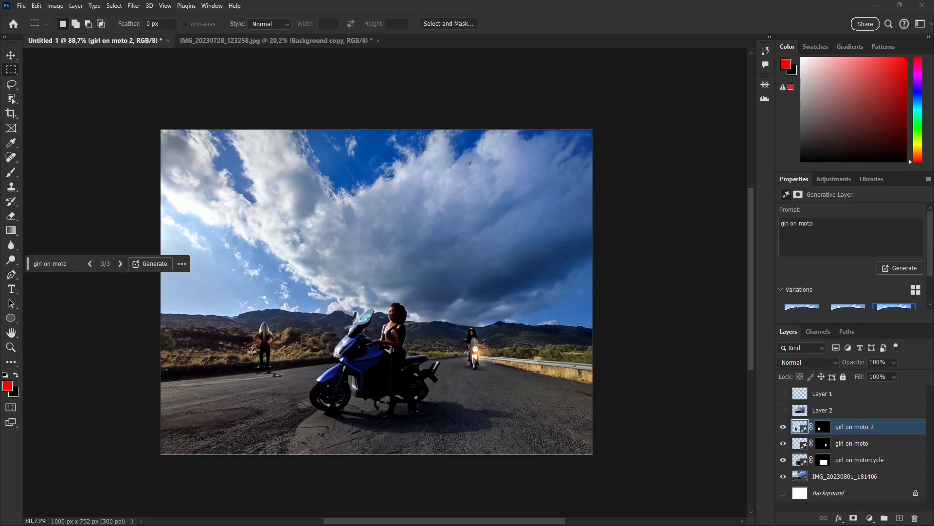
# Step: Toggle the visibility of the girl on moto 2 and girl on moto layers to compare the image with and without them
pyautogui.click(783, 428)
pyautogui.click(783, 428)
pyautogui.click(784, 428)
pyautogui.click(783, 428)
pyautogui.click(783, 443)
pyautogui.click(783, 444)
pyautogui.click(783, 443)
# Step: Open the photo IMG_20230801_182203 from the Photos folder
pyautogui.click(22, 6)
pyautogui.click(29, 28)
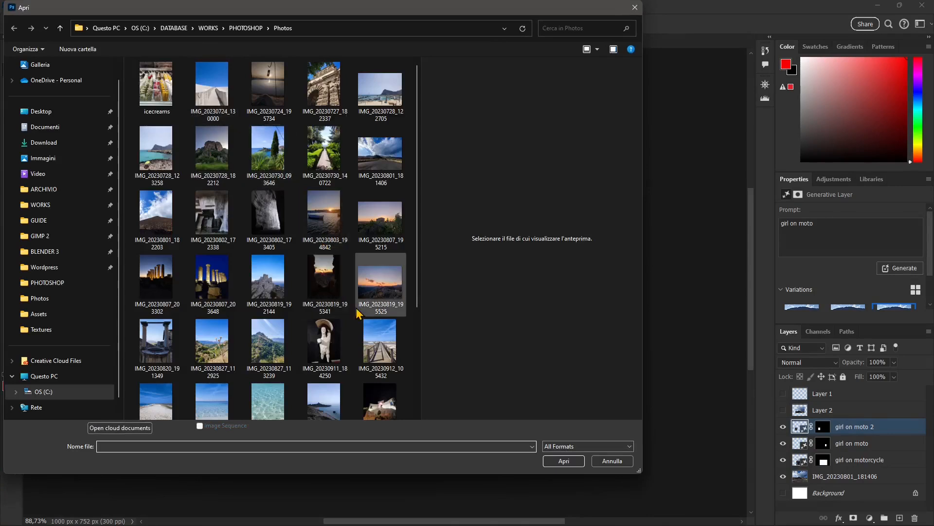
pyautogui.scroll(-3, 339, 283)
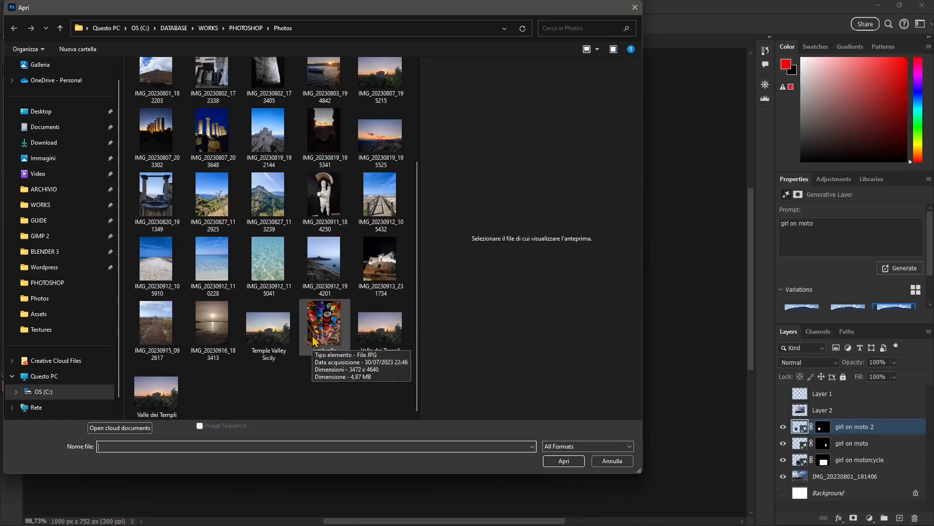
pyautogui.scroll(3, 313, 341)
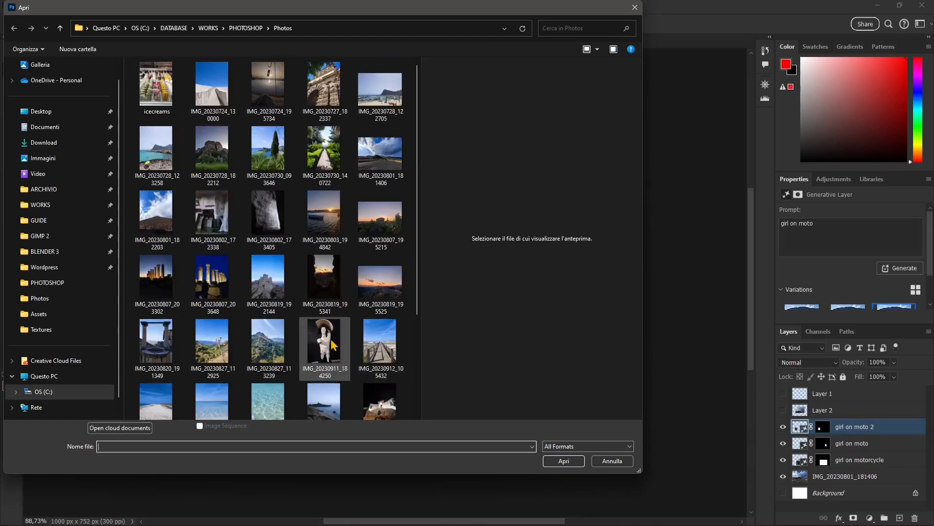
pyautogui.click(155, 211)
pyautogui.click(565, 461)
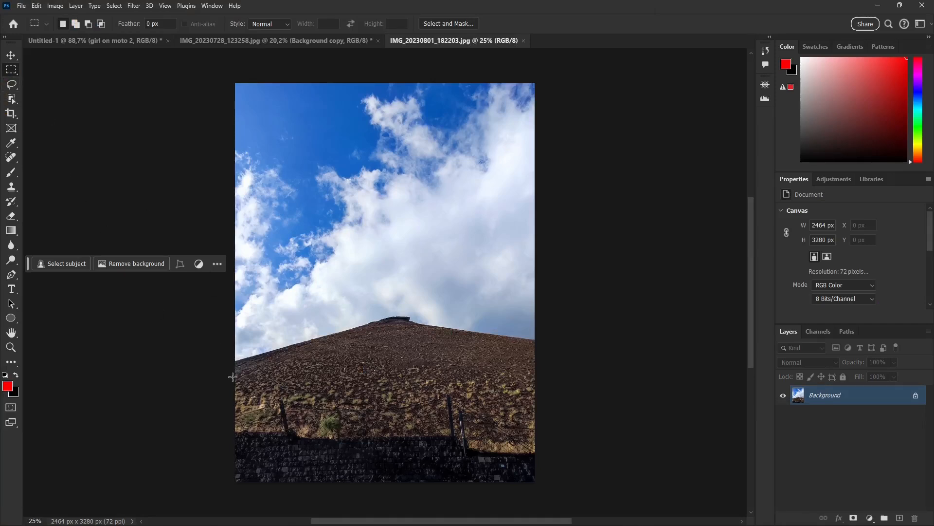
# Step: Marquee-select the wall and posts across the photo's base, about 2464 × 734 px, and apply Content-Aware Fill to a new layer
pyautogui.moveTo(232, 392); pyautogui.dragTo(584, 497)
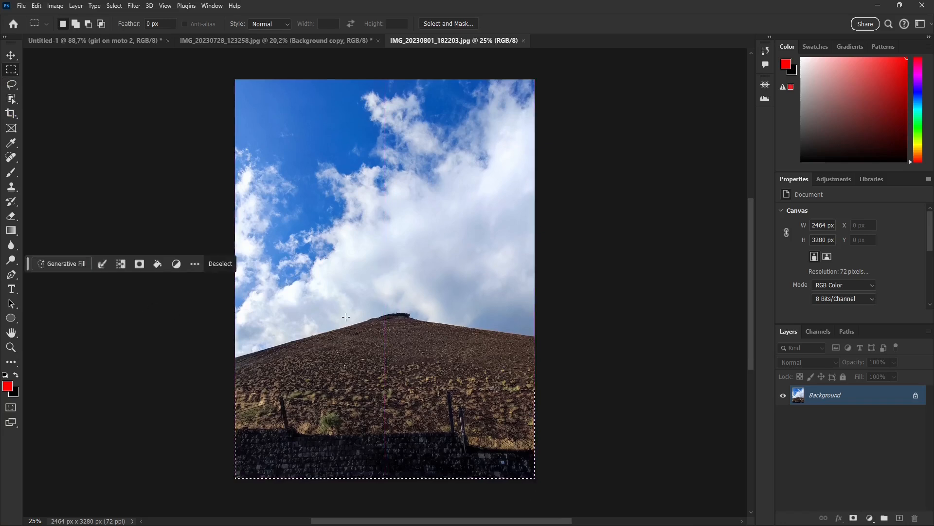
pyautogui.rightClick(422, 401)
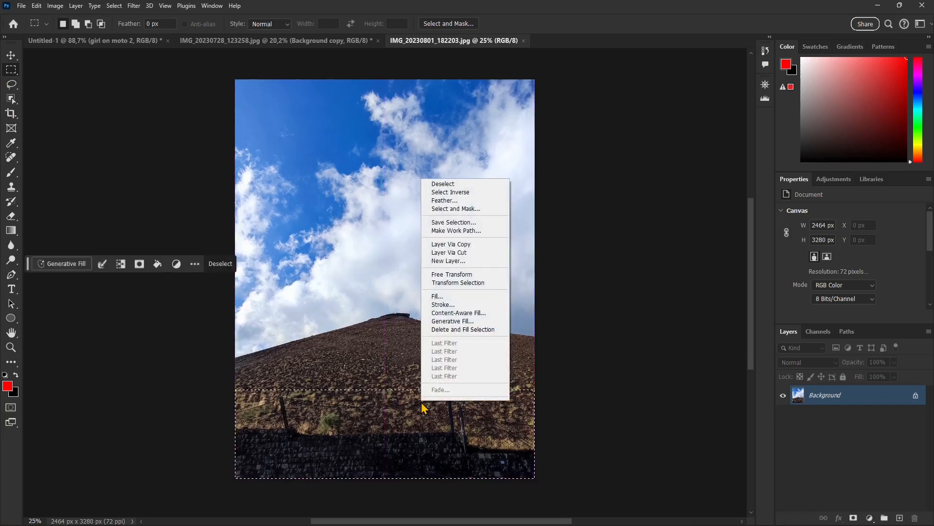
pyautogui.click(450, 313)
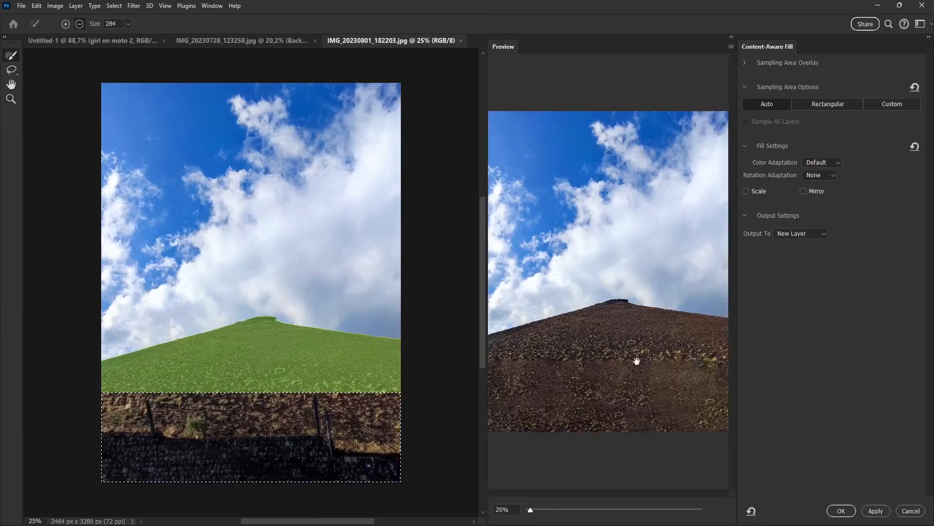
pyautogui.click(841, 511)
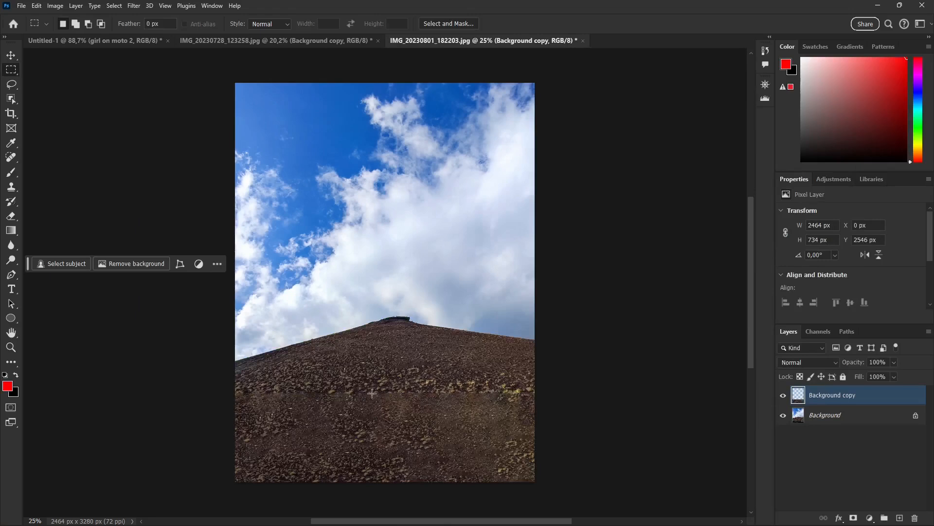
# Step: Undo the content-aware fill and generate a Generative Fill without a prompt in the same selection
pyautogui.hotkey('ctrl', 'z')
pyautogui.hotkey('ctrl', 'z')
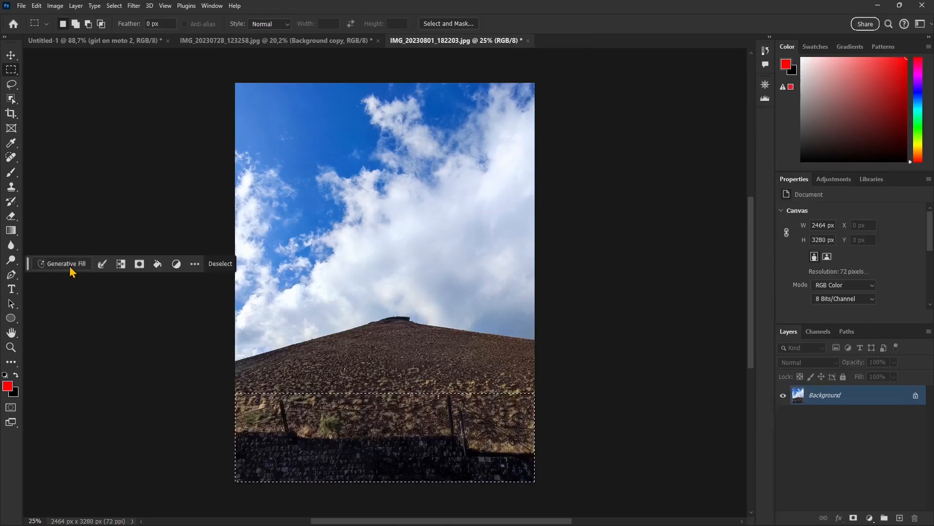
pyautogui.rightClick(375, 418)
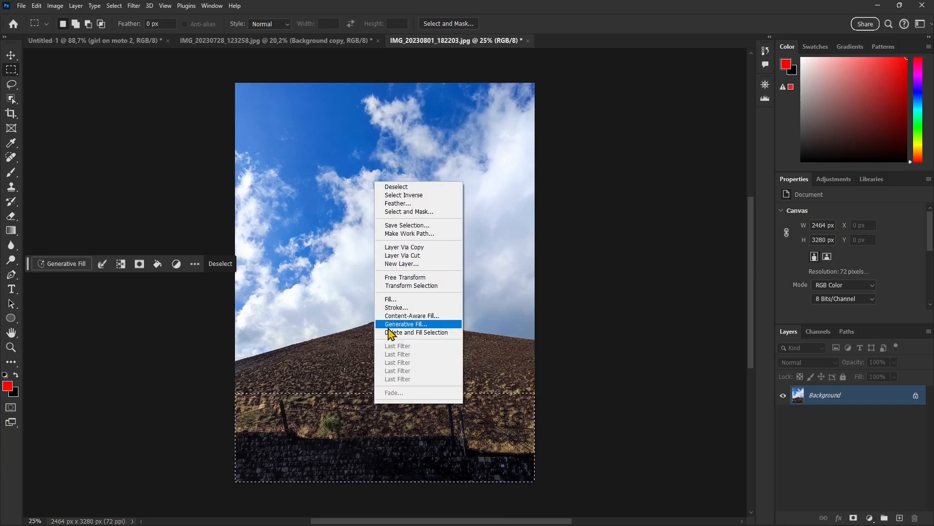
pyautogui.click(408, 324)
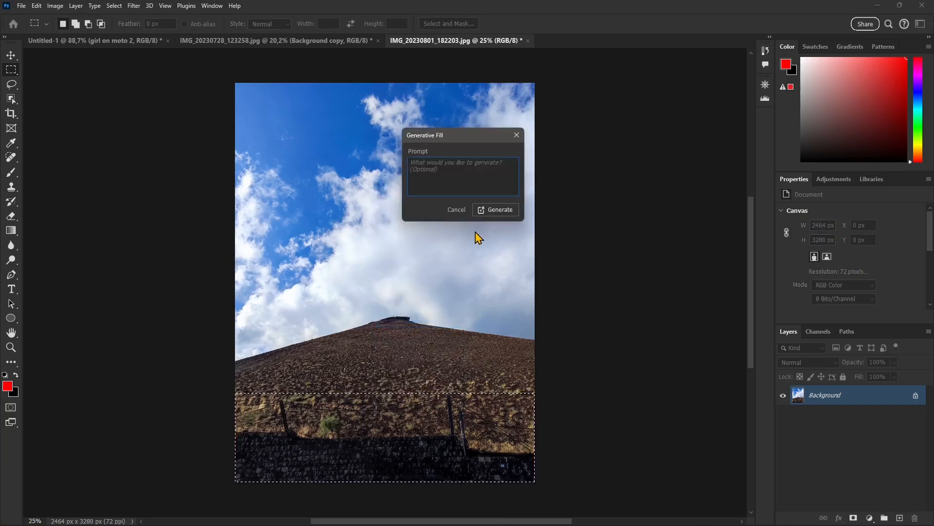
pyautogui.click(486, 210)
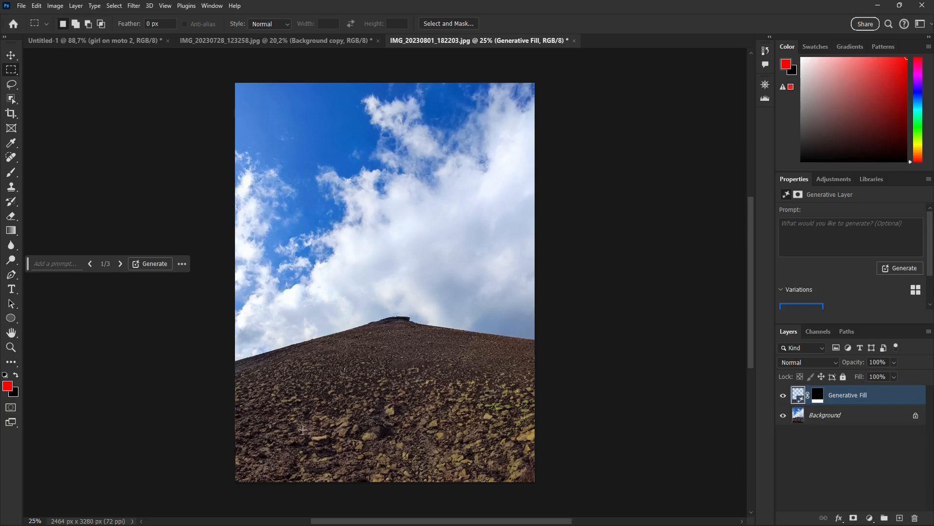
# Step: Marquee-select the hilltop with part of the sky above it and generate a Generative Fill with the prompt "godess"
pyautogui.click(55, 265)
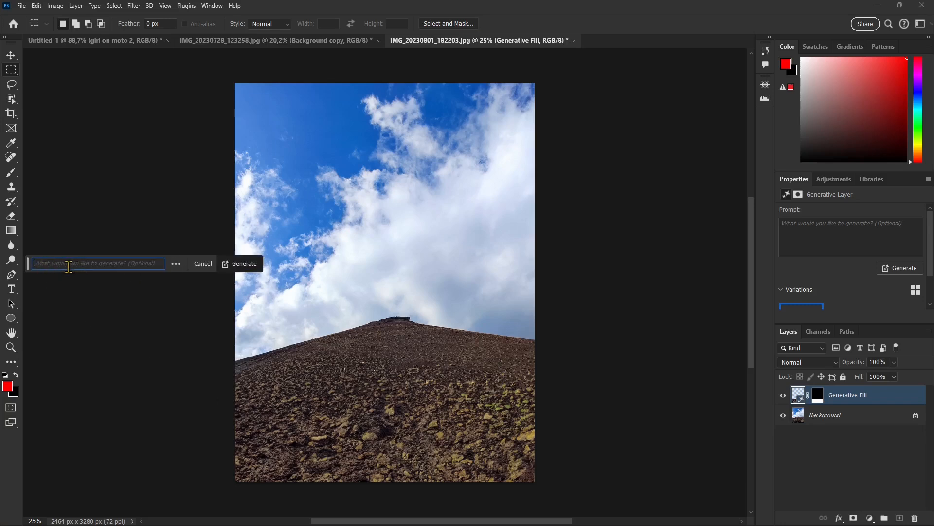
pyautogui.moveTo(328, 175); pyautogui.dragTo(453, 358)
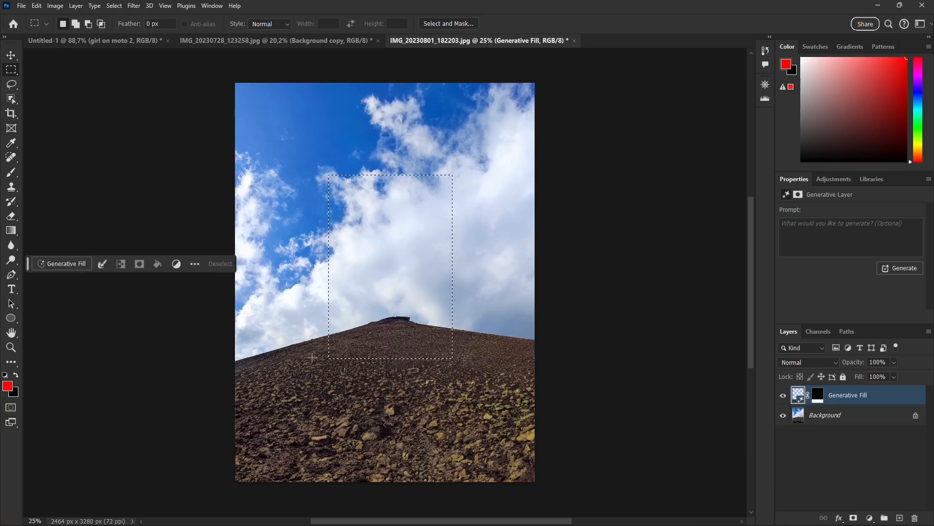
pyautogui.click(65, 266)
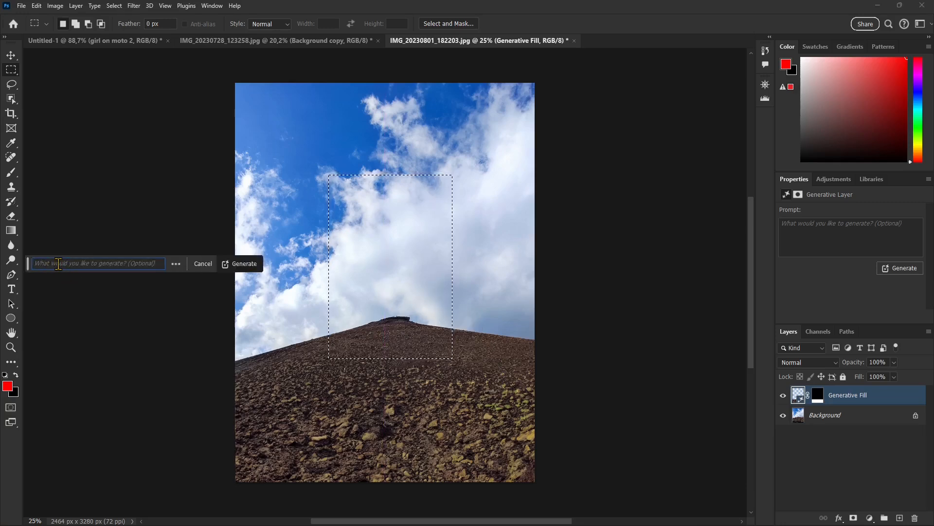
pyautogui.hotkey('ctrl', 'z')
pyautogui.click(54, 266)
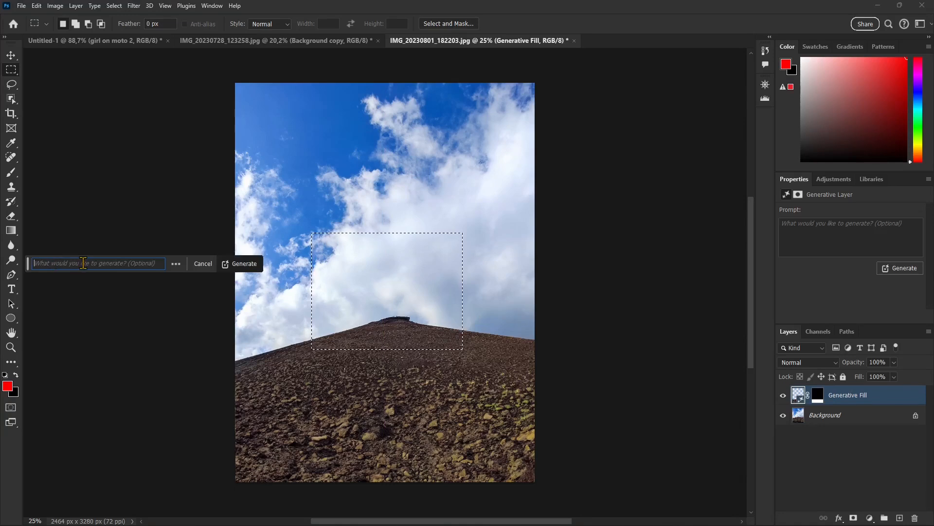
pyautogui.write('godess')
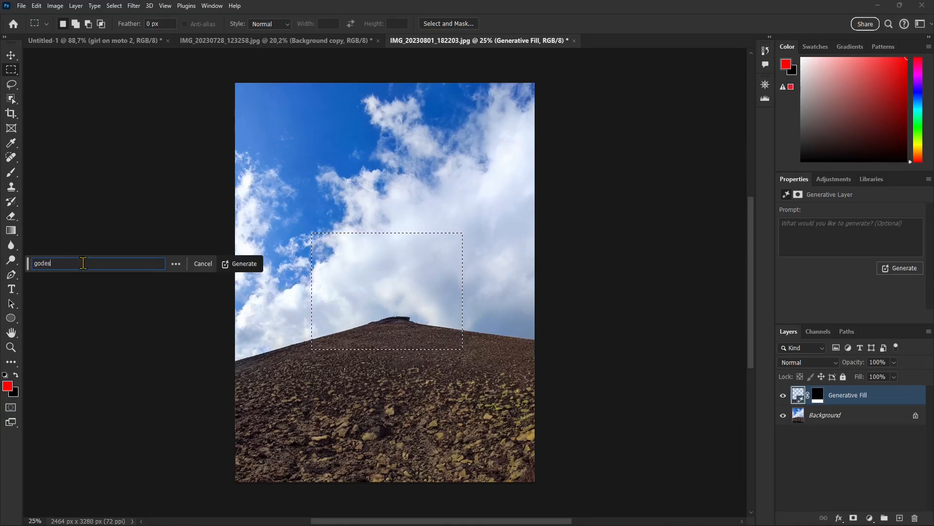
pyautogui.press('Return')
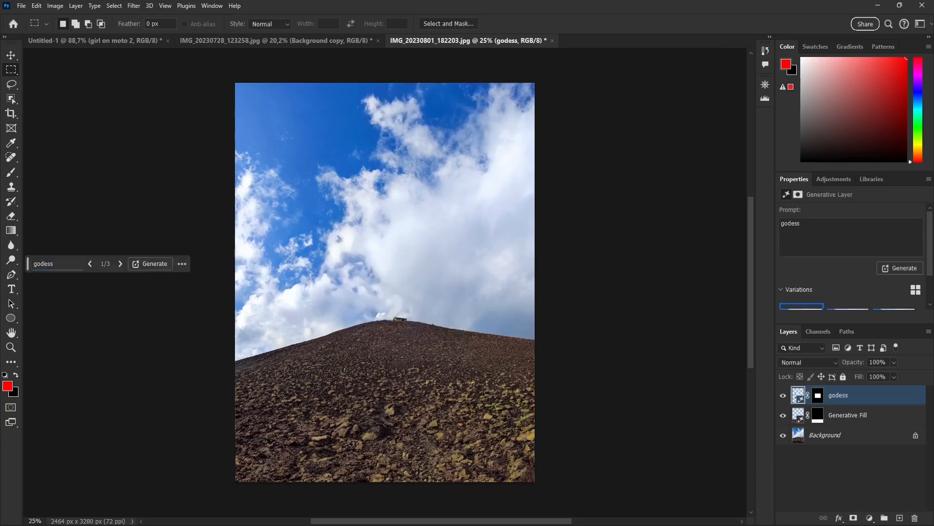
# Step: Compare the generated variations of the godess layer
pyautogui.click(121, 263)
pyautogui.click(121, 263)
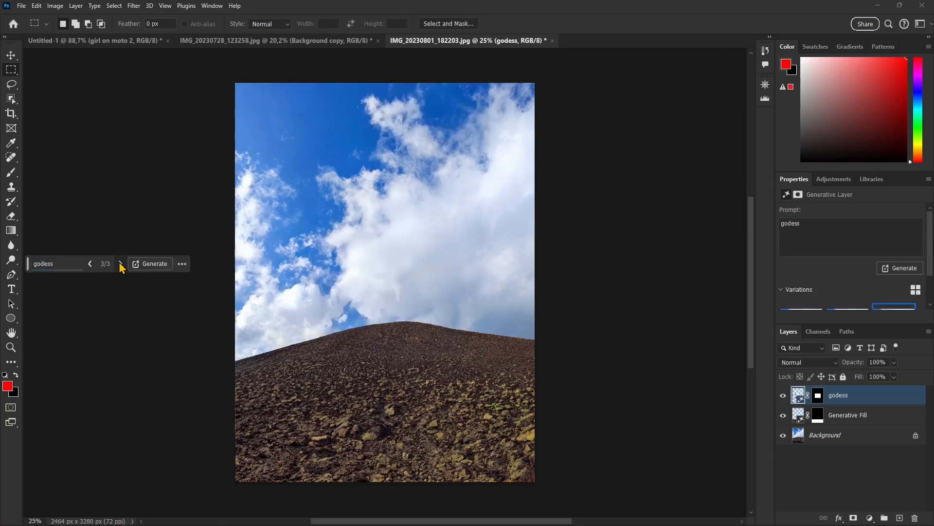
pyautogui.click(120, 263)
pyautogui.click(120, 263)
pyautogui.click(120, 263)
# Step: Change the godess layer's prompt to "viking girl" and generate new variations
pyautogui.click(53, 263)
pyautogui.moveTo(65, 263); pyautogui.dragTo(3, 269)
pyautogui.press('BackSpace')
pyautogui.write('viking girl')
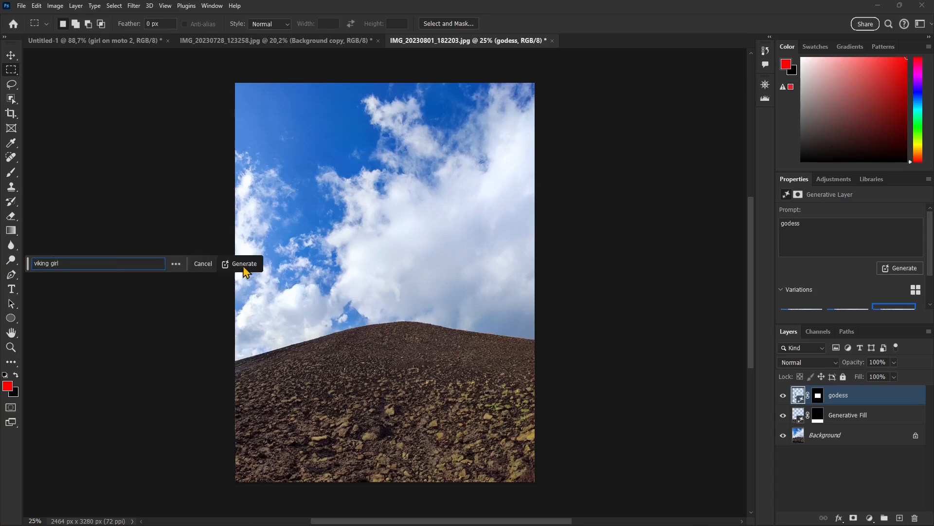
pyautogui.click(228, 268)
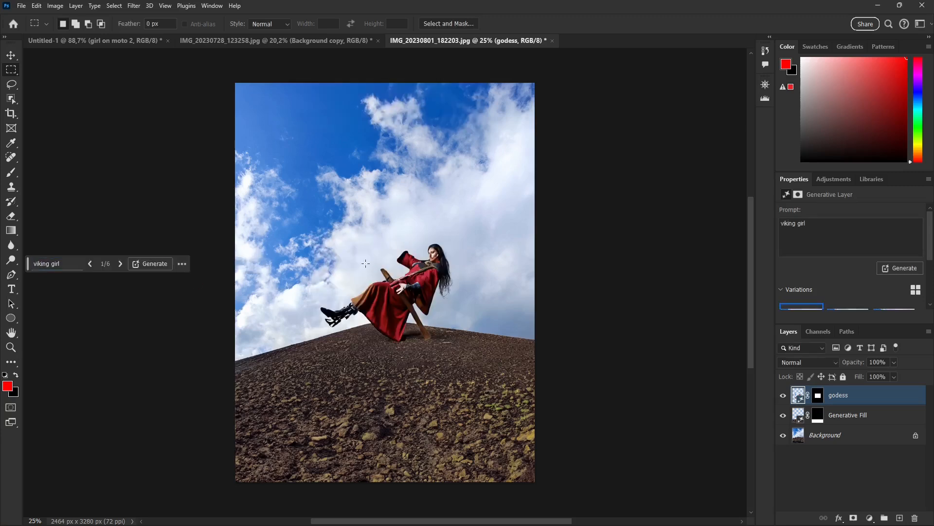
# Step: Compare the generated "viking girl" variations on the hilltop
pyautogui.click(120, 264)
pyautogui.click(121, 270)
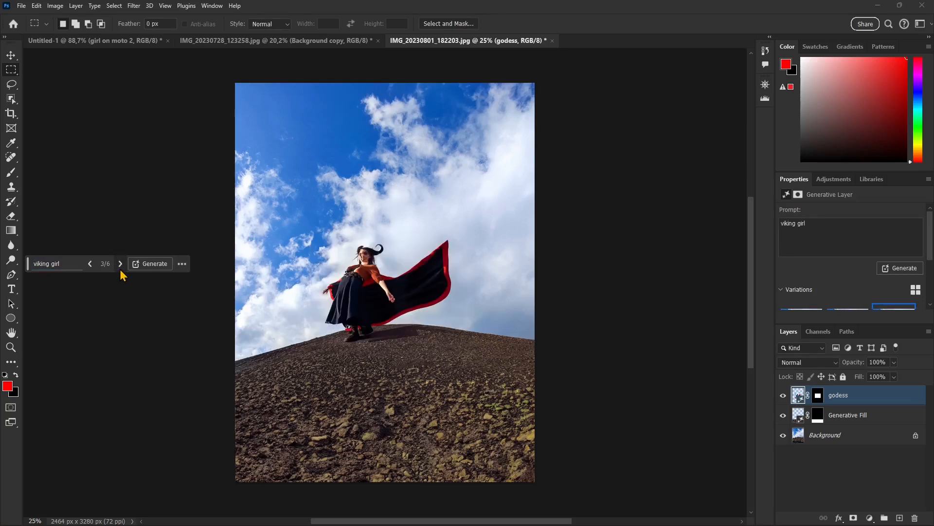
pyautogui.click(120, 270)
pyautogui.click(90, 264)
pyautogui.click(89, 268)
# Step: Regenerate the hilltop fill with the prompt "viking", compare the variations and keep the second one
pyautogui.click(55, 263)
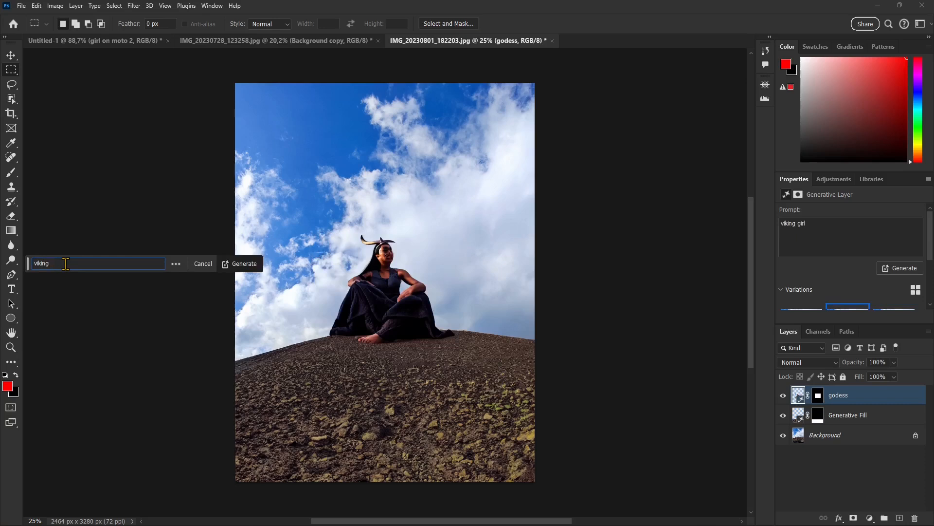
pyautogui.click(222, 266)
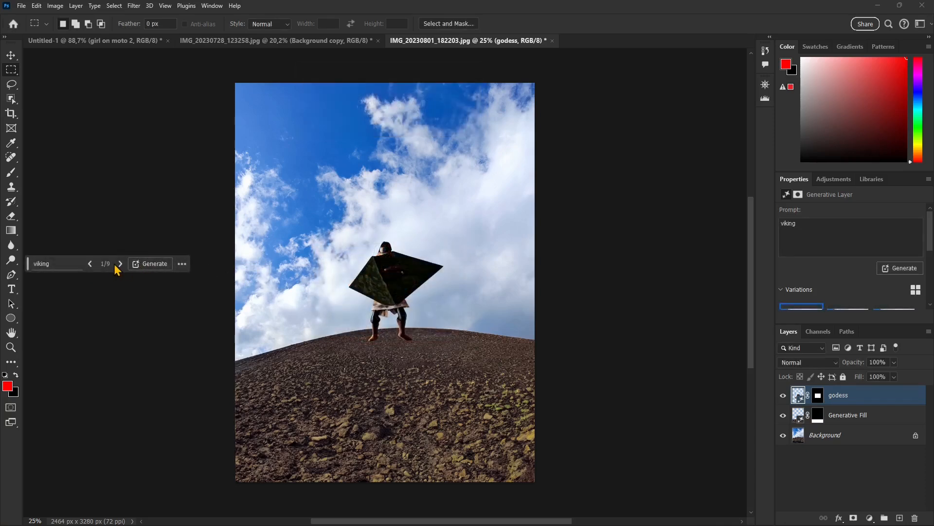
pyautogui.click(120, 264)
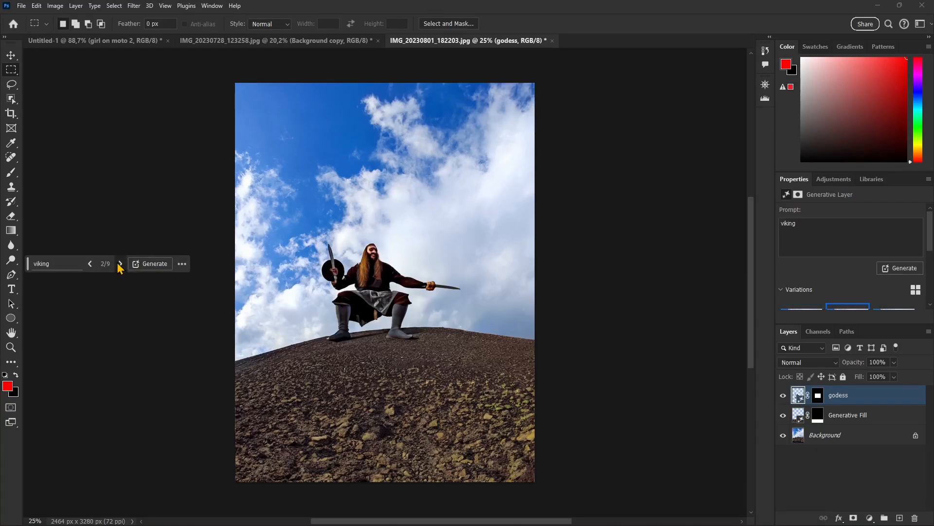
pyautogui.click(120, 264)
pyautogui.click(120, 264)
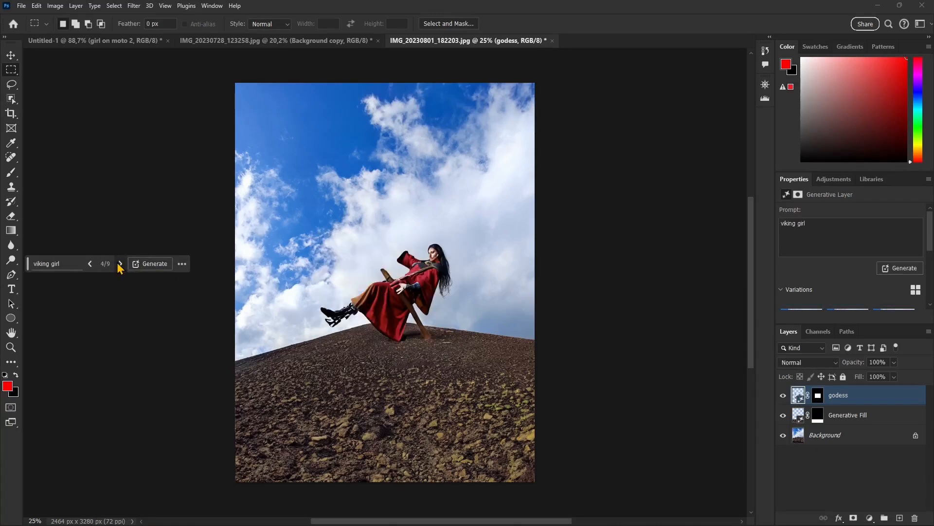
pyautogui.click(90, 264)
pyautogui.click(89, 264)
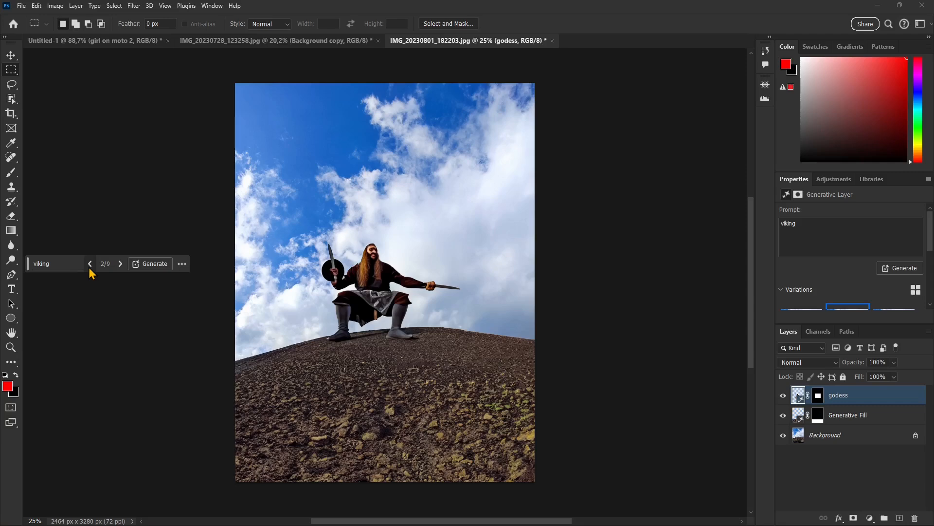
pyautogui.click(90, 264)
pyautogui.click(120, 263)
# Step: In the Untitled-1 document, marquee-select about 324 × 156 px of sky and apply Delete and Fill Selection on the IMG_20230801_181406 layer
pyautogui.click(296, 41)
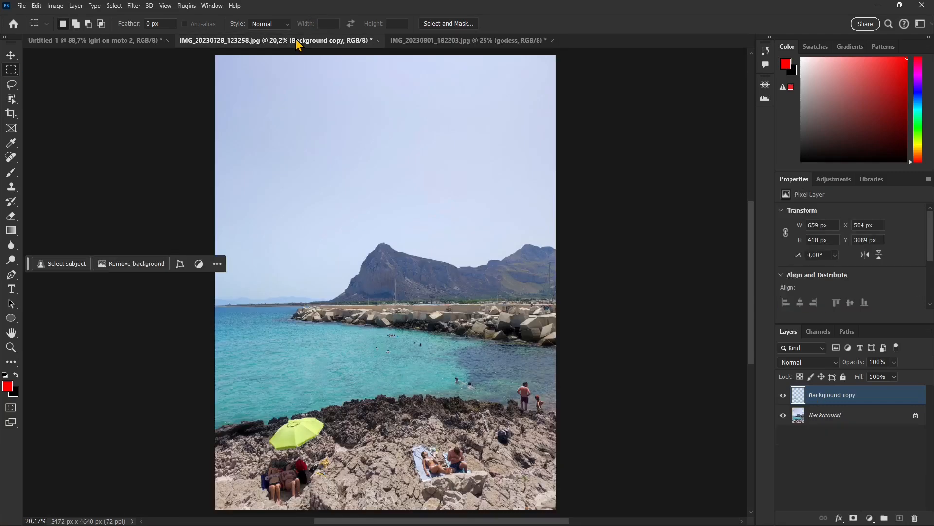
pyautogui.click(84, 41)
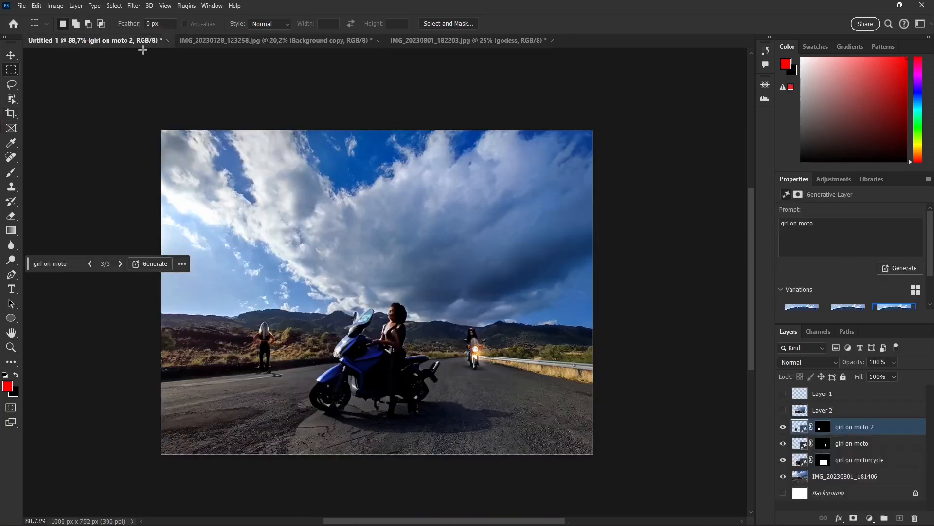
pyautogui.moveTo(323, 159)
pyautogui.mouseDown()
pyautogui.moveTo(459, 210)
pyautogui.moveTo(463, 225)
pyautogui.mouseUp()
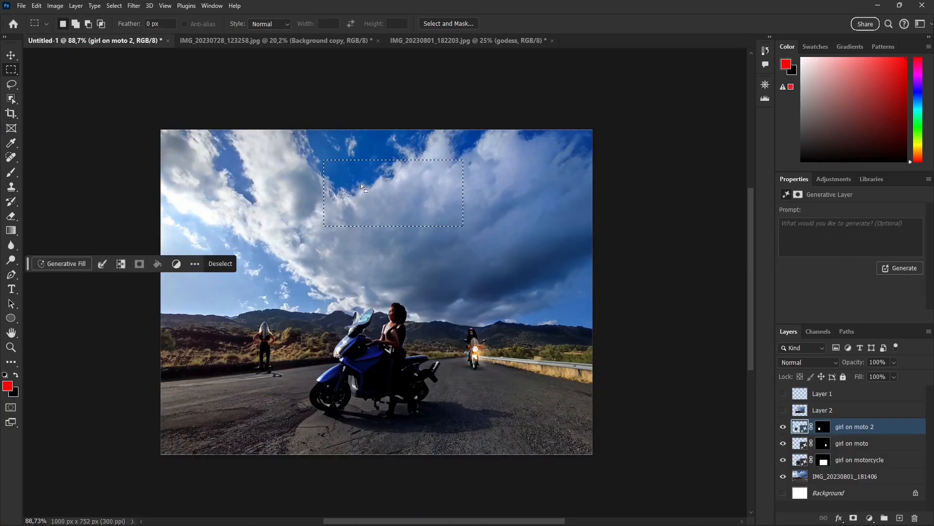
pyautogui.rightClick(362, 184)
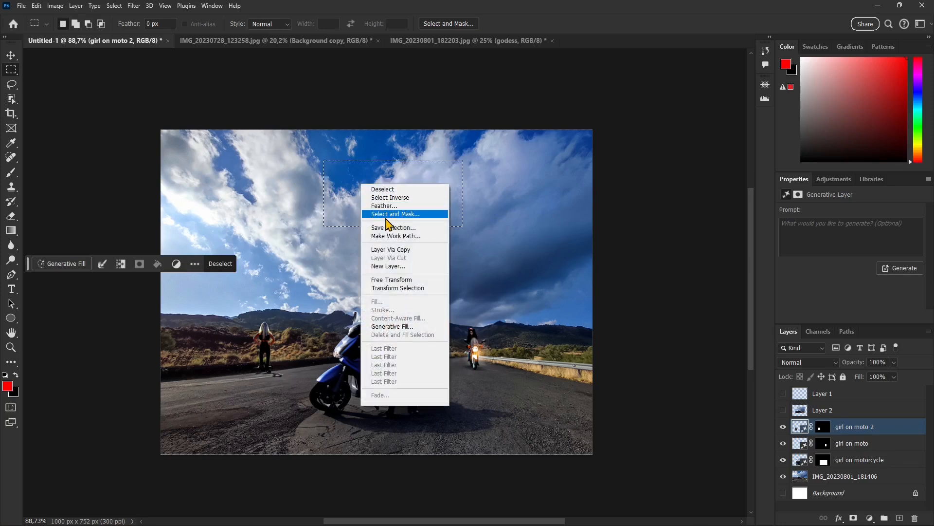
pyautogui.click(843, 482)
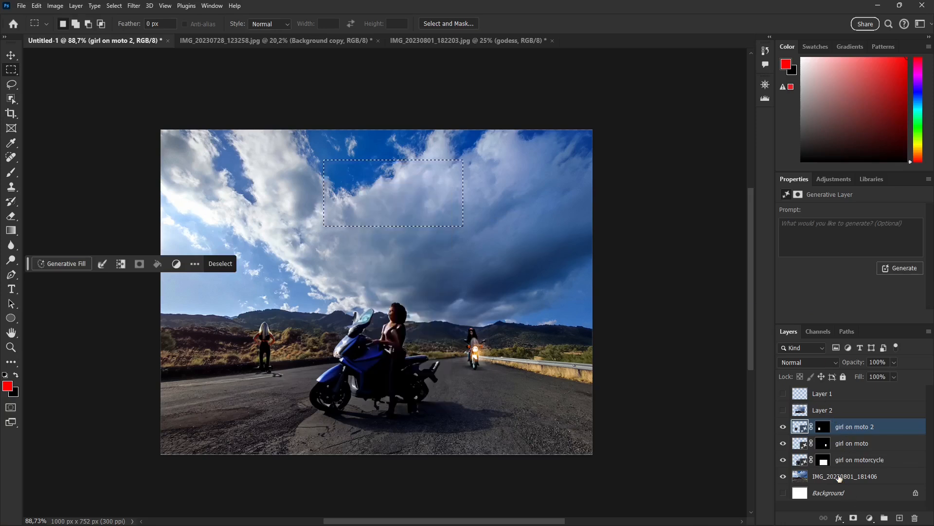
pyautogui.click(842, 478)
pyautogui.rightClick(373, 185)
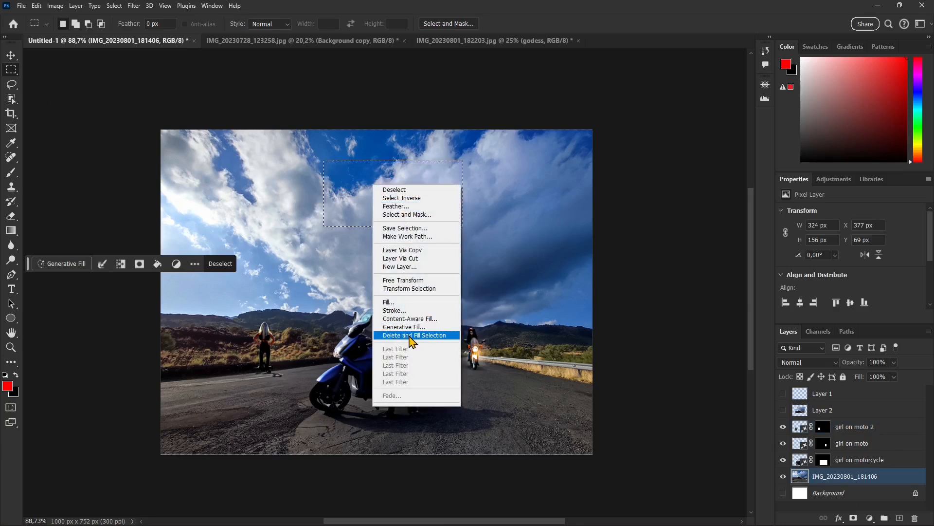
pyautogui.click(424, 335)
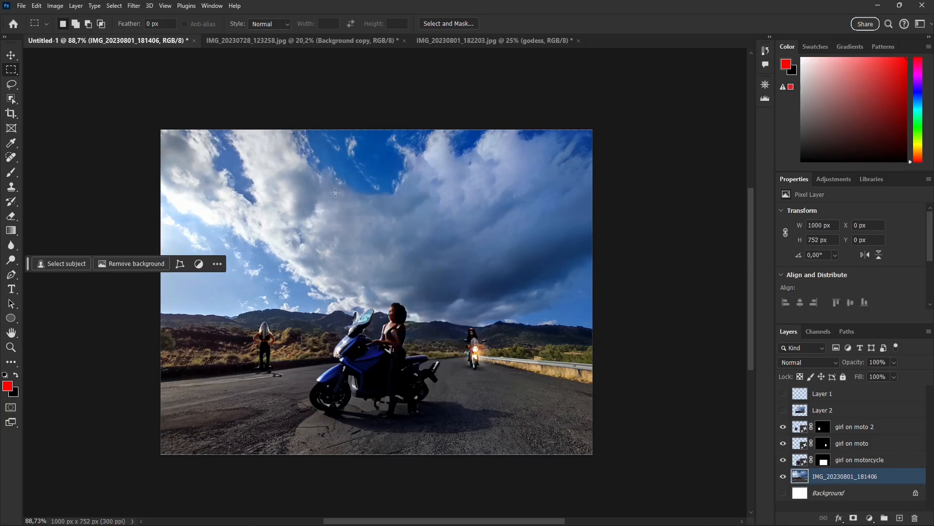
# Step: In IMG_20230728_123258.jpg, marquee-select about 972 × 1112 px around the green umbrella and the people beneath it
pyautogui.moveTo(339, 170); pyautogui.dragTo(343, 179)
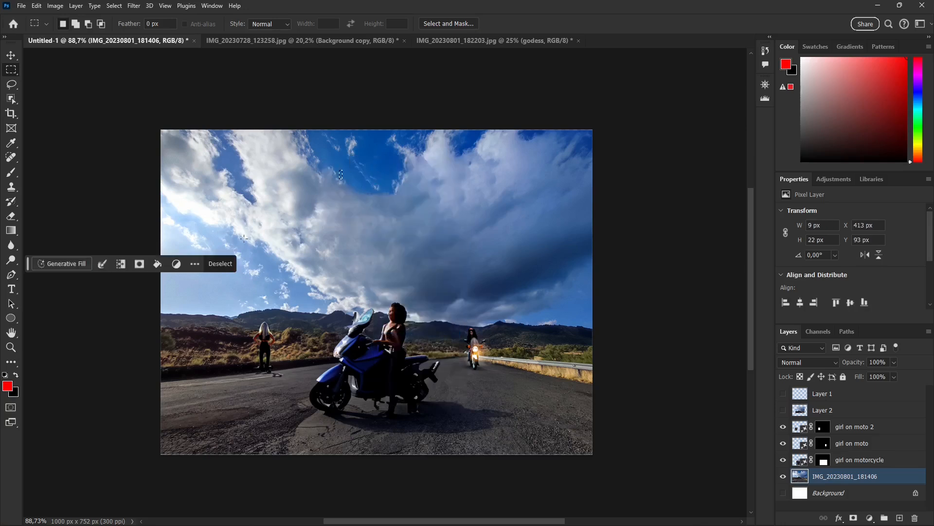
pyautogui.click(343, 42)
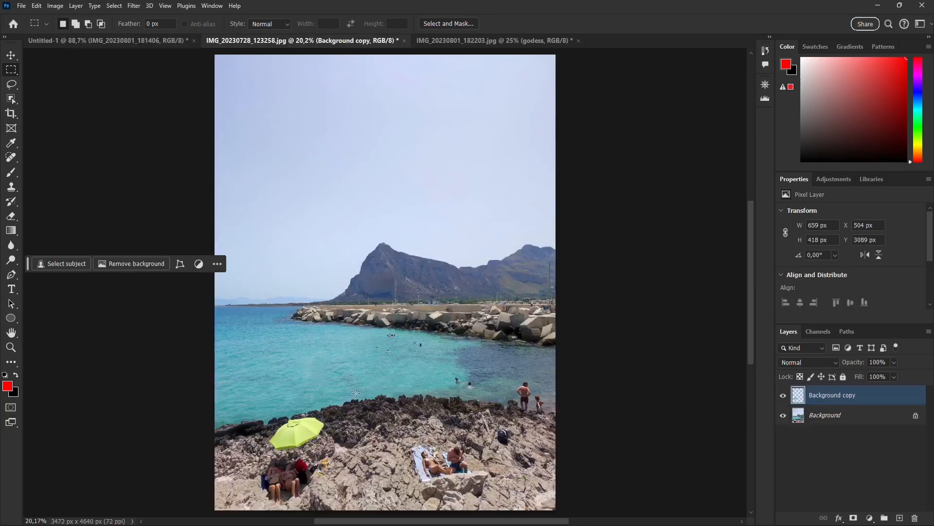
pyautogui.moveTo(248, 394); pyautogui.dragTo(343, 503)
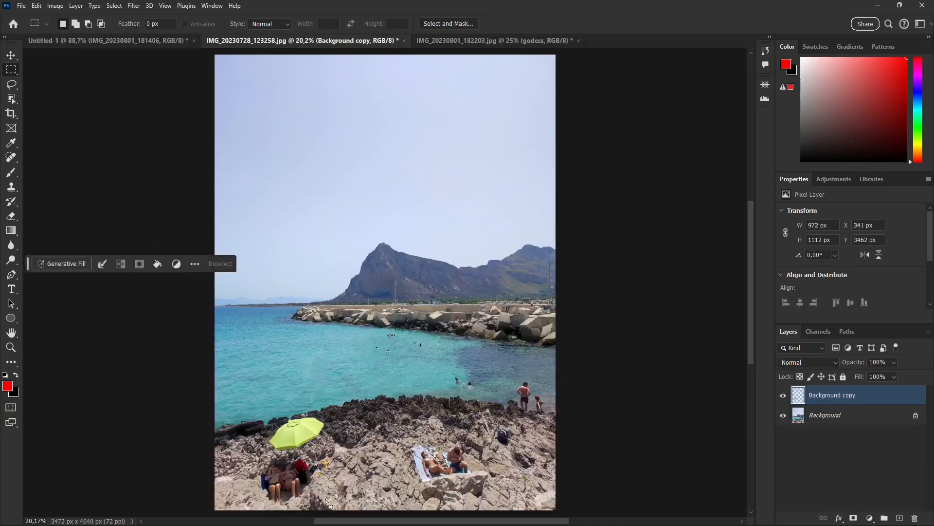
# Step: Try Delete and Fill Selection on the selected umbrella area and undo it
pyautogui.rightClick(296, 442)
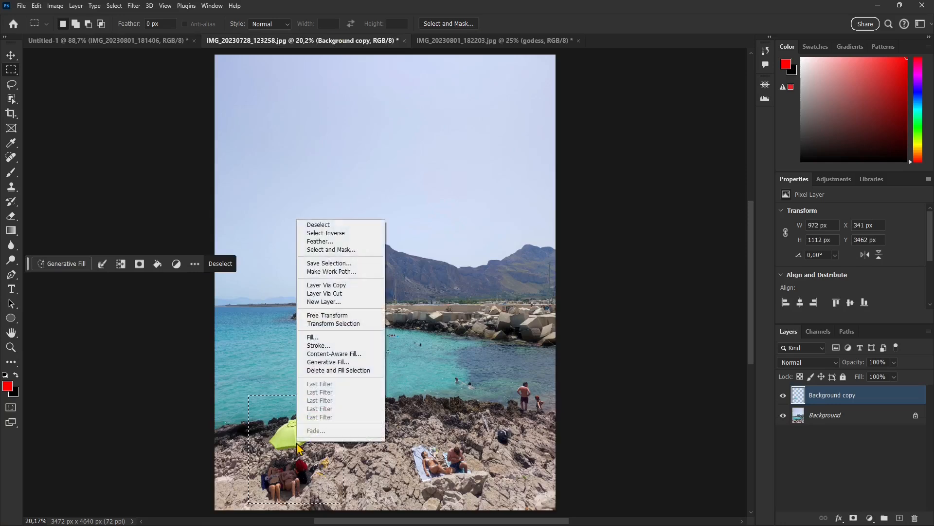
pyautogui.click(326, 370)
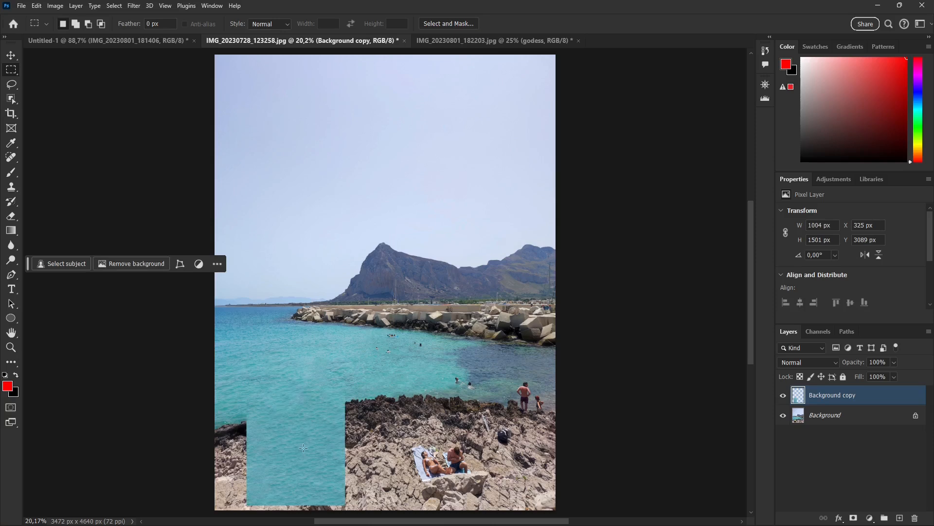
pyautogui.hotkey('ctrl', 'z')
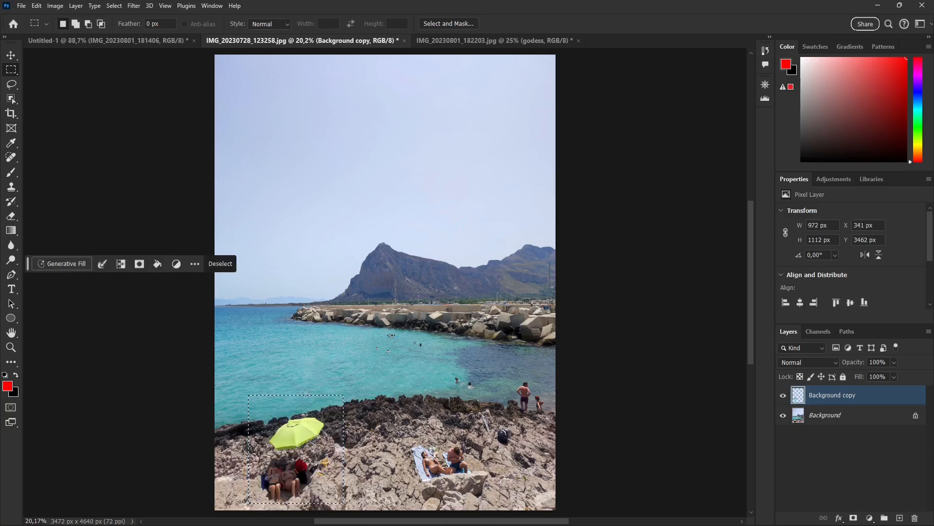
# Step: Run Generative Fill without a prompt on the selected umbrella area to remove the umbrella and the people
pyautogui.rightClick(286, 422)
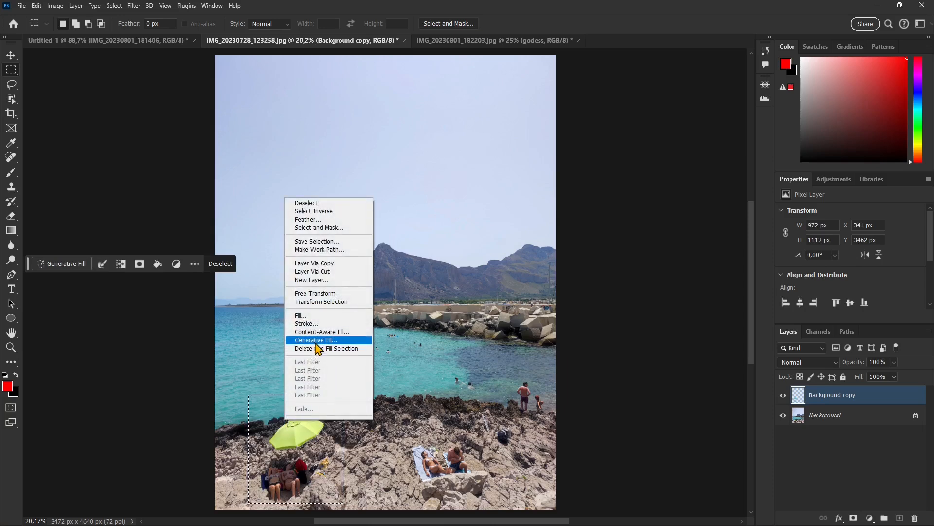
pyautogui.click(313, 342)
pyautogui.click(491, 209)
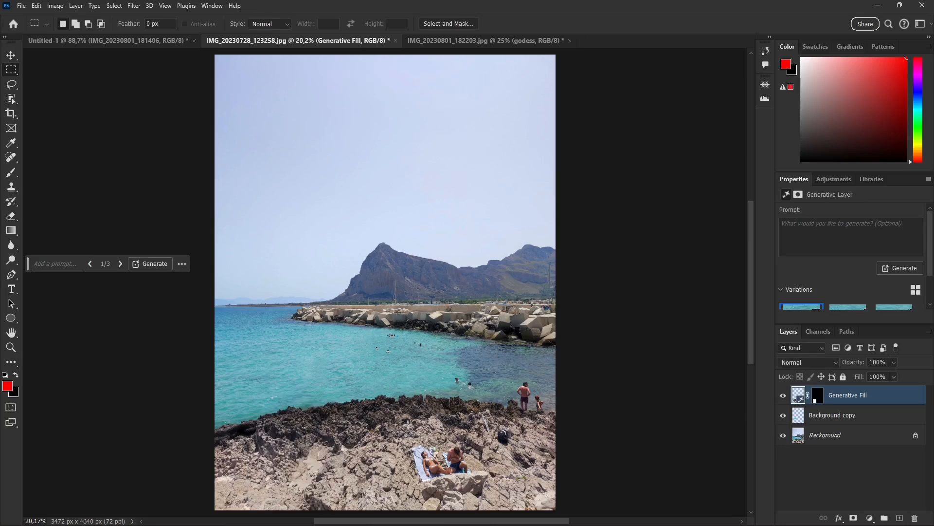
# Step: In the Untitled-1 document, clear the small sky selection and hide the girl on motorcycle, girl on moto and girl on moto 2 layers
pyautogui.click(147, 41)
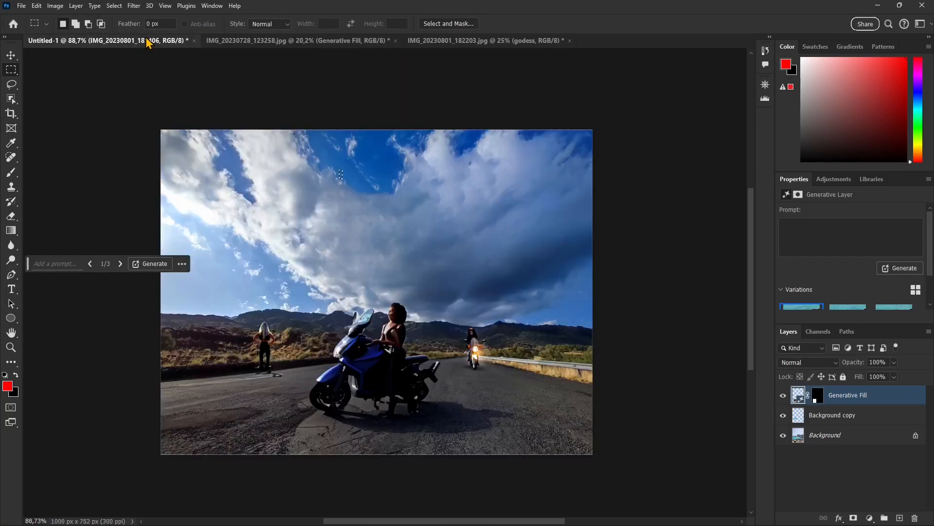
pyautogui.click(358, 182)
pyautogui.scroll(-1, 447, 254)
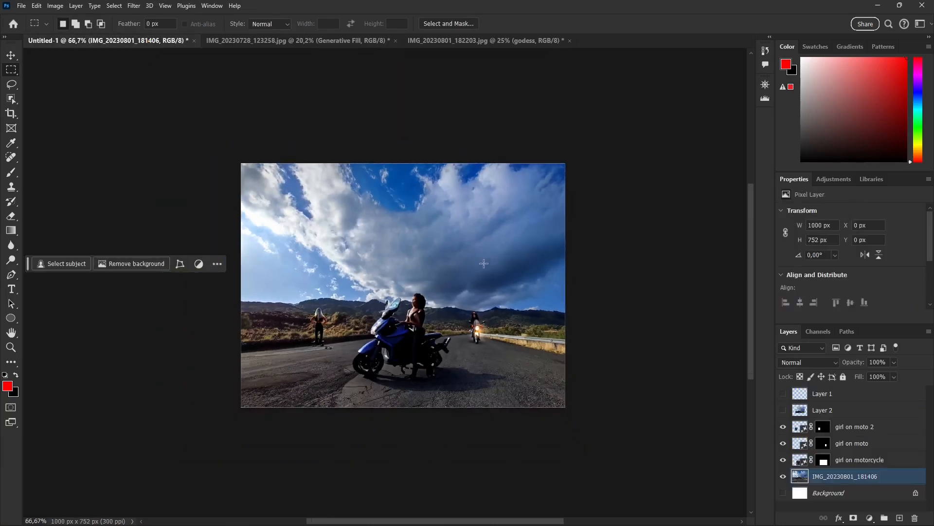
pyautogui.moveTo(787, 463); pyautogui.dragTo(785, 396)
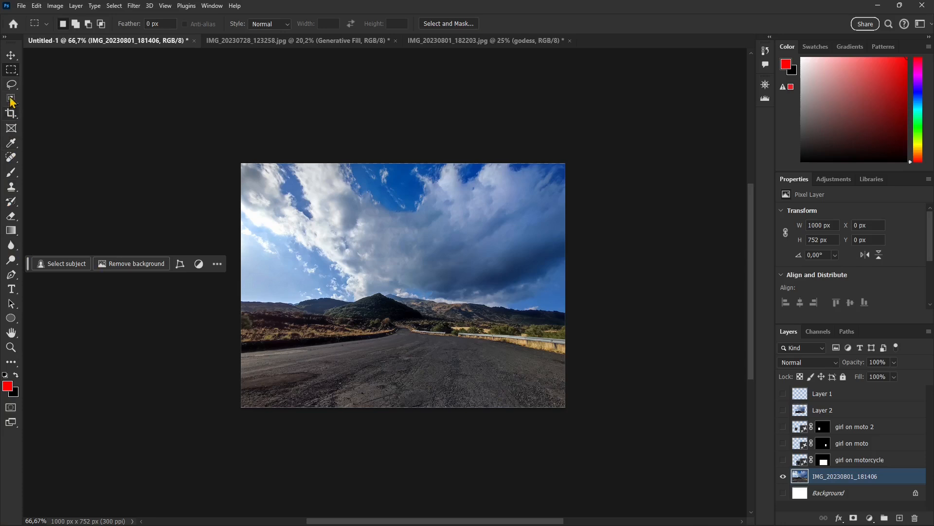
# Step: Try cropping the image to a strip about 338 × 752 px with Delete Cropped Pixels on, and undo the crop
pyautogui.click(11, 113)
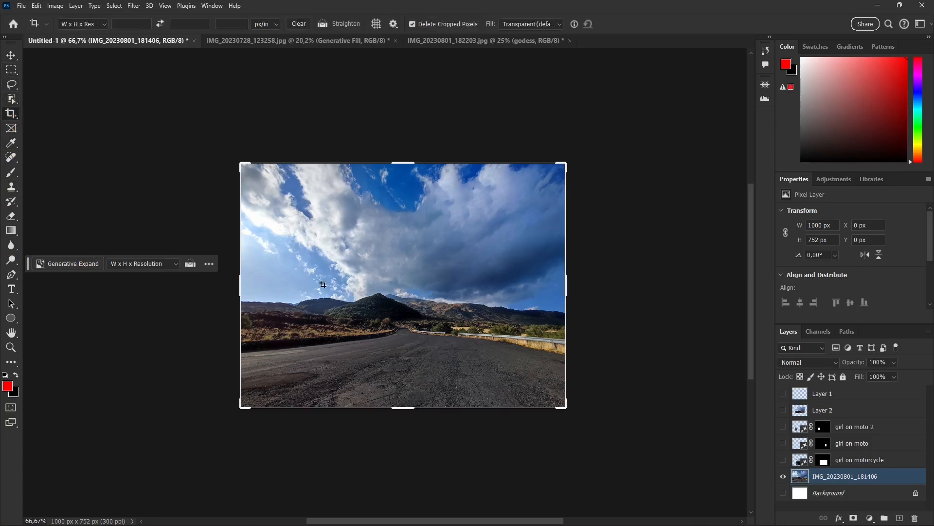
pyautogui.moveTo(237, 284); pyautogui.dragTo(323, 294)
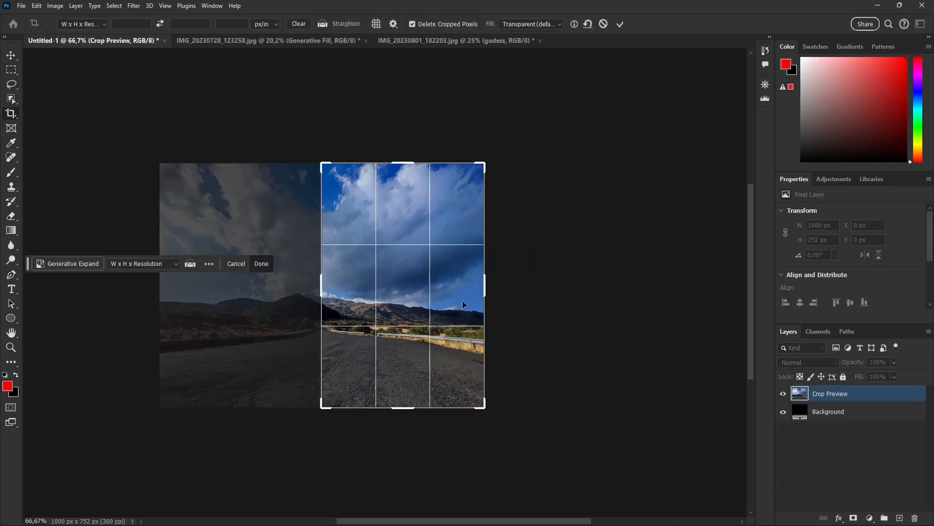
pyautogui.moveTo(488, 291); pyautogui.dragTo(435, 295)
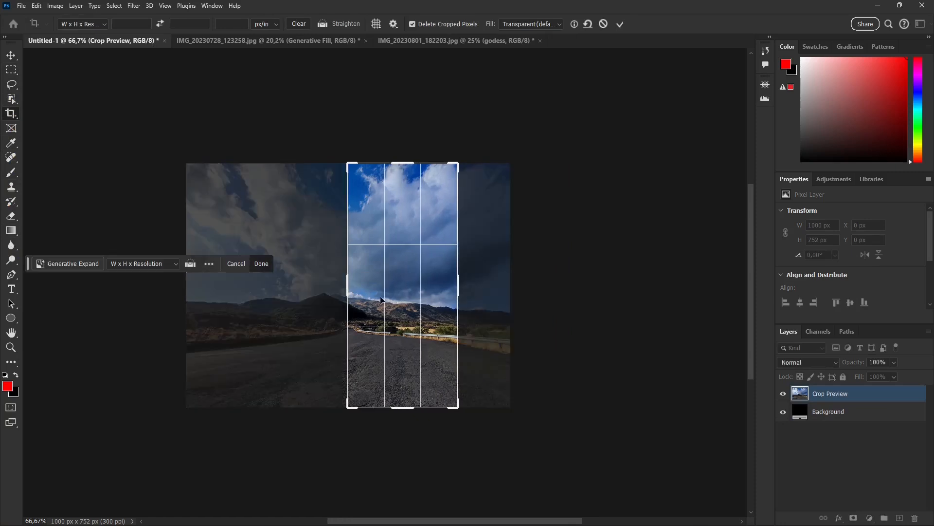
pyautogui.click(620, 24)
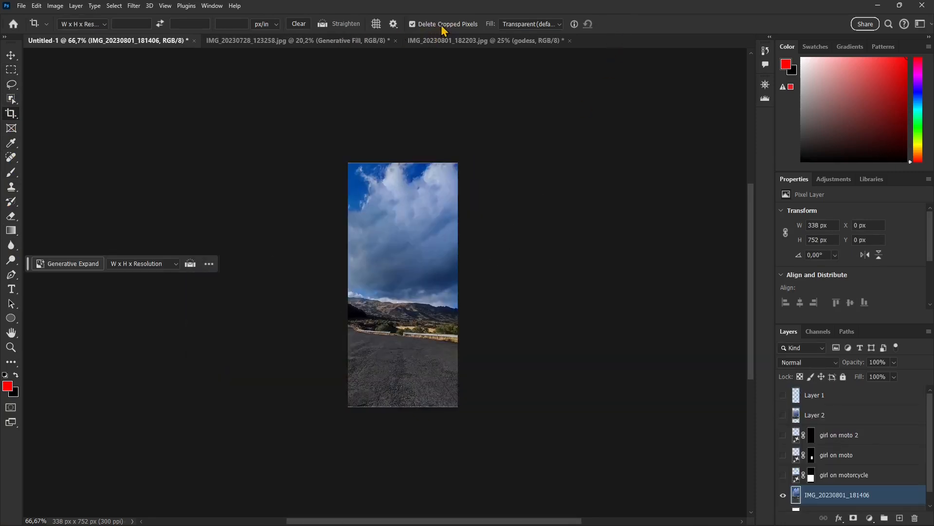
pyautogui.hotkey('ctrl', 'z')
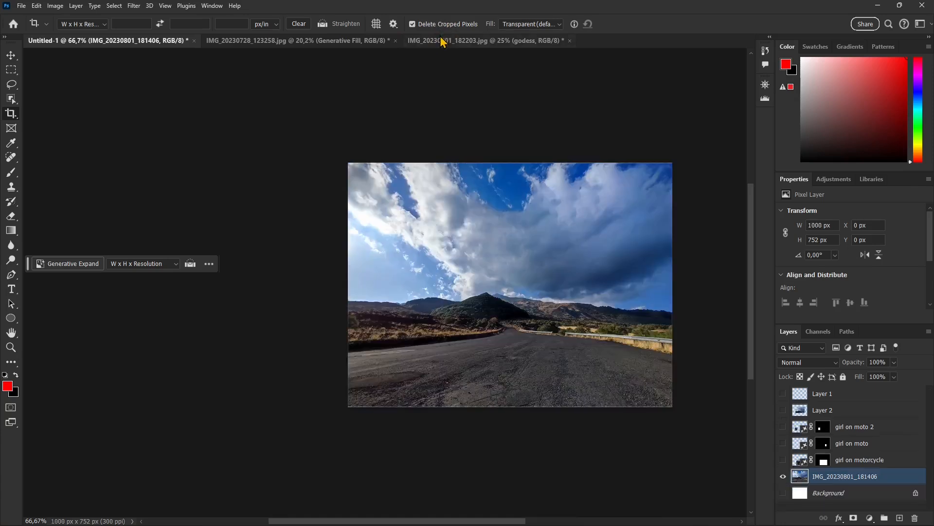
# Step: Turn off Delete Cropped Pixels for the Crop tool
pyautogui.scroll(3, 617, 254)
pyautogui.click(412, 24)
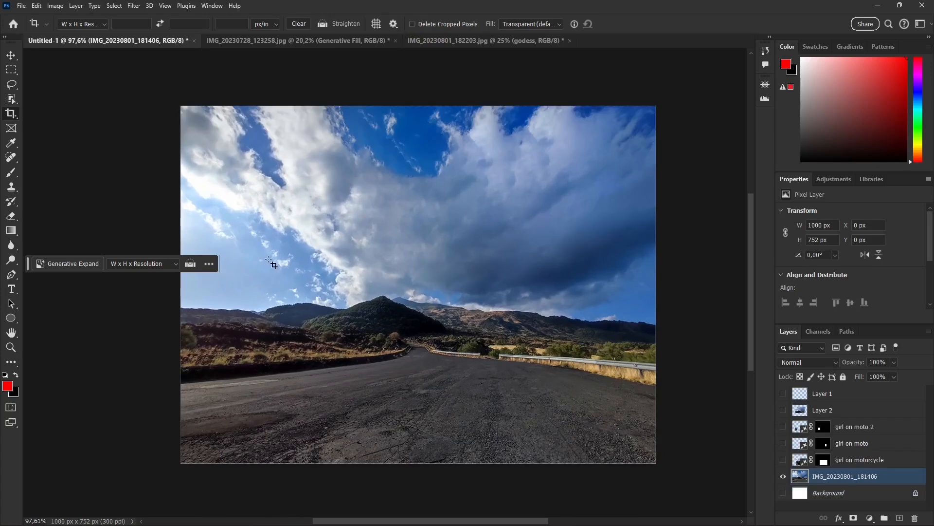
# Step: Extend the crop frame beyond both sides of the road photo to about 1681 × 752 px
pyautogui.moveTo(182, 107); pyautogui.dragTo(659, 445)
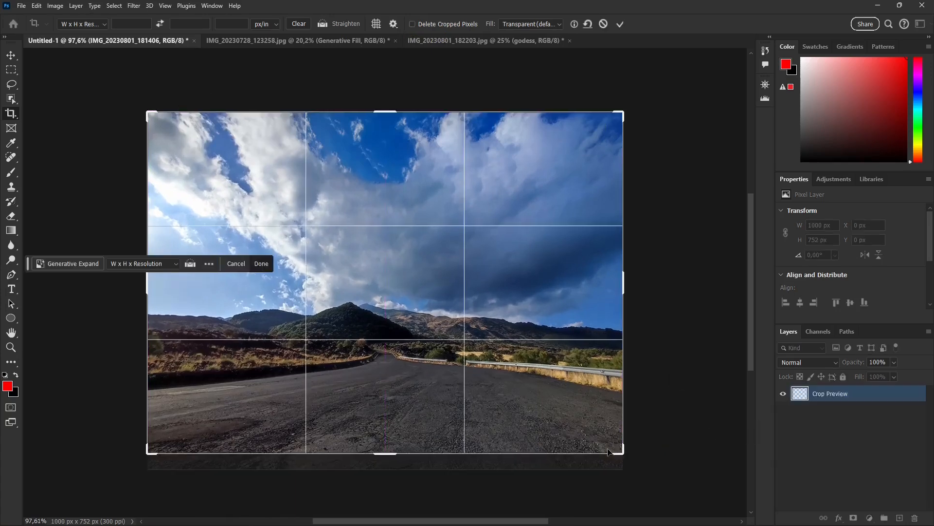
pyautogui.scroll(-2, 406, 340)
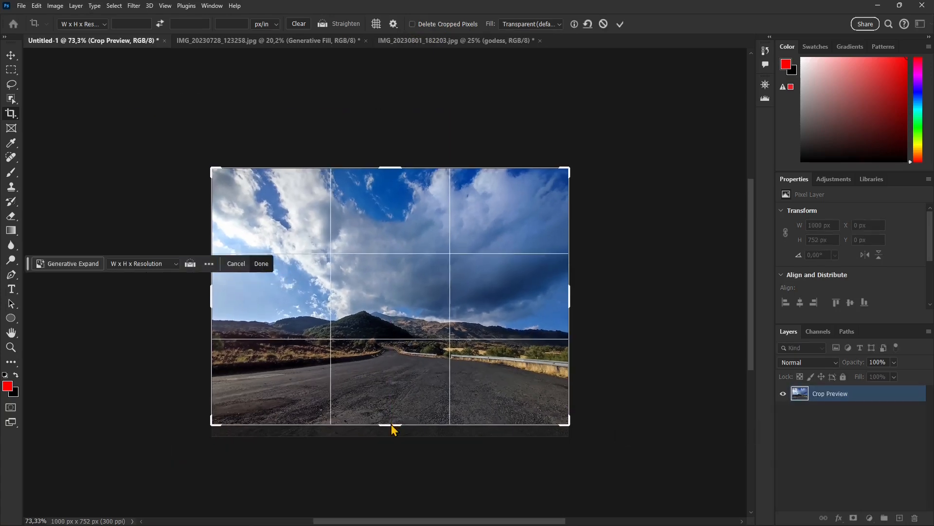
pyautogui.moveTo(394, 425); pyautogui.dragTo(394, 431)
pyautogui.moveTo(210, 299); pyautogui.dragTo(110, 299)
pyautogui.scroll(-1, 211, 367)
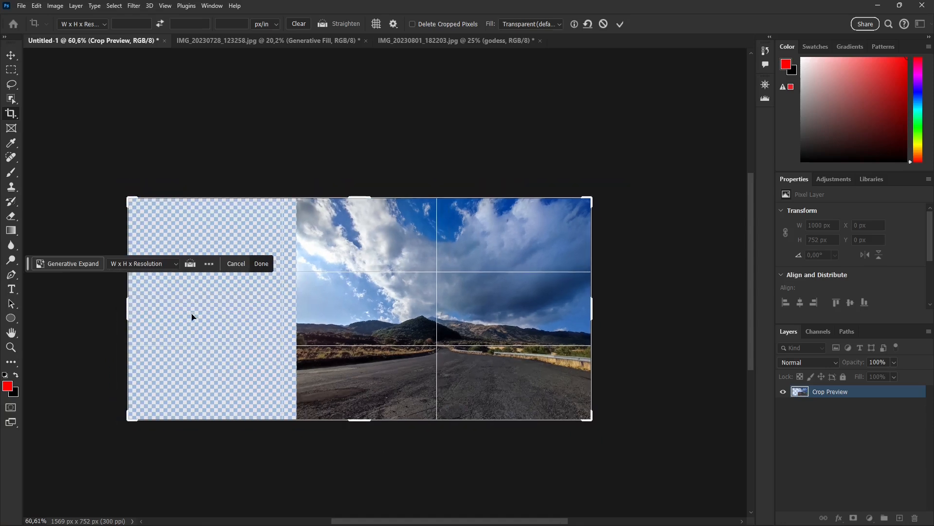
pyautogui.moveTo(127, 308); pyautogui.dragTo(164, 308)
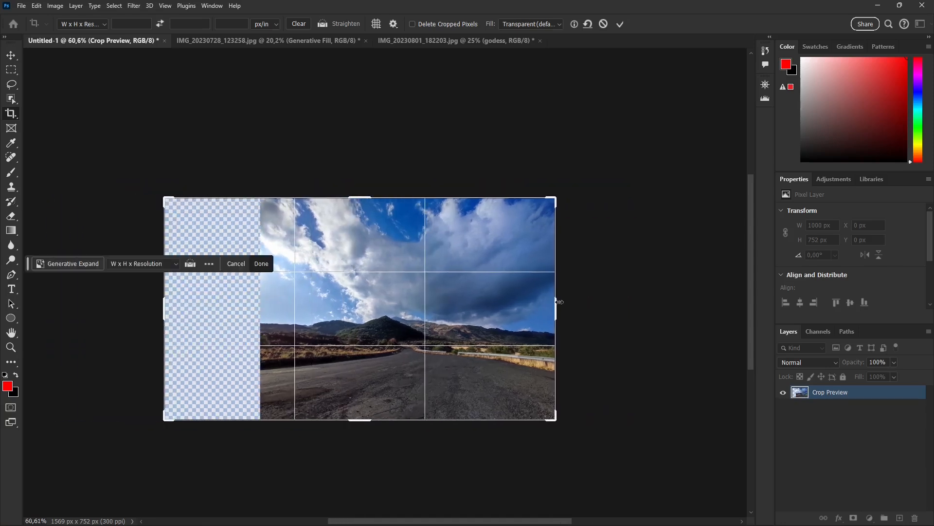
pyautogui.moveTo(565, 305); pyautogui.dragTo(609, 311)
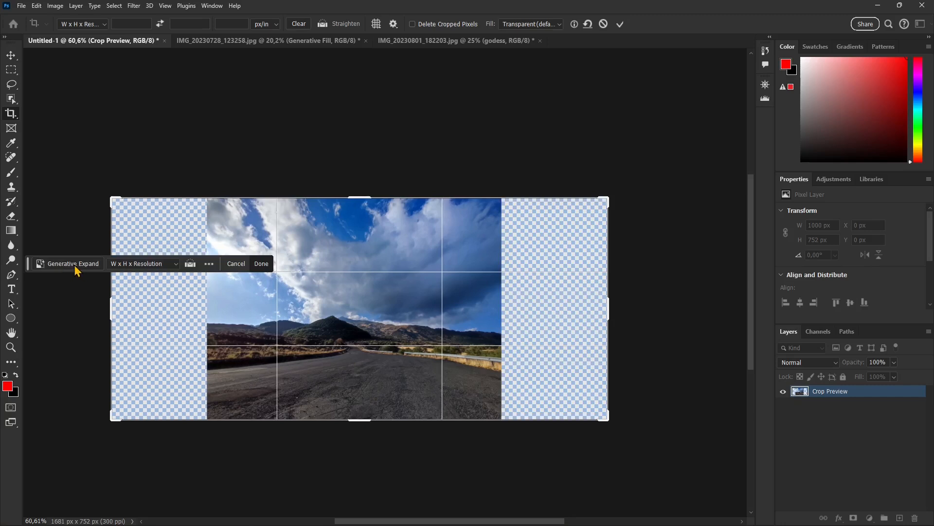
# Step: Apply the widened crop with Content-Aware Fill for the empty areas, and undo it
pyautogui.click(533, 24)
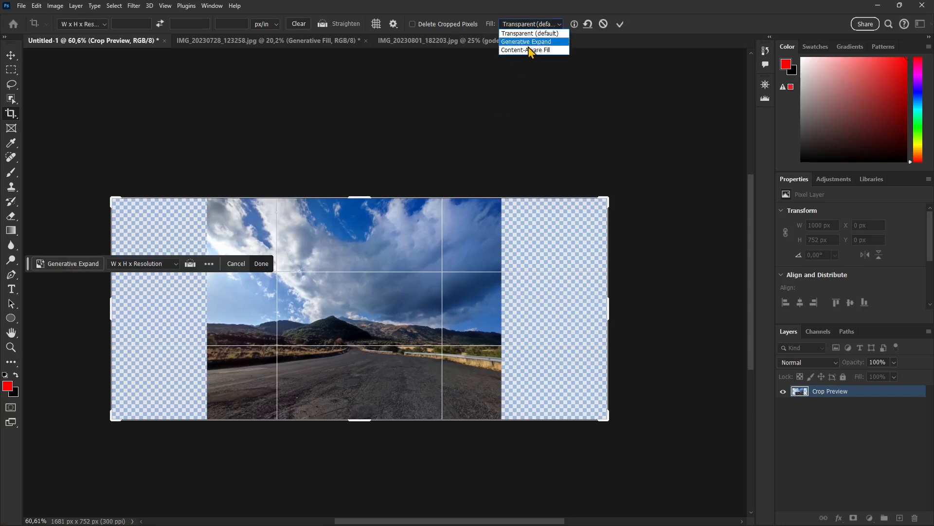
pyautogui.click(525, 50)
pyautogui.click(620, 24)
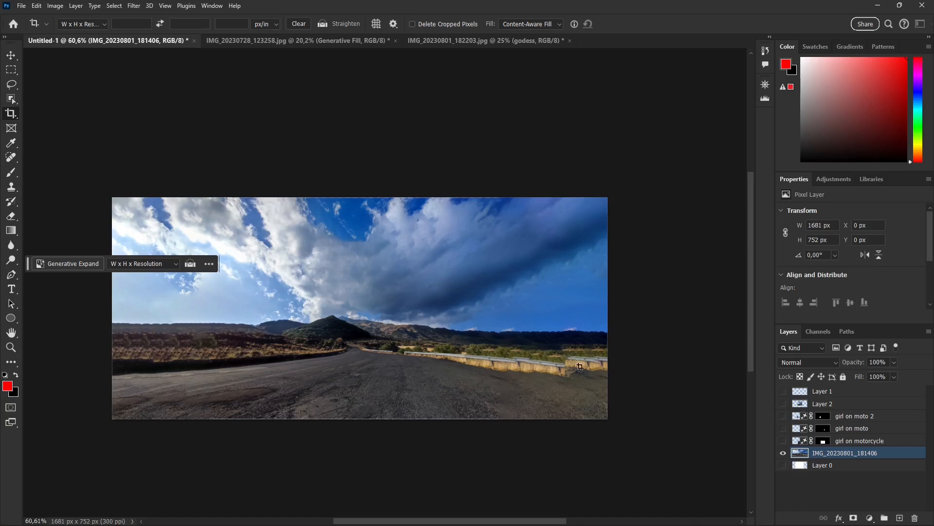
pyautogui.hotkey('ctrl', 'z')
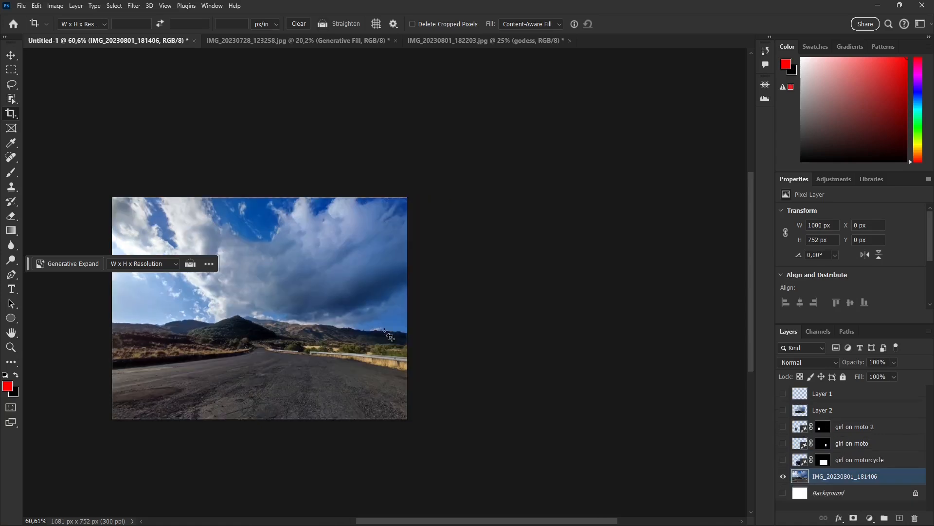
# Step: Widen the road photo on both sides with the Crop tool to about 1831 × 752 px, using Generative Expand without a prompt
pyautogui.moveTo(115, 202); pyautogui.dragTo(417, 425)
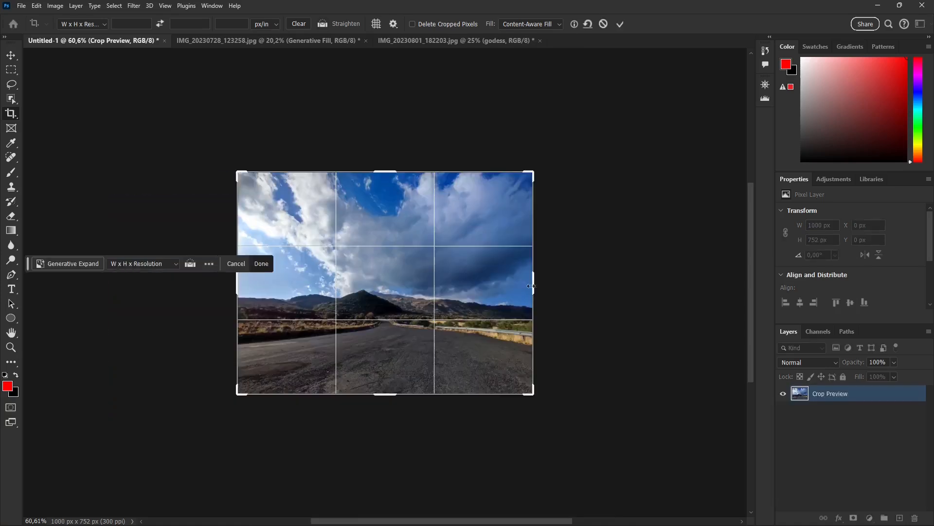
pyautogui.moveTo(535, 284); pyautogui.dragTo(564, 283)
pyautogui.moveTo(206, 284); pyautogui.dragTo(122, 286)
pyautogui.moveTo(633, 281); pyautogui.dragTo(684, 281)
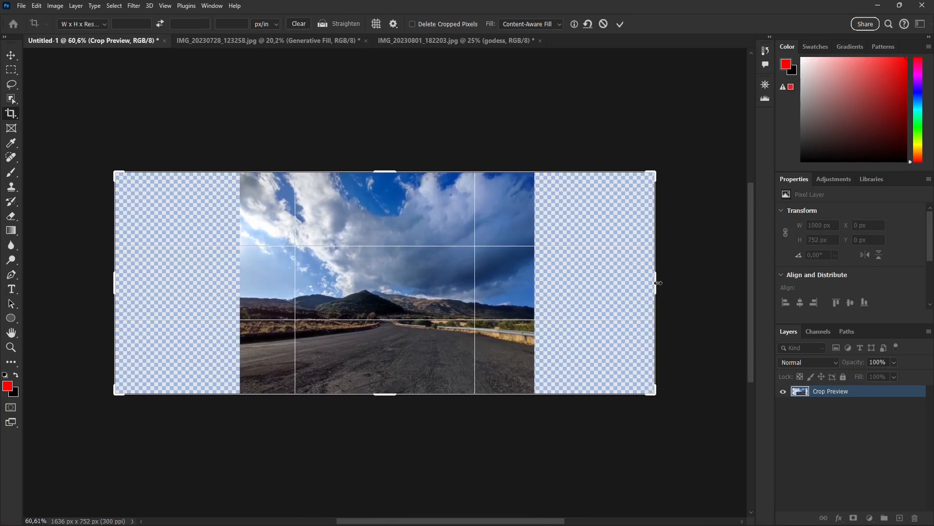
pyautogui.click(541, 24)
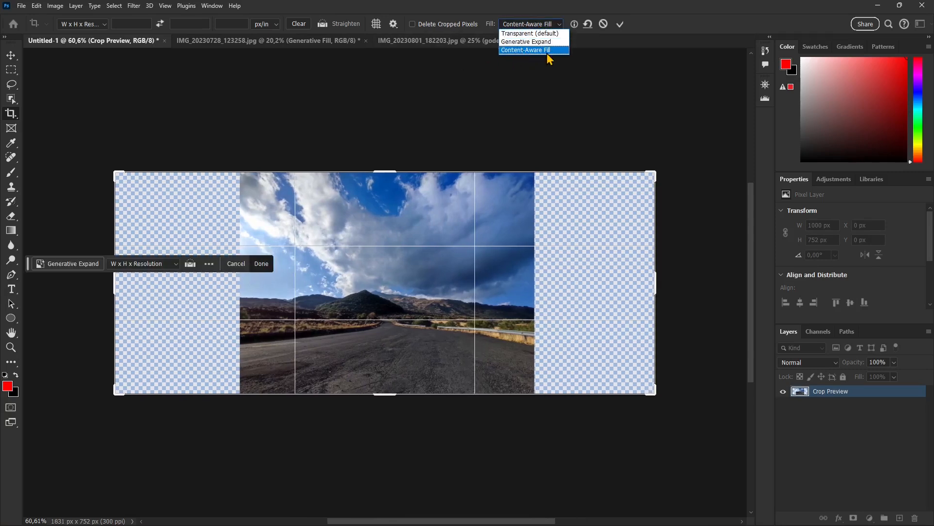
pyautogui.click(526, 42)
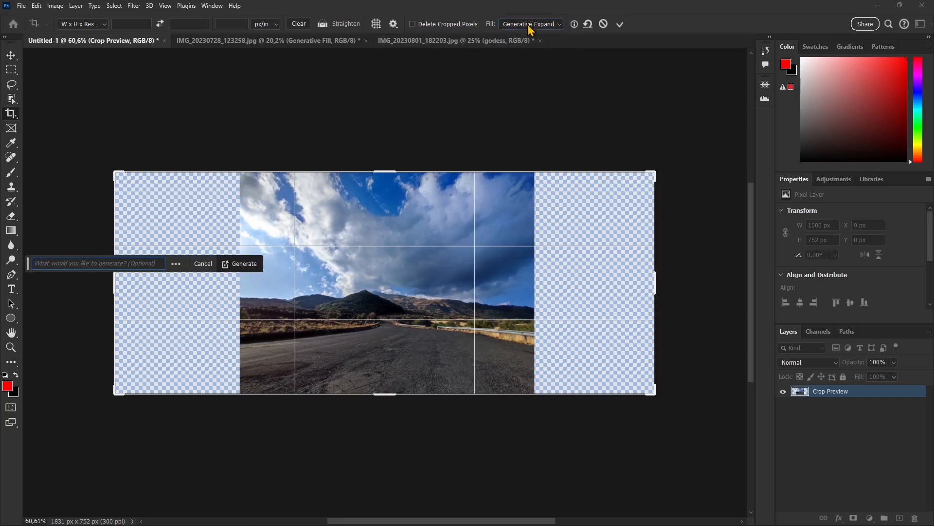
pyautogui.click(620, 24)
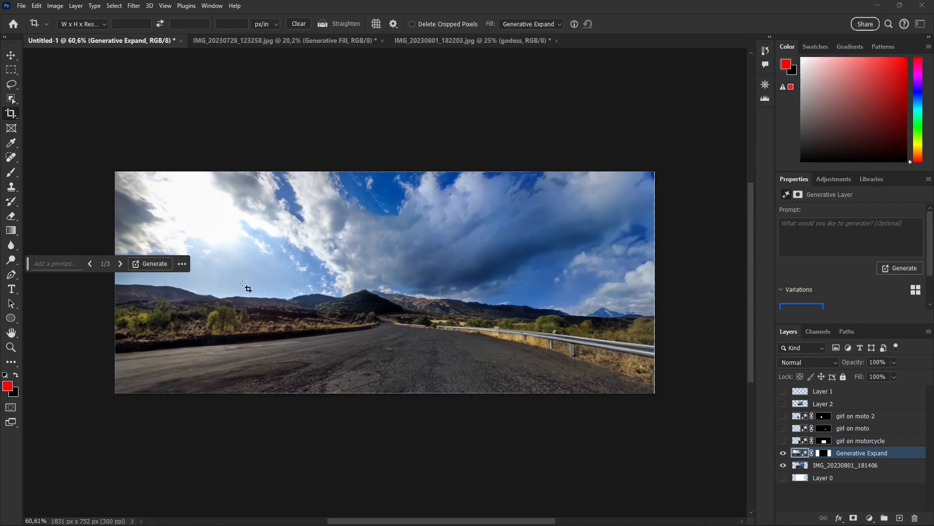
# Step: Show the girl on motorcycle, girl on moto and girl on moto 2 layers over the expanded background
pyautogui.moveTo(782, 442); pyautogui.dragTo(783, 409)
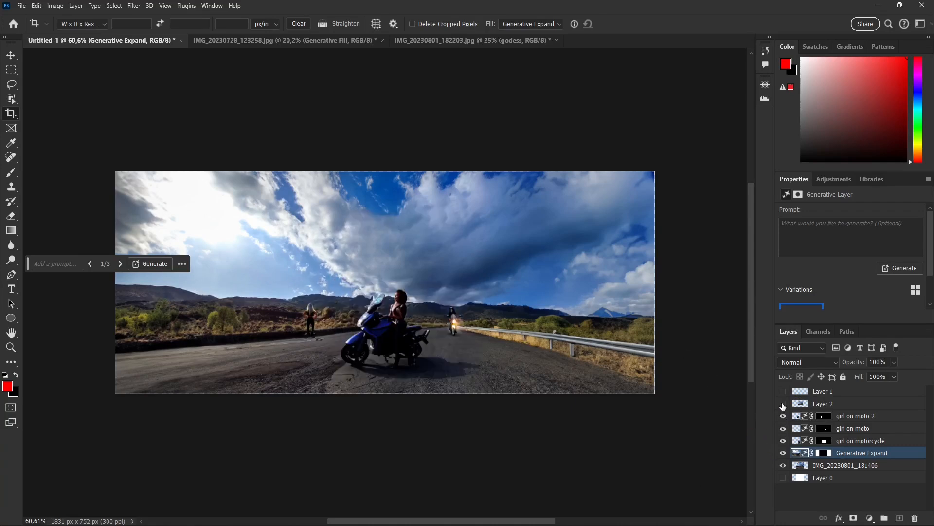
pyautogui.click(784, 478)
pyautogui.scroll(1, 495, 280)
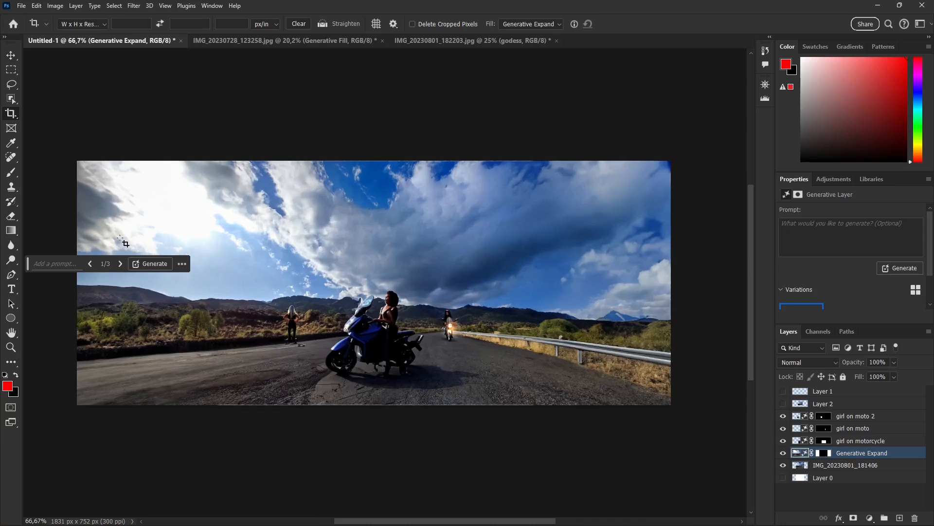
pyautogui.scroll(1, 157, 240)
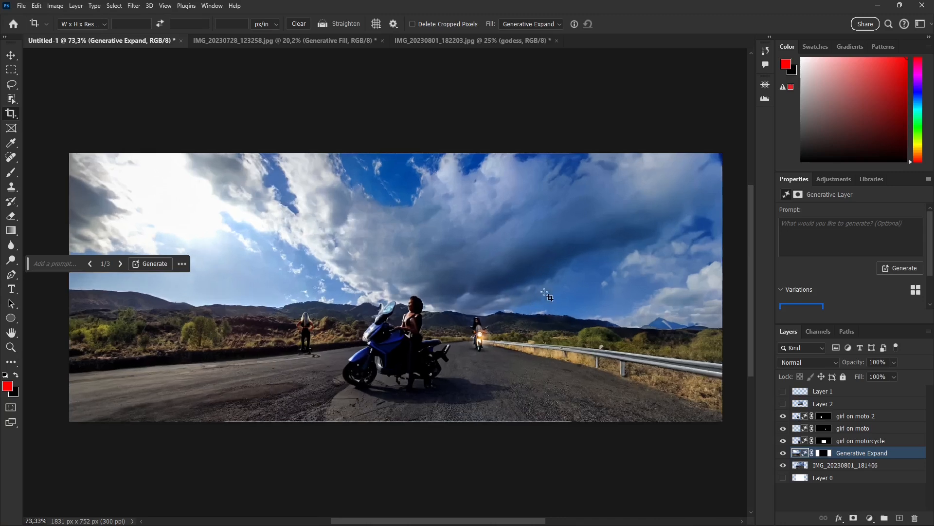